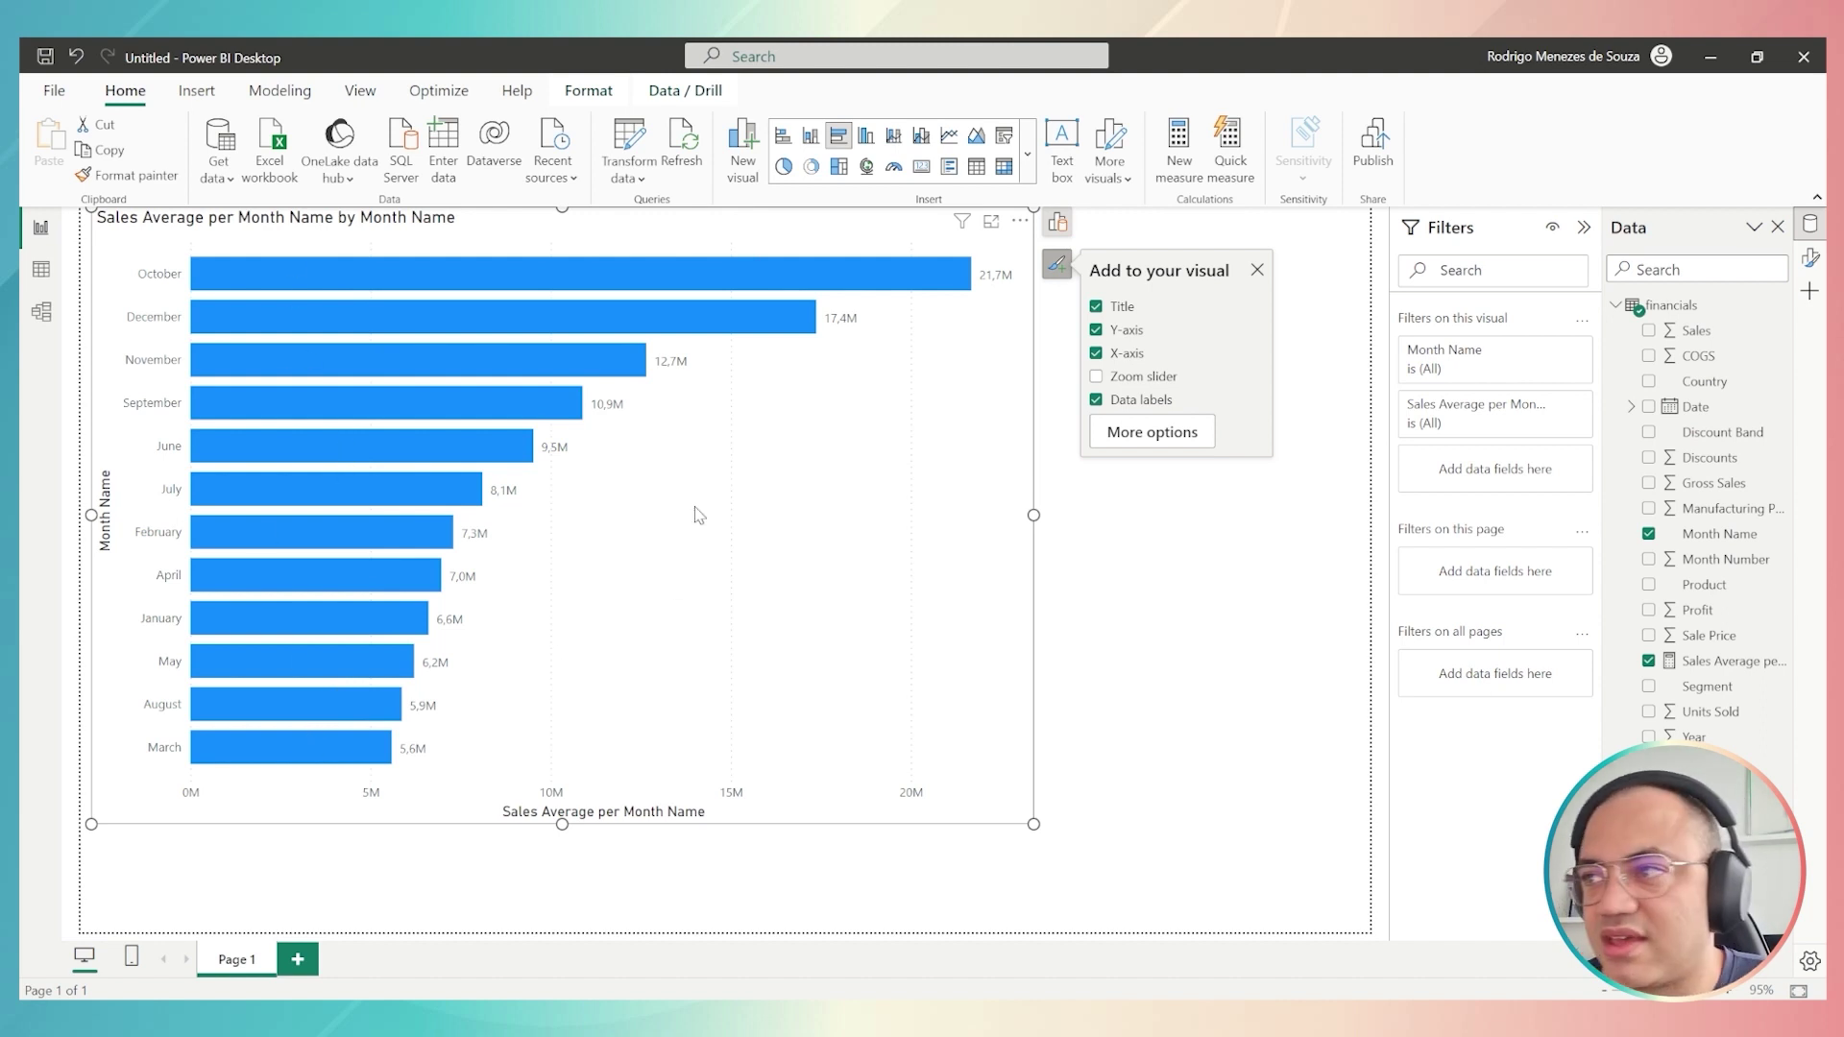
Select the Sales Average measure to view its DAX formula.
left_click(1714, 663)
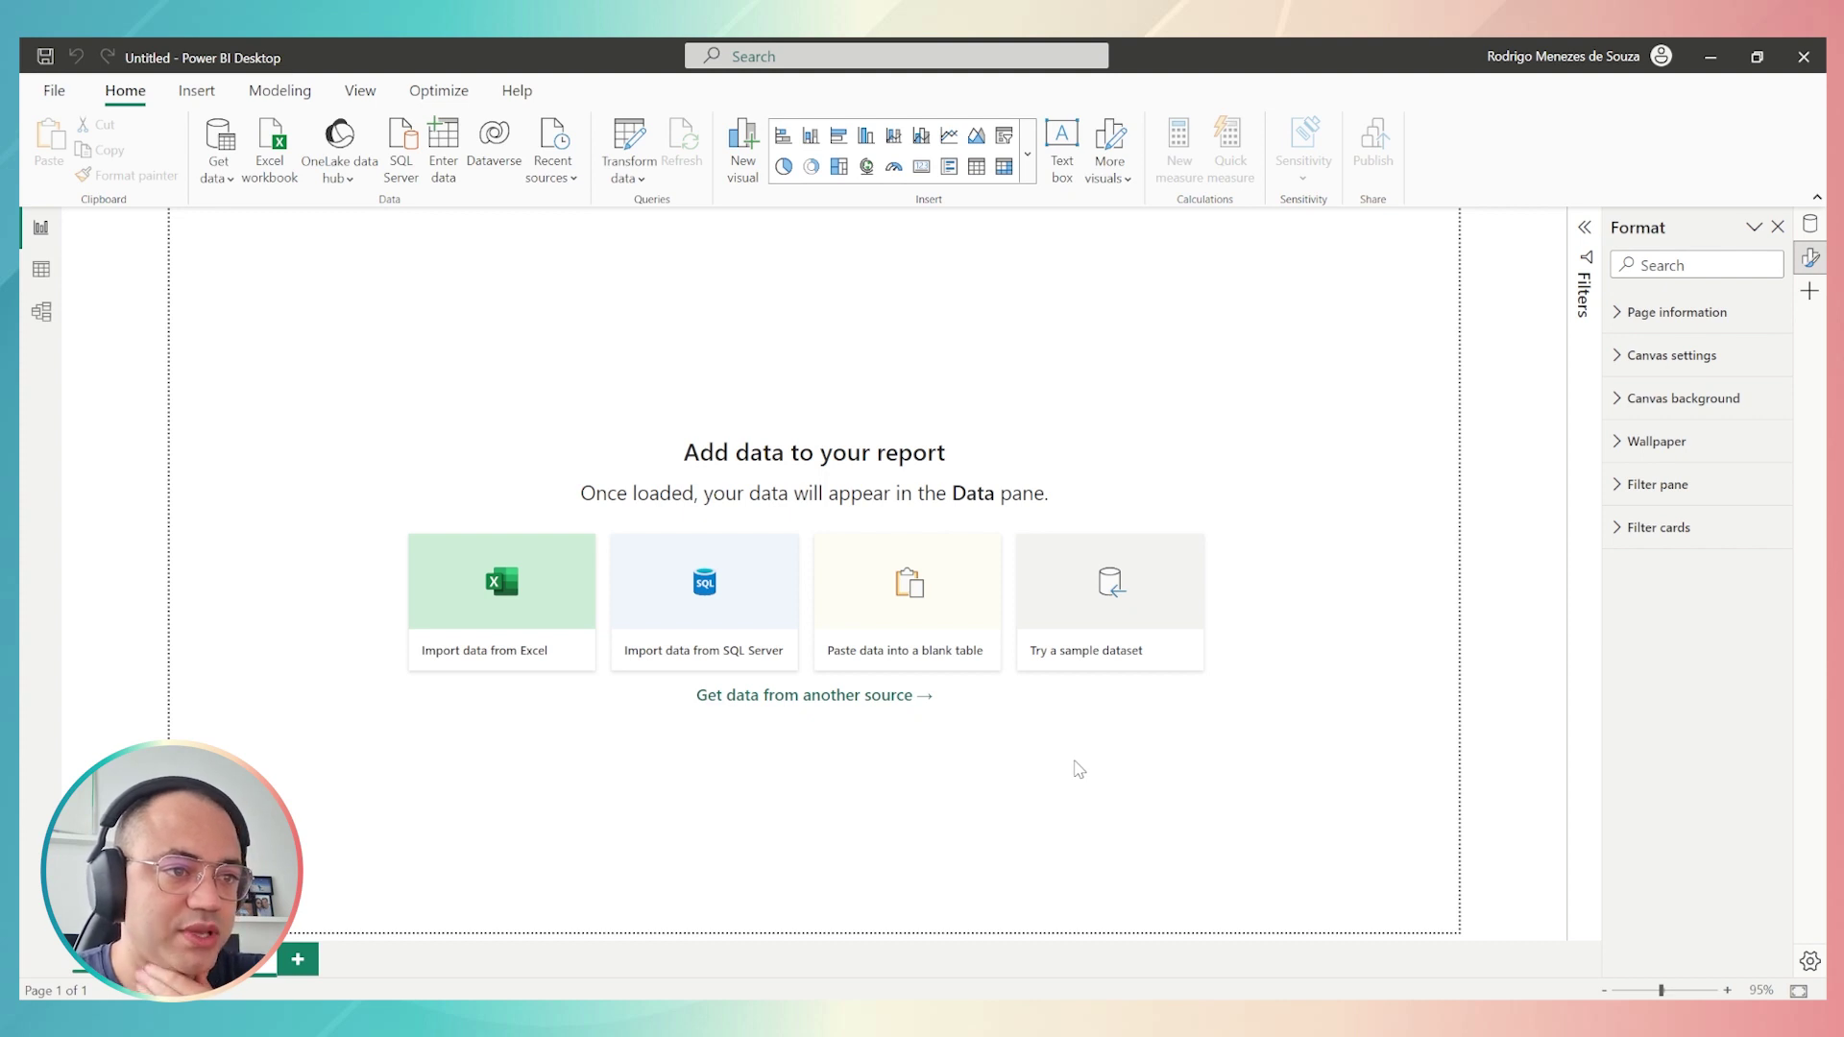
Load the financials table from the Financial Sample dataset into the report.
left_click(1134, 594)
left_click(1035, 676)
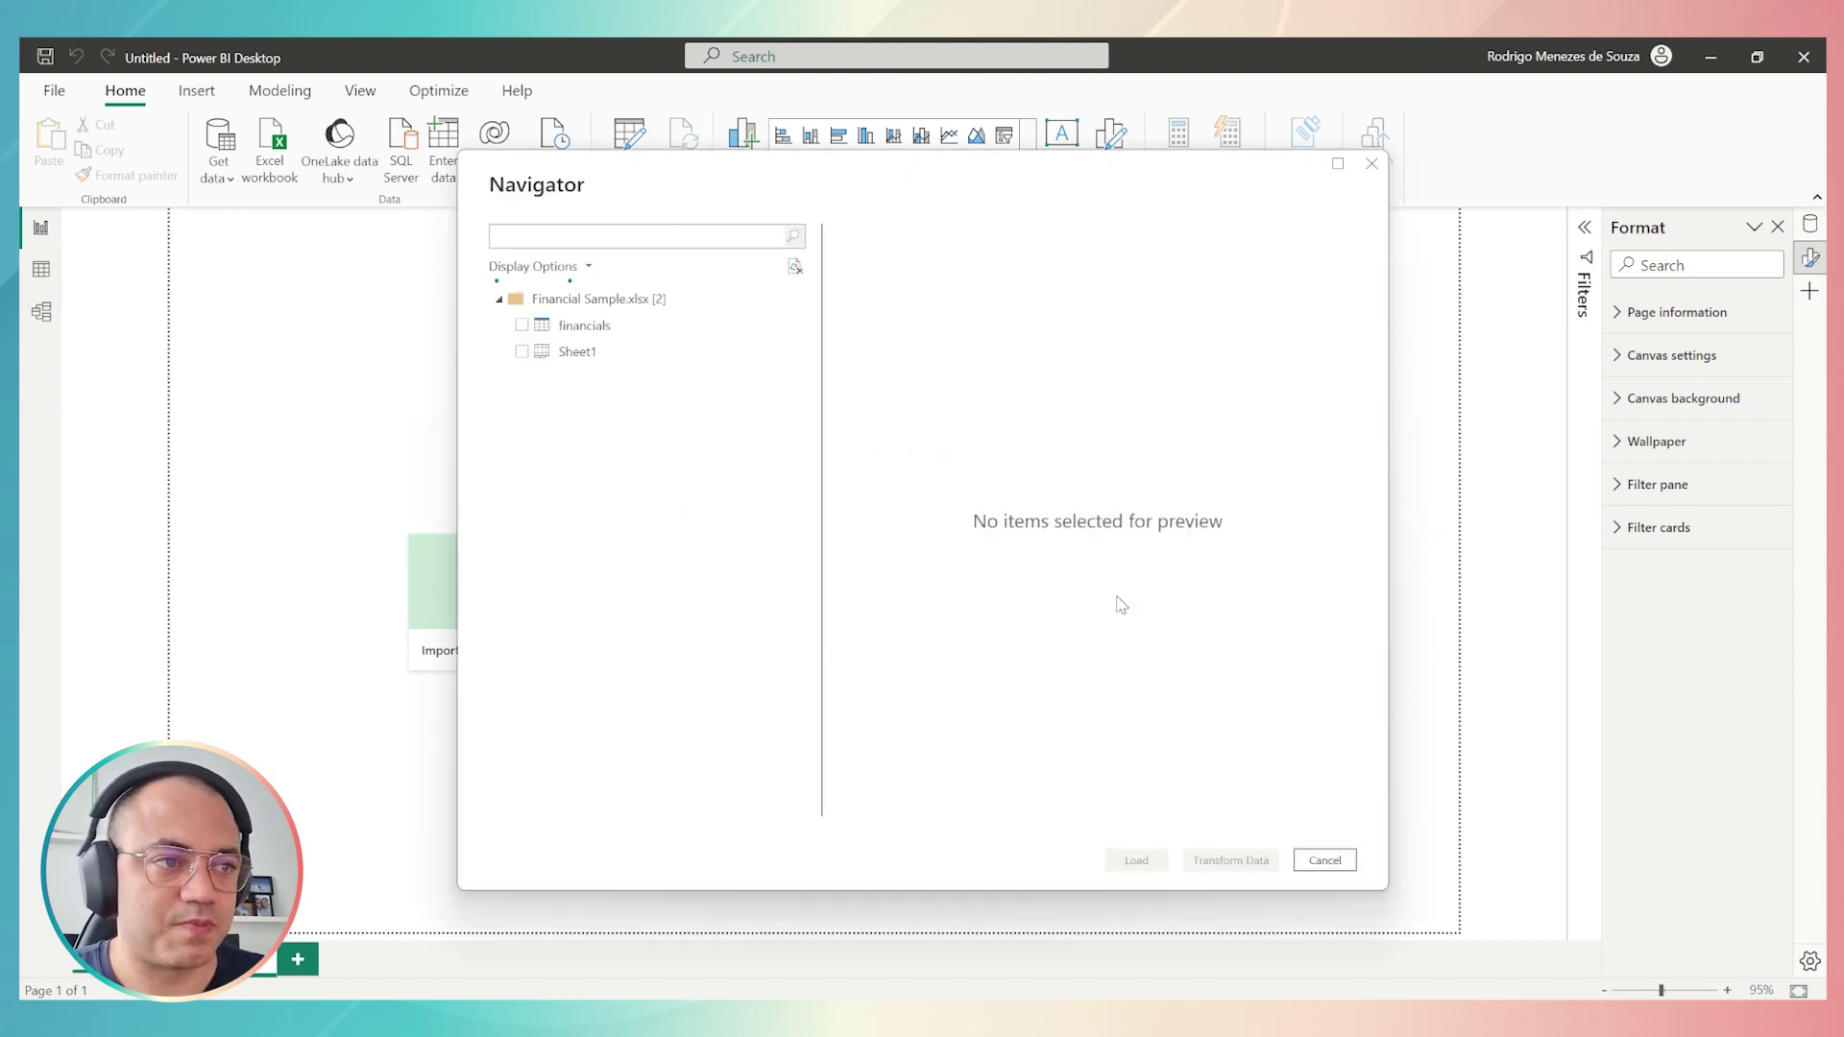
left_click(535, 326)
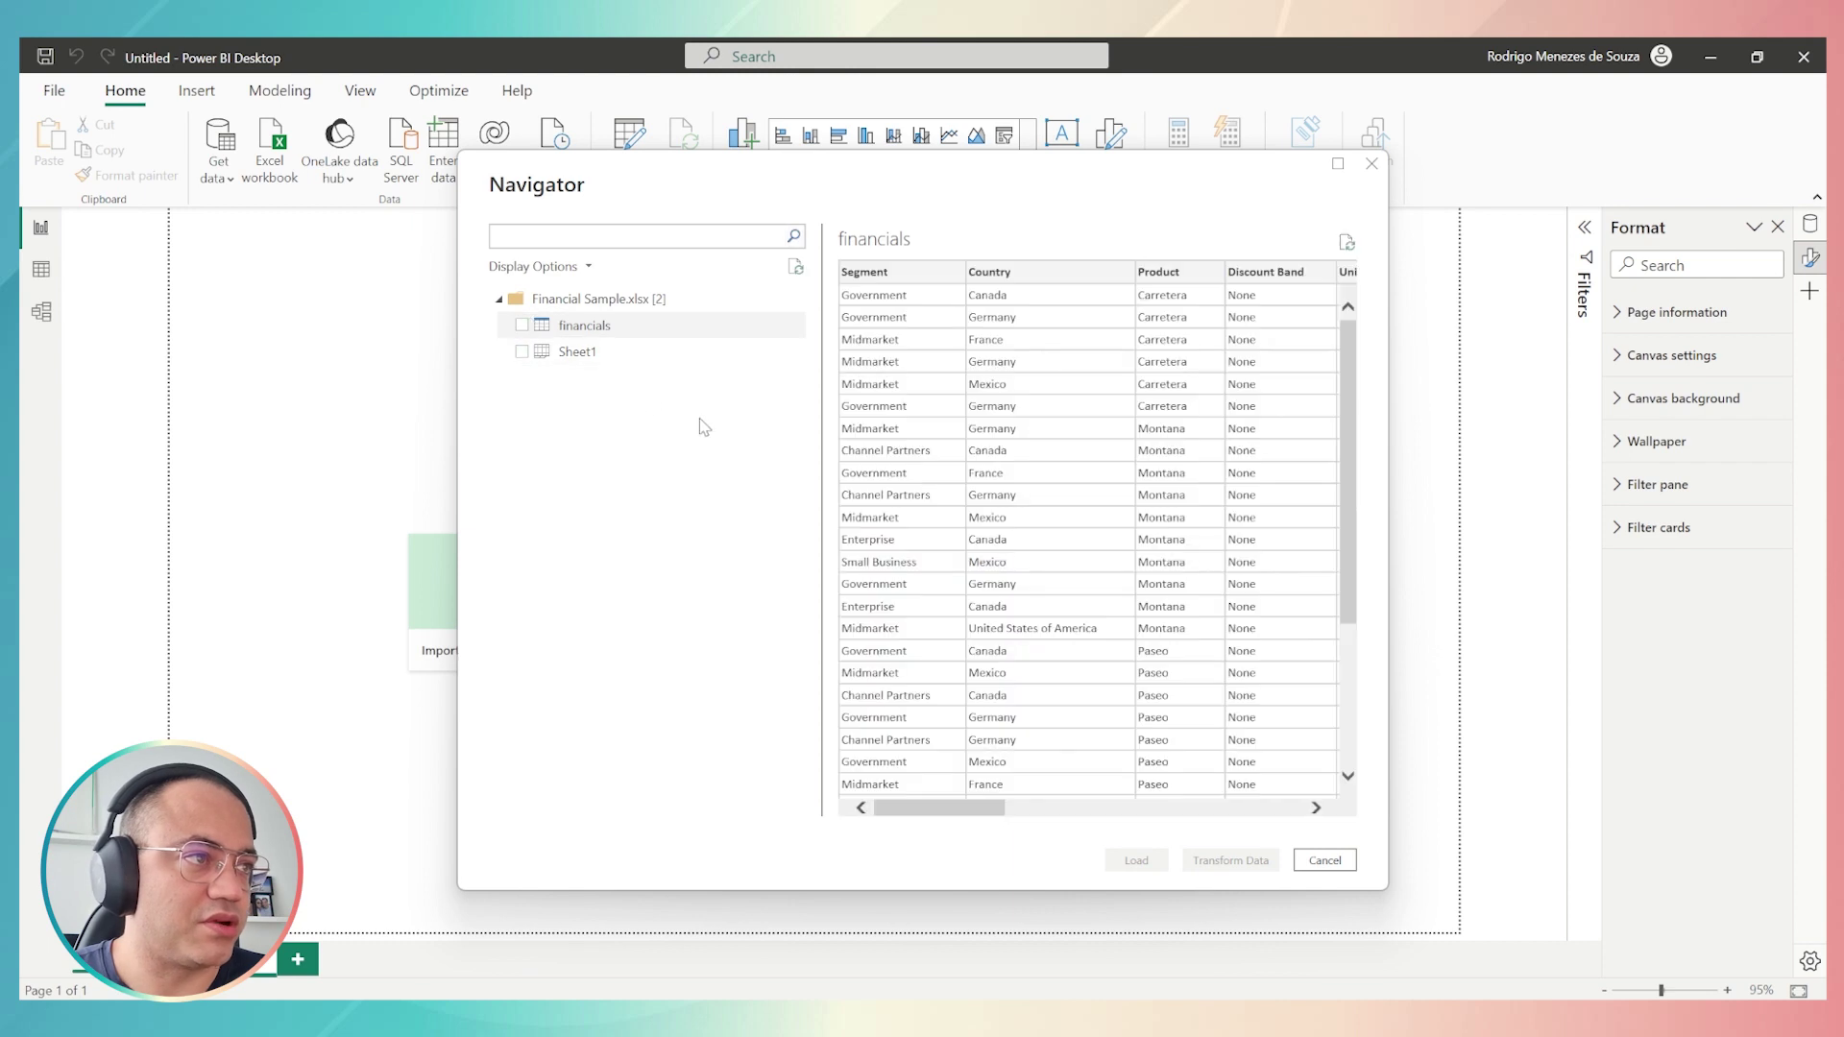
left_click(521, 325)
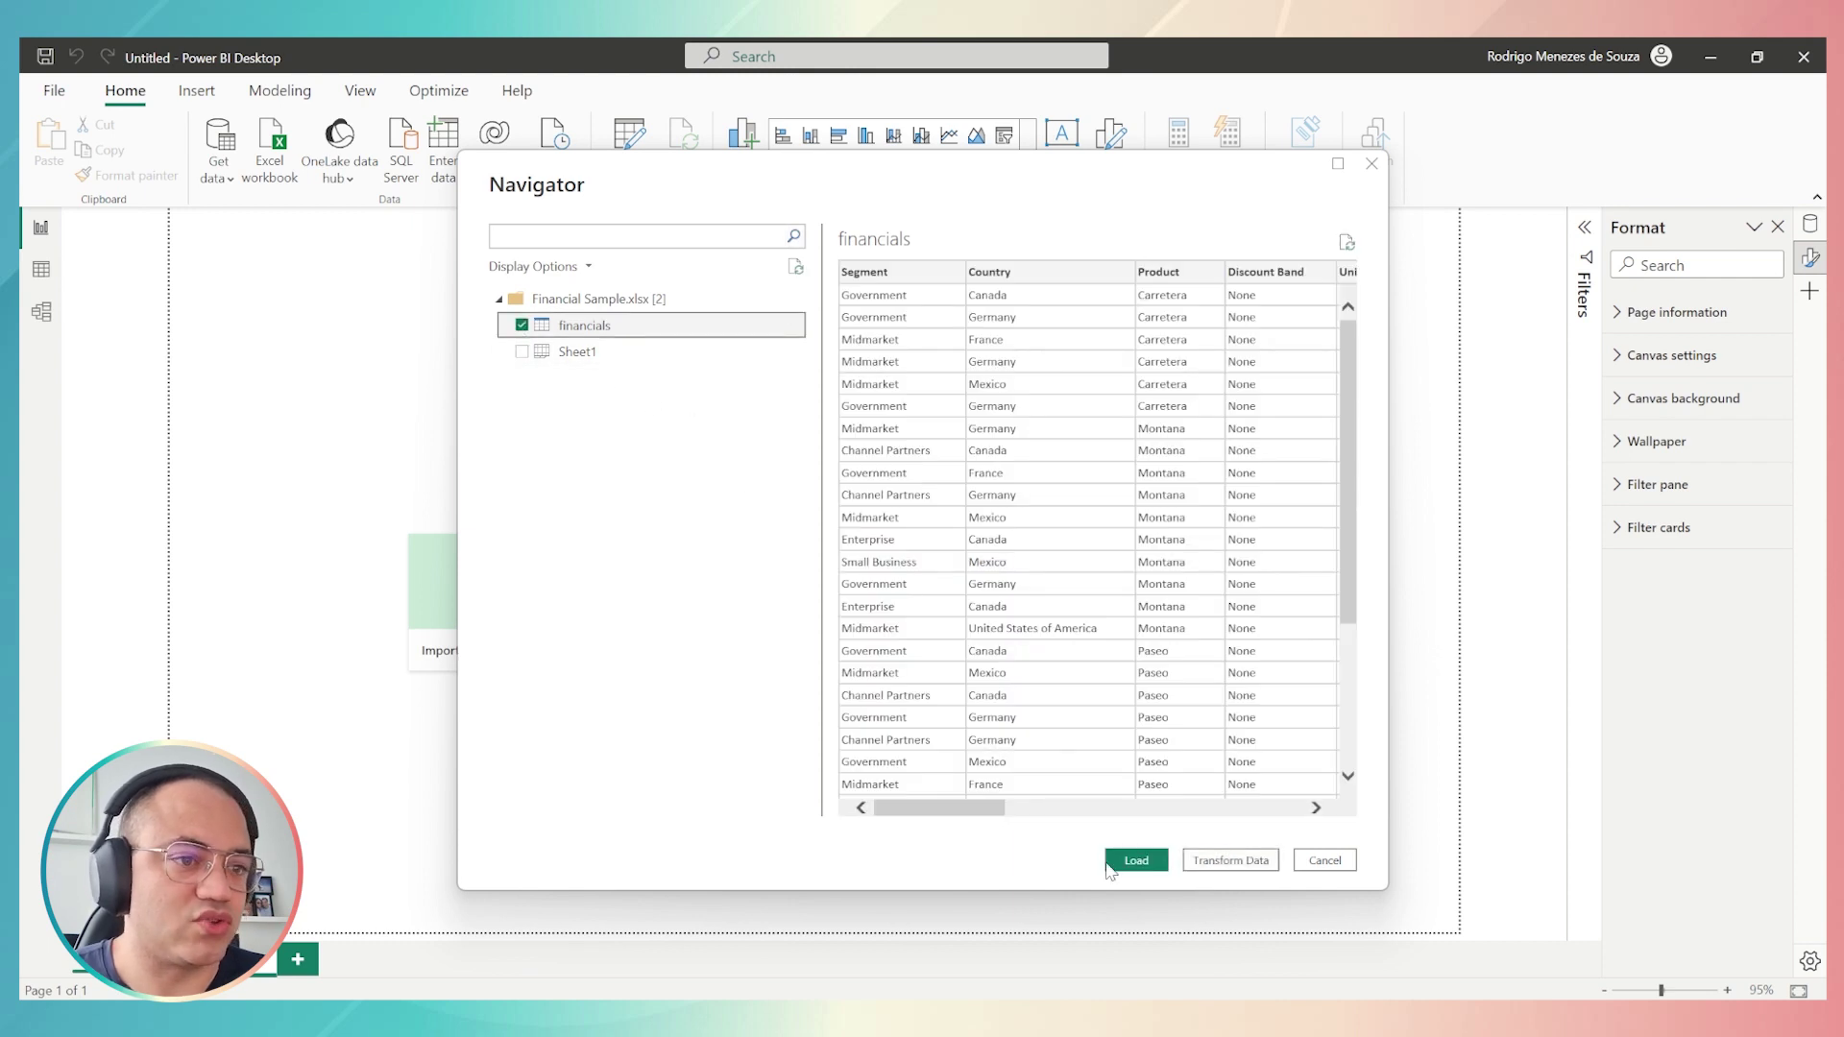
left_click(1138, 860)
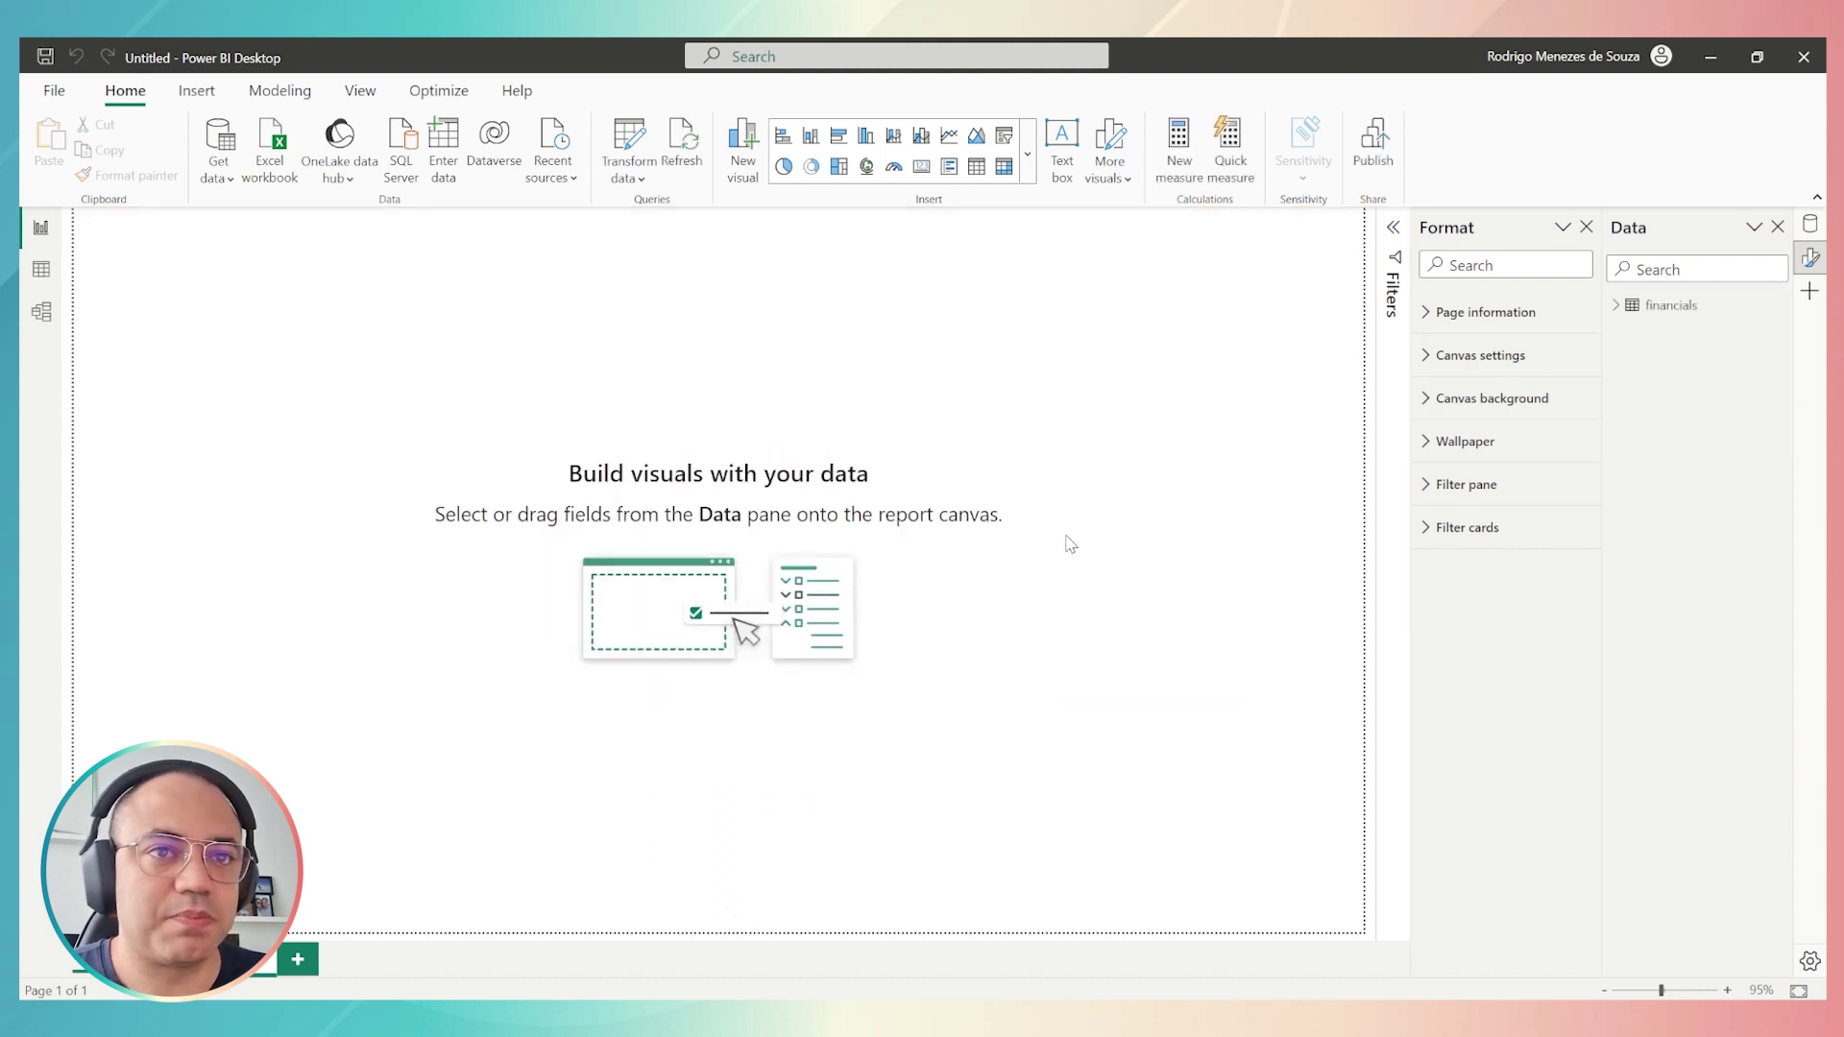
Check the financials table's fields, then bring up the Quick measure pane.
left_click(1616, 305)
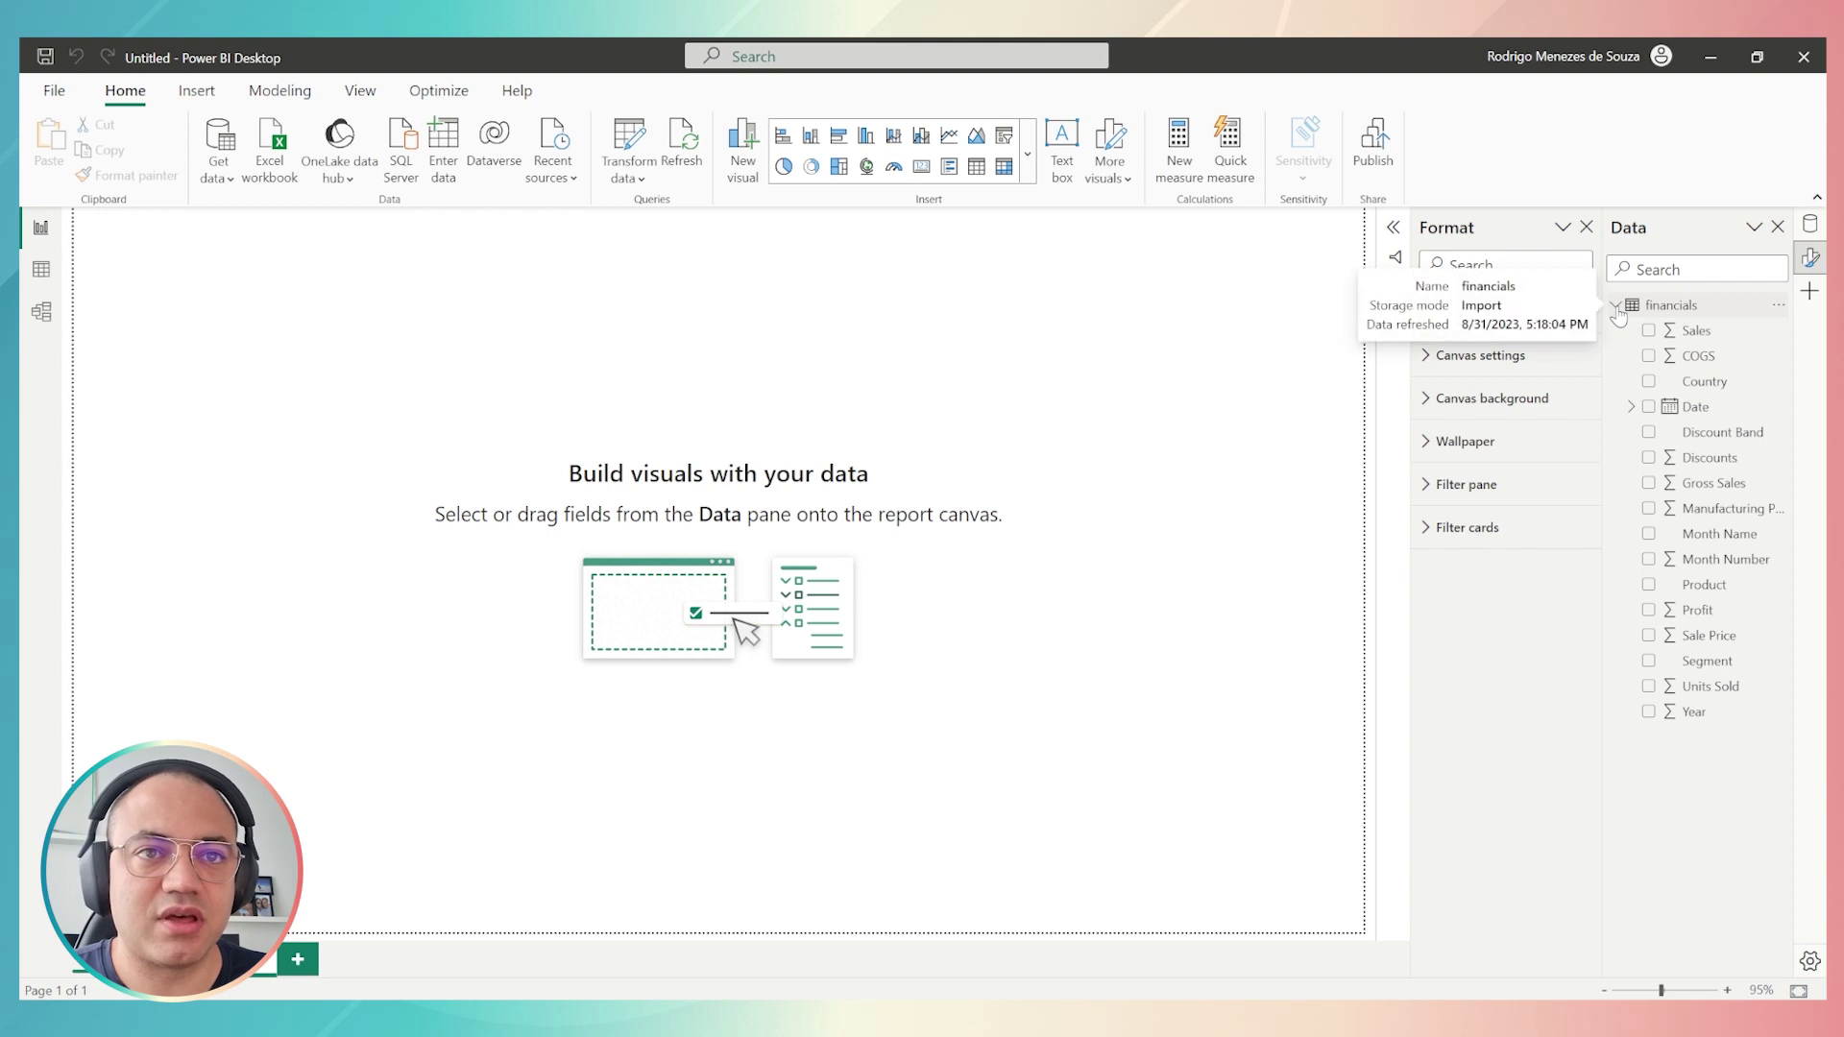
left_click(1617, 305)
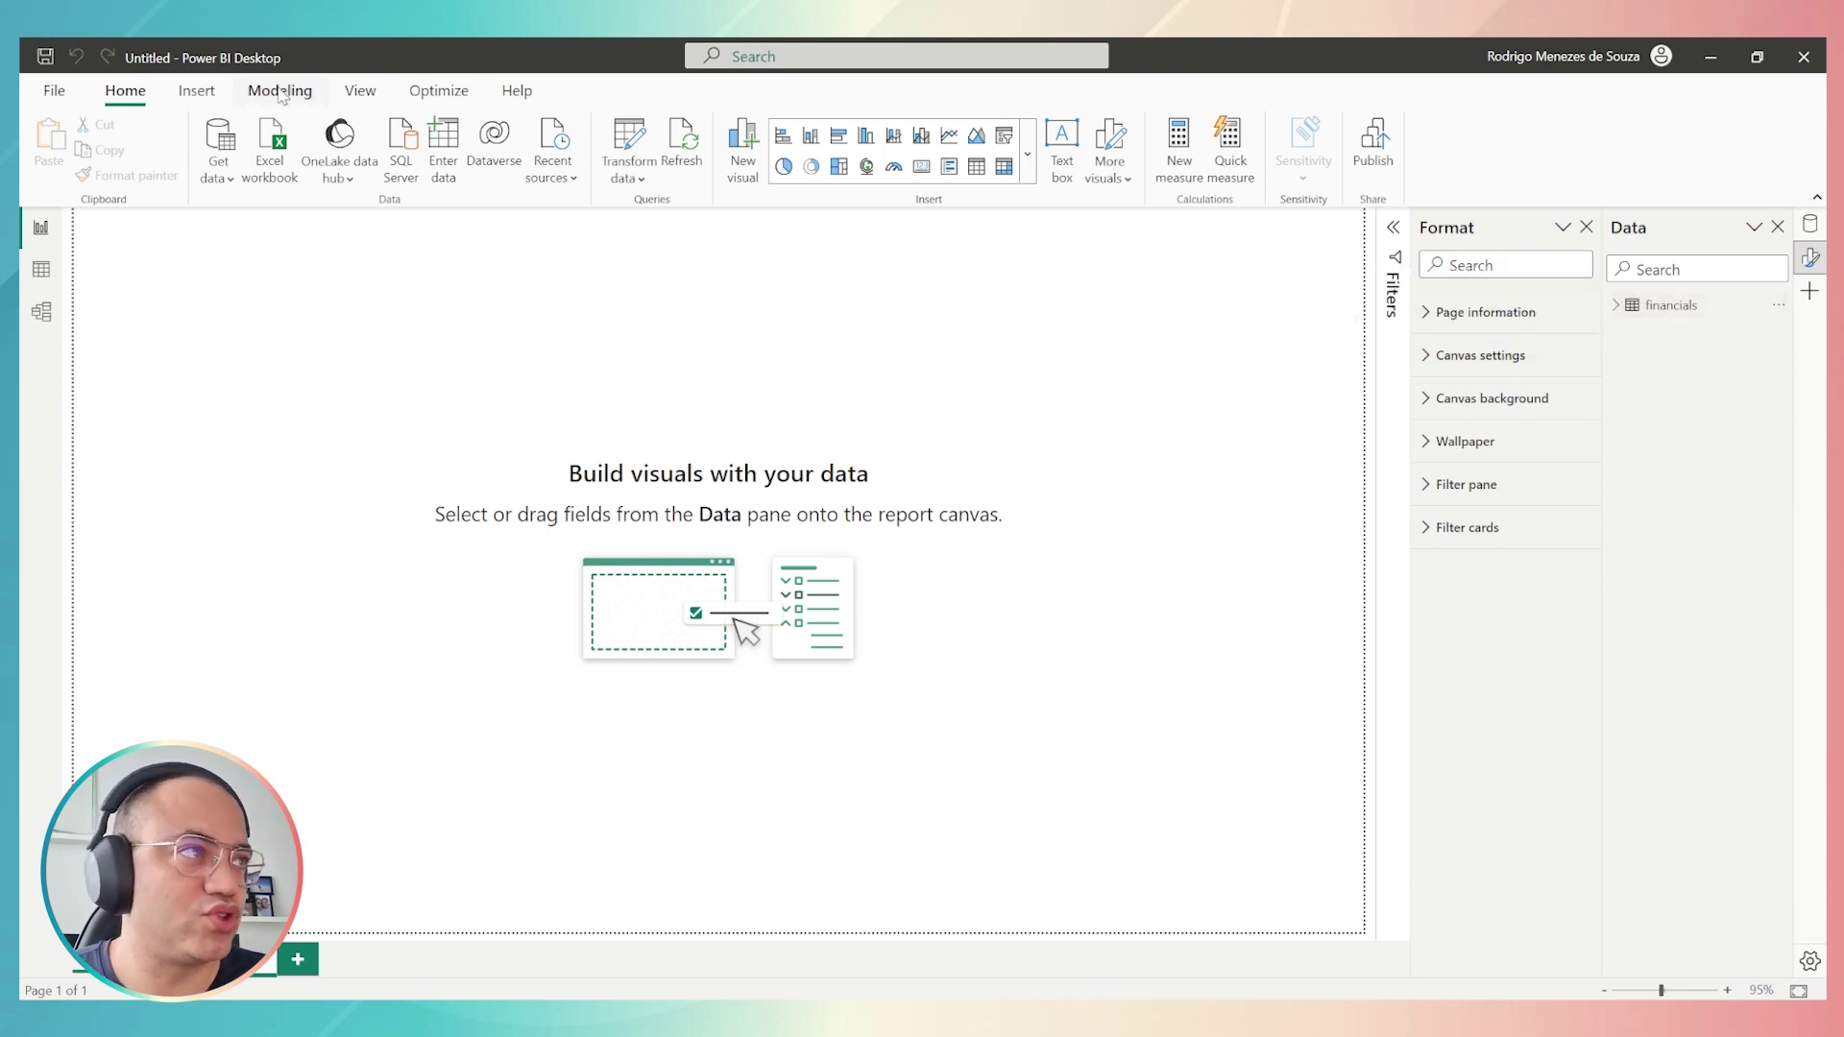
left_click(1229, 144)
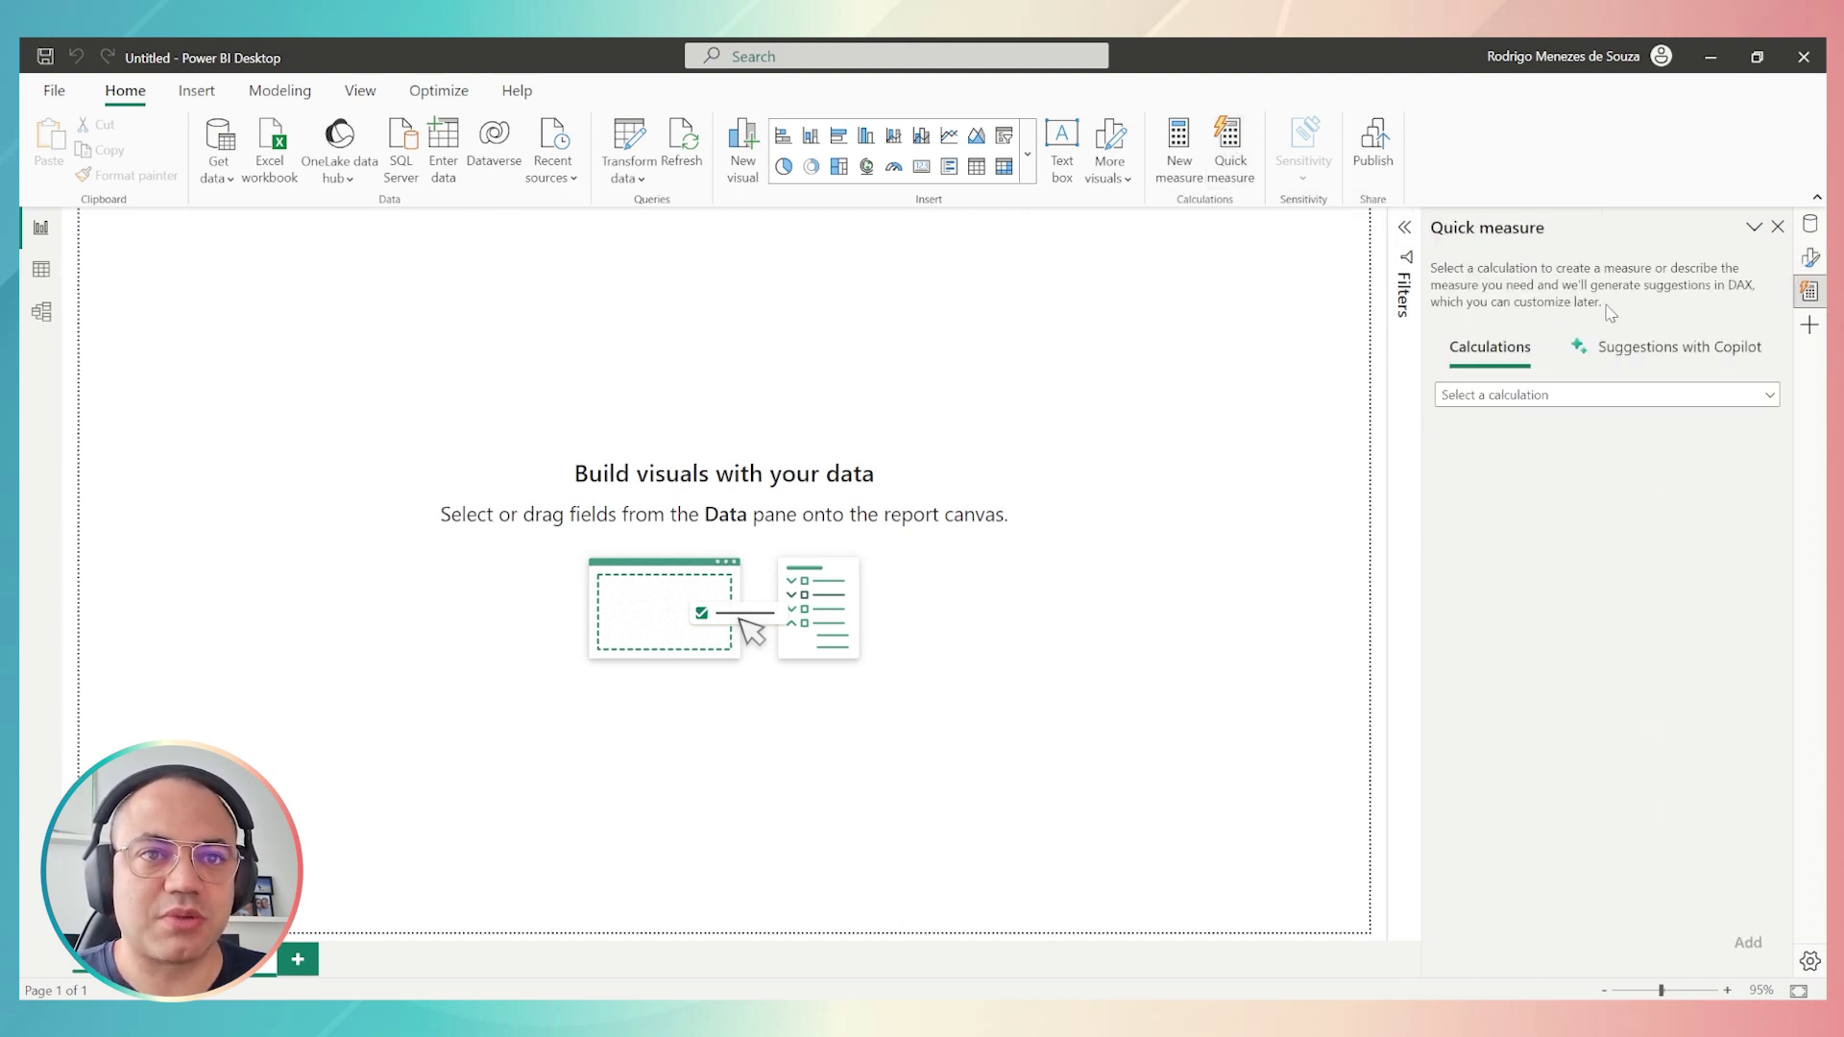
Compare the Suggestions with Copilot and Calculations tabs, ending on Calculations.
left_click(1650, 349)
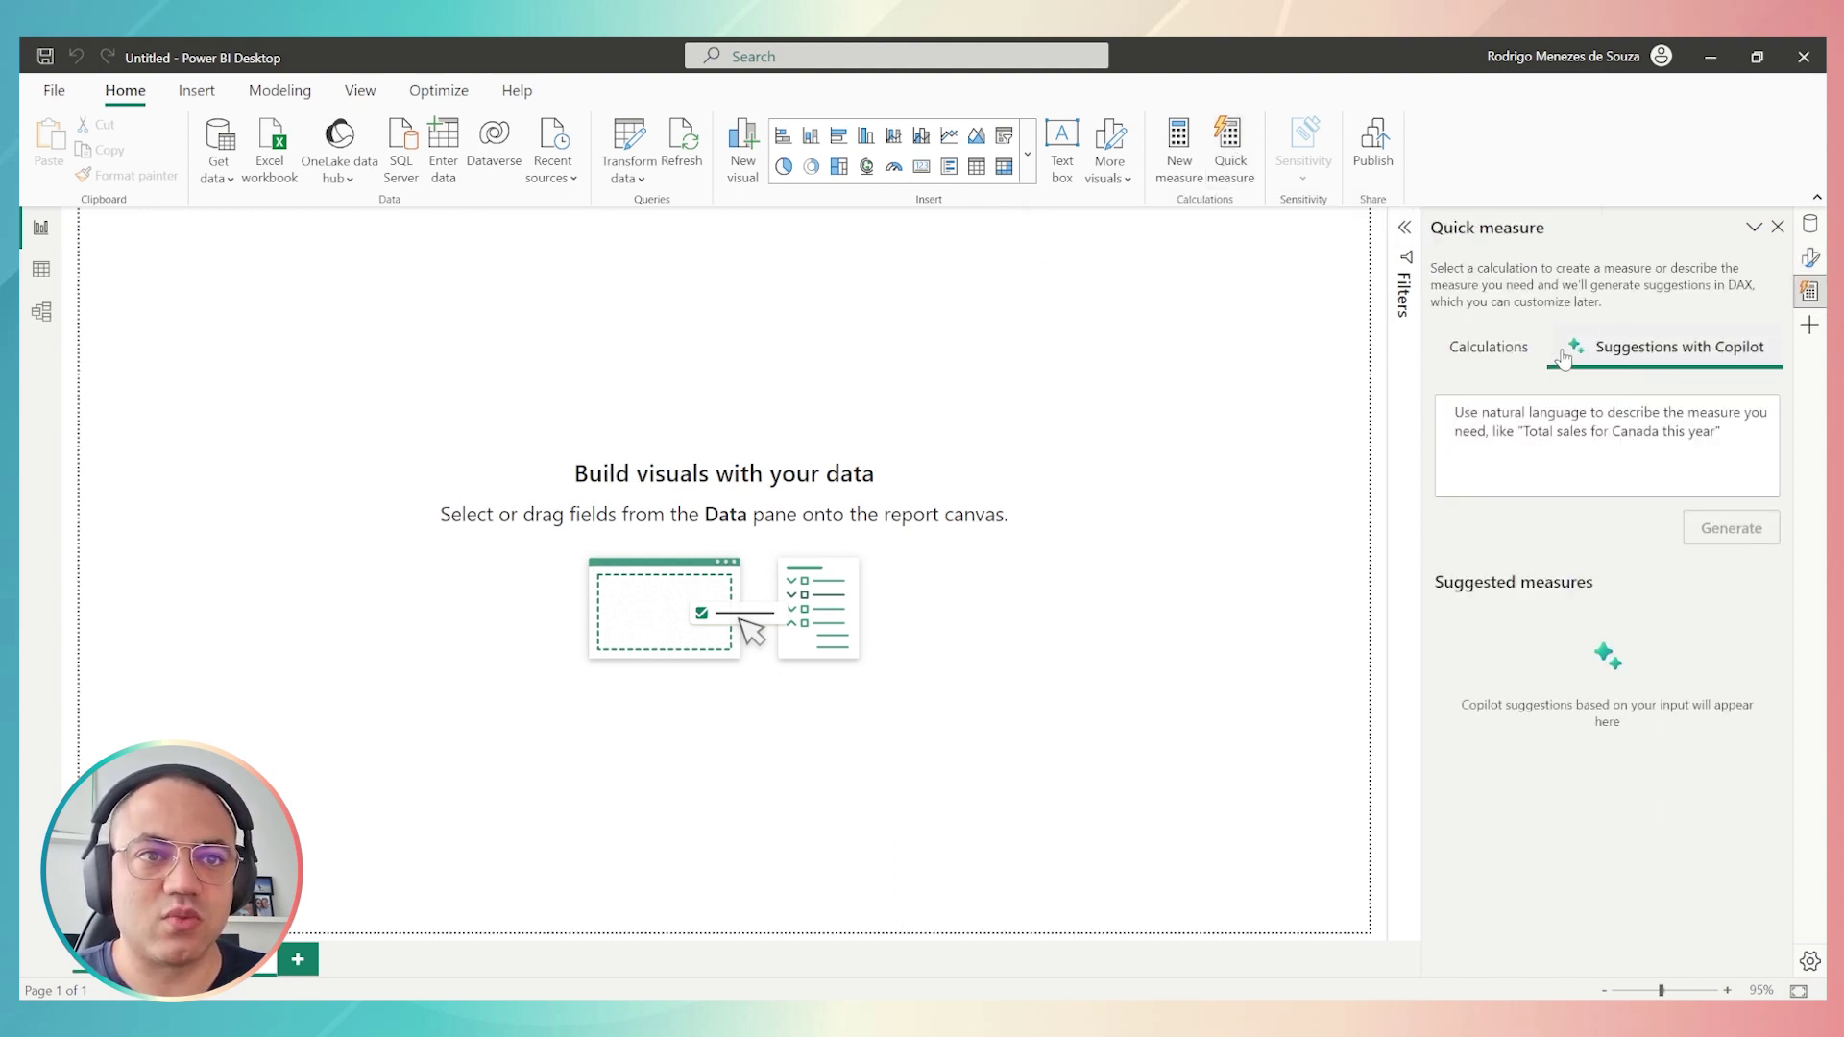
left_click(1515, 358)
left_click(1681, 363)
left_click(1496, 365)
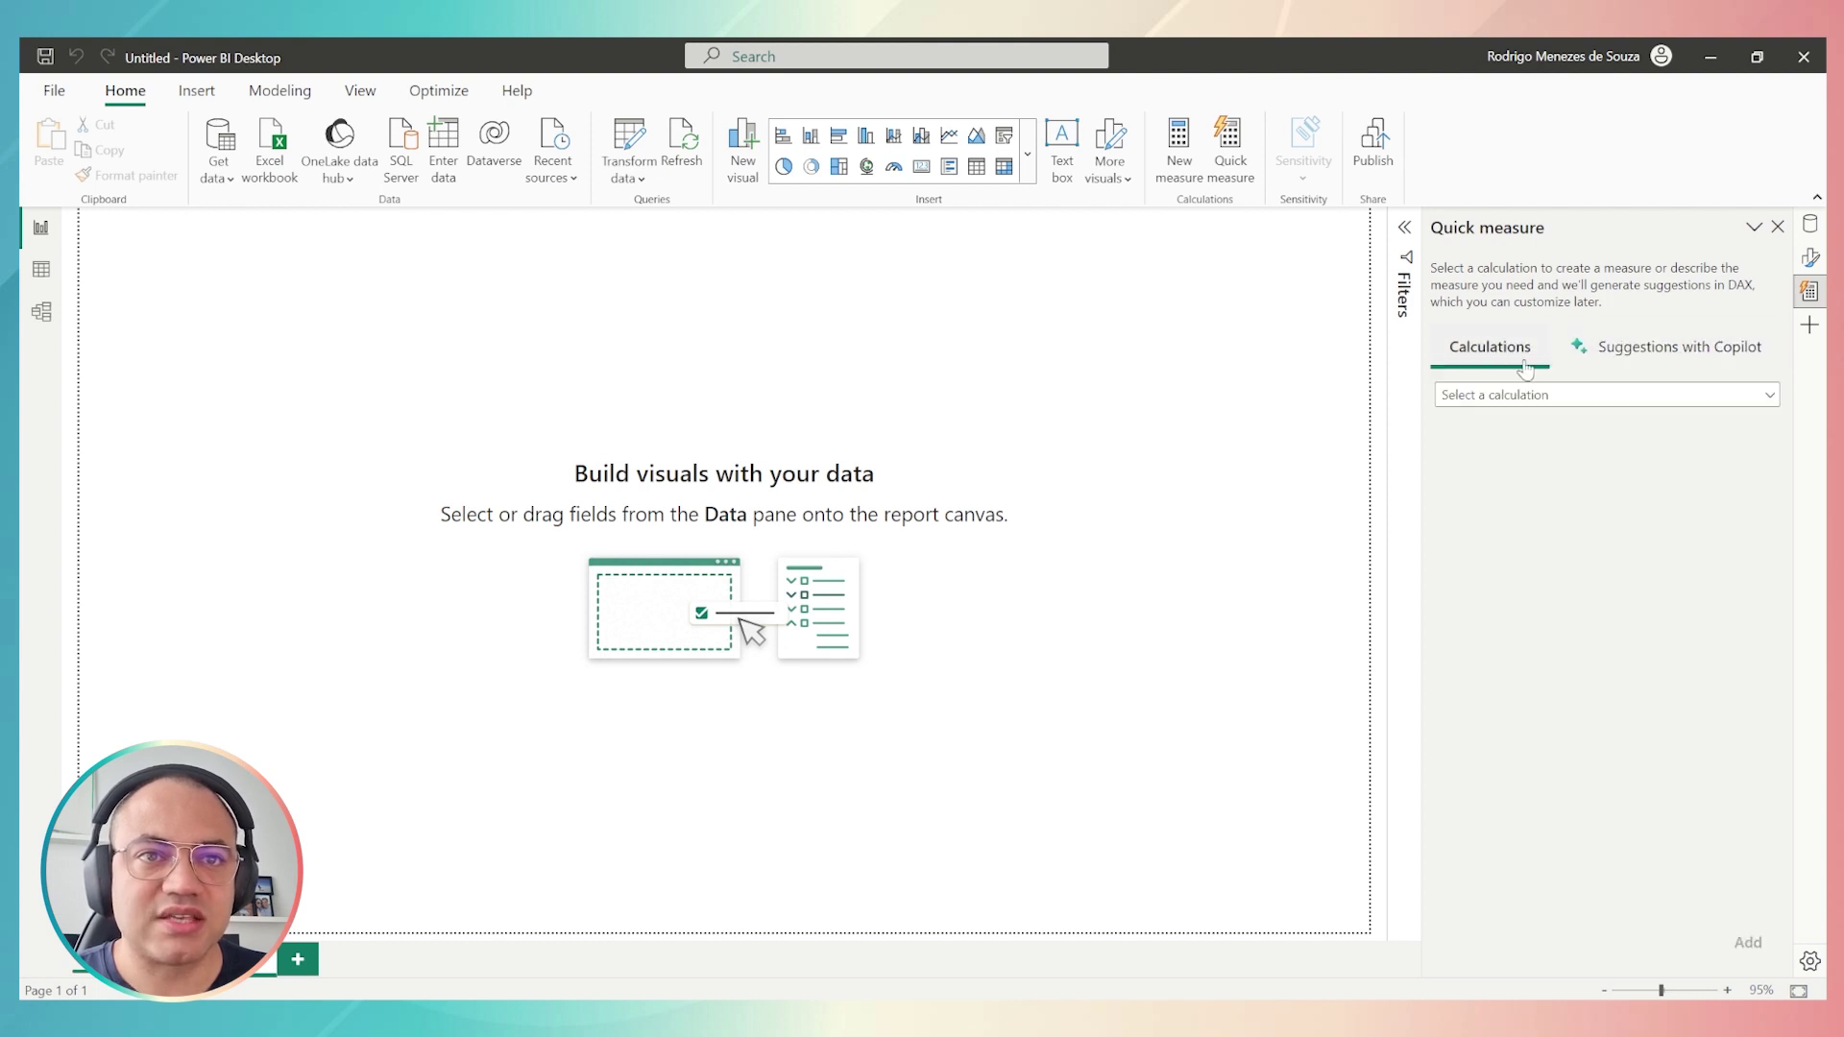
left_click(1624, 361)
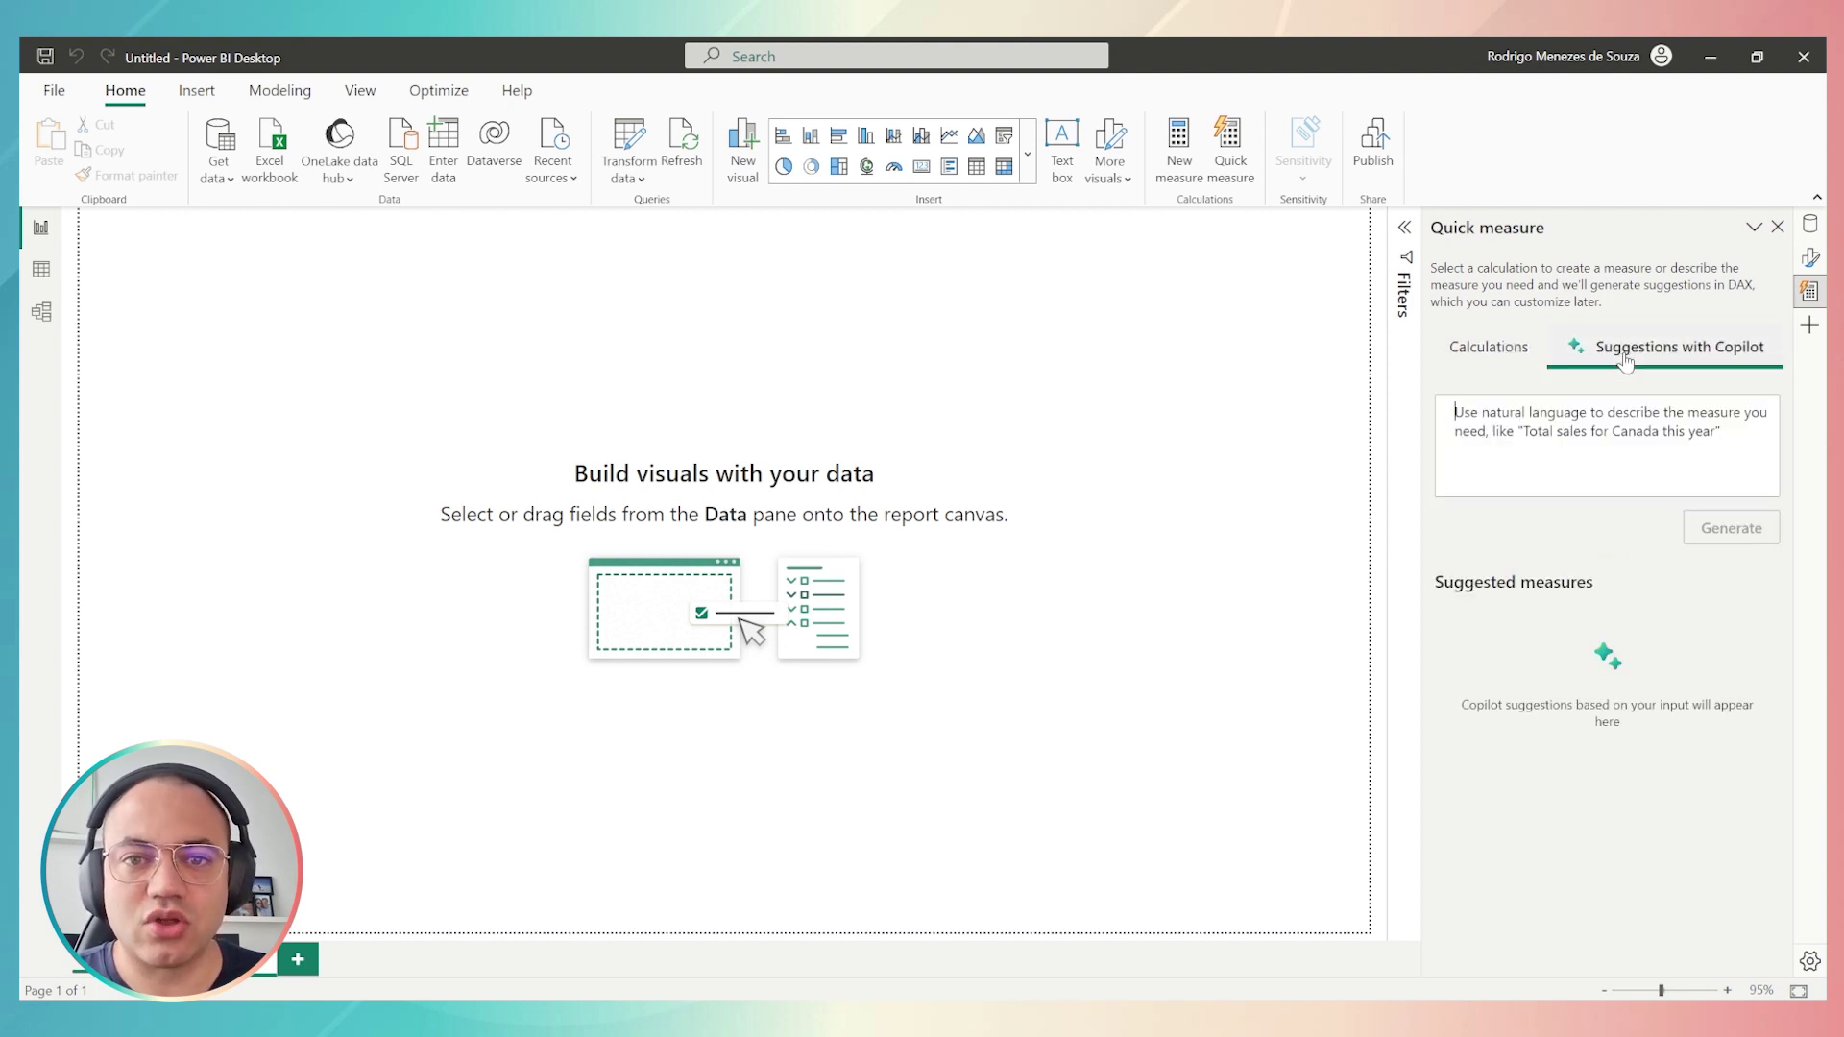
left_click(1480, 364)
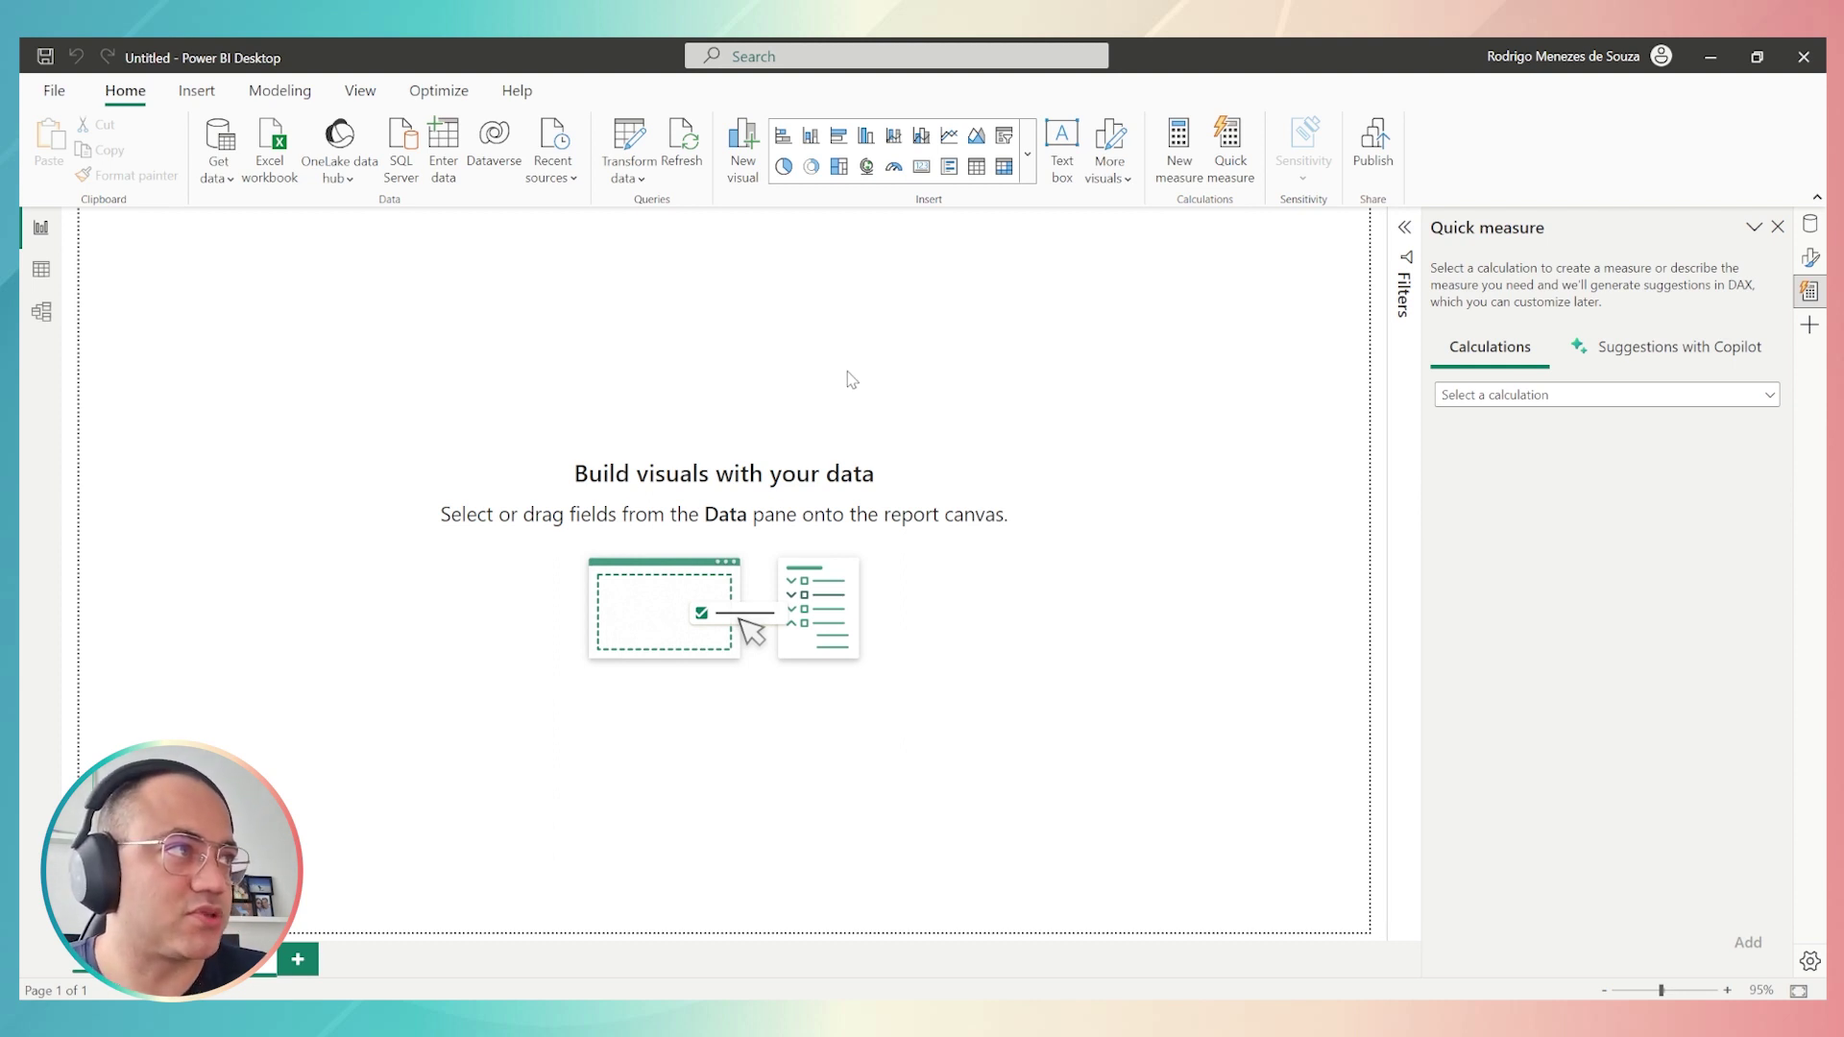
left_click(1678, 362)
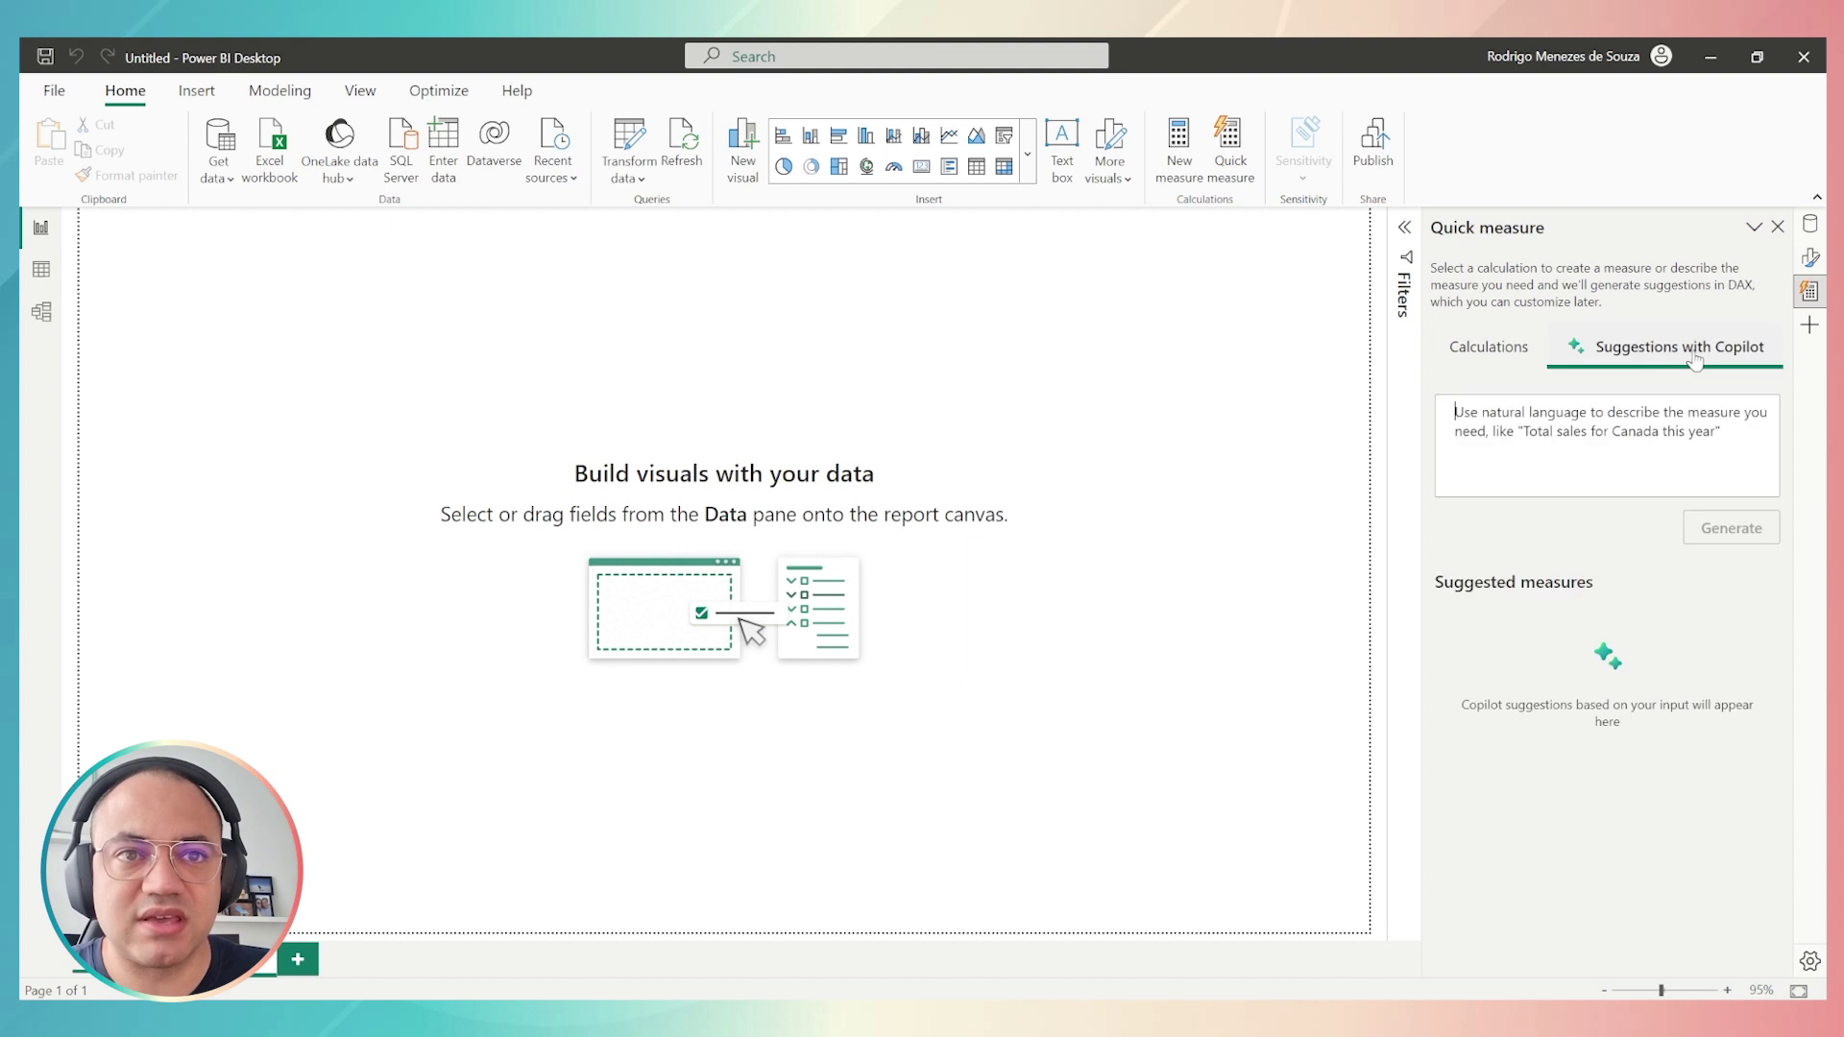
left_click(1479, 353)
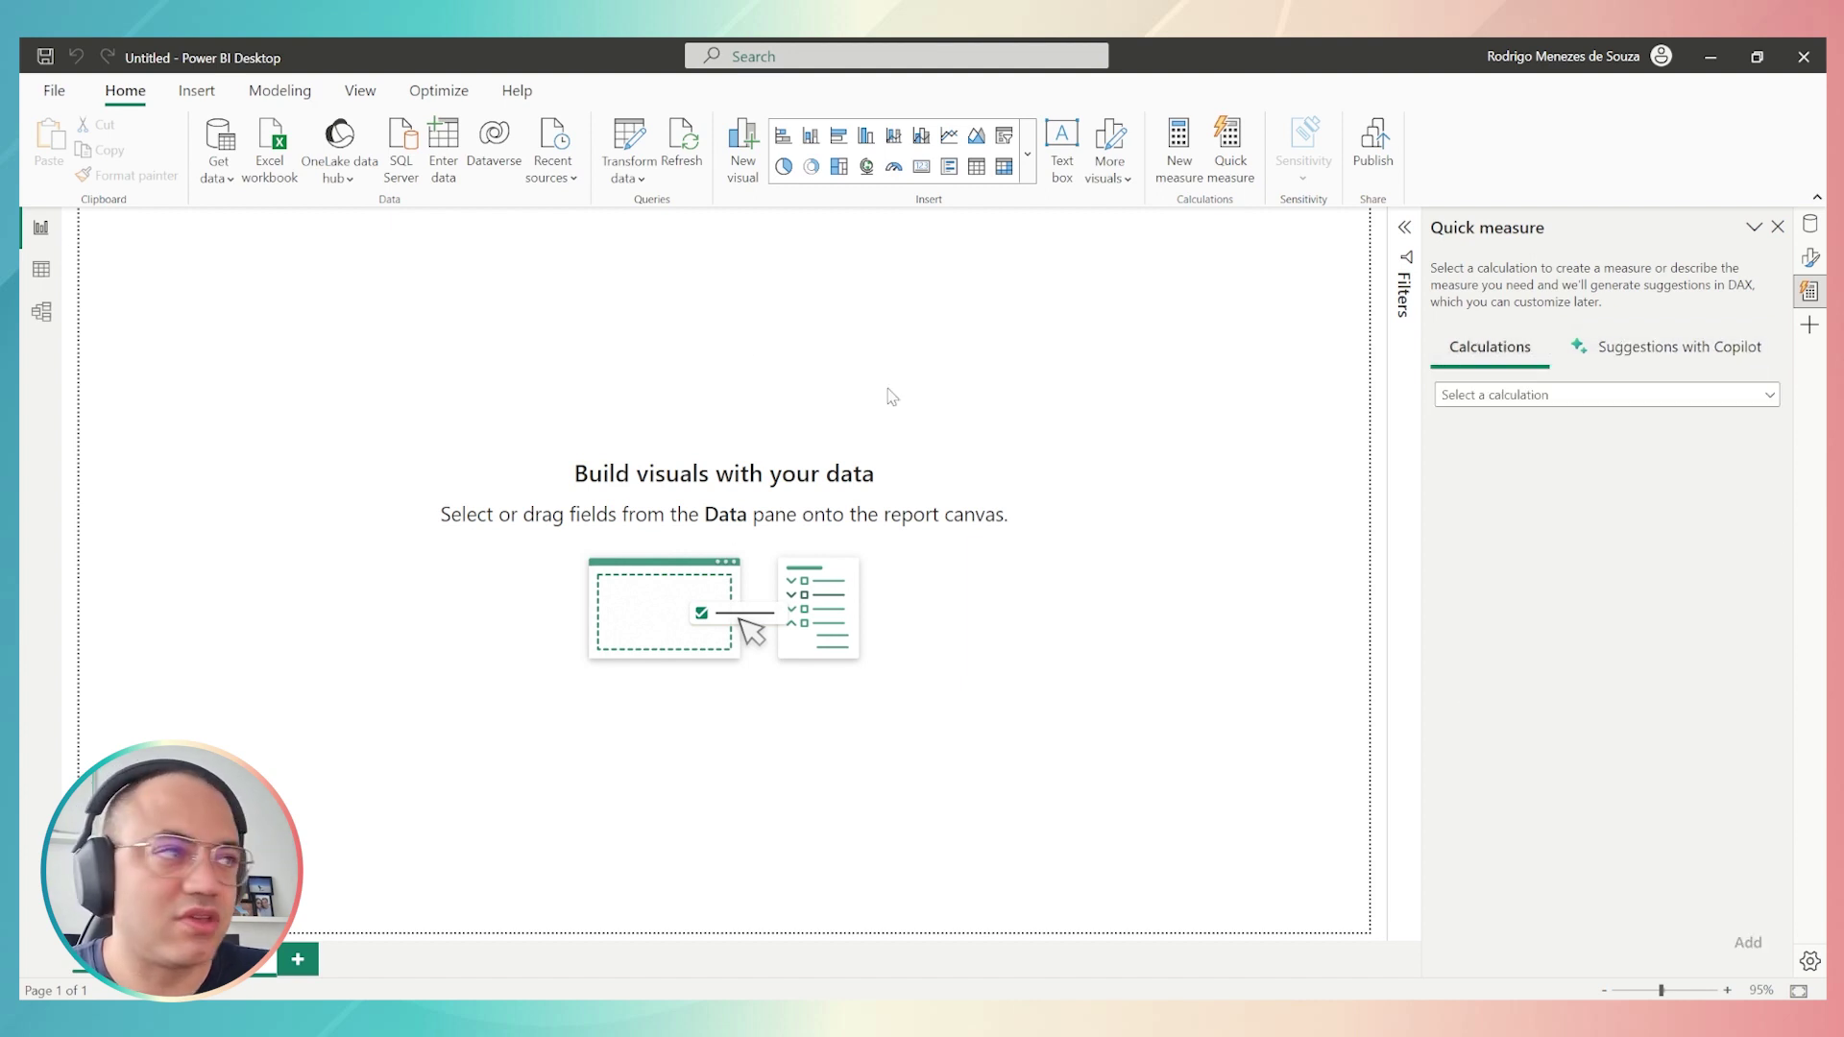
Enable the 'Q&A for live connected Analysis Services databases' preview feature in Options.
left_click(54, 91)
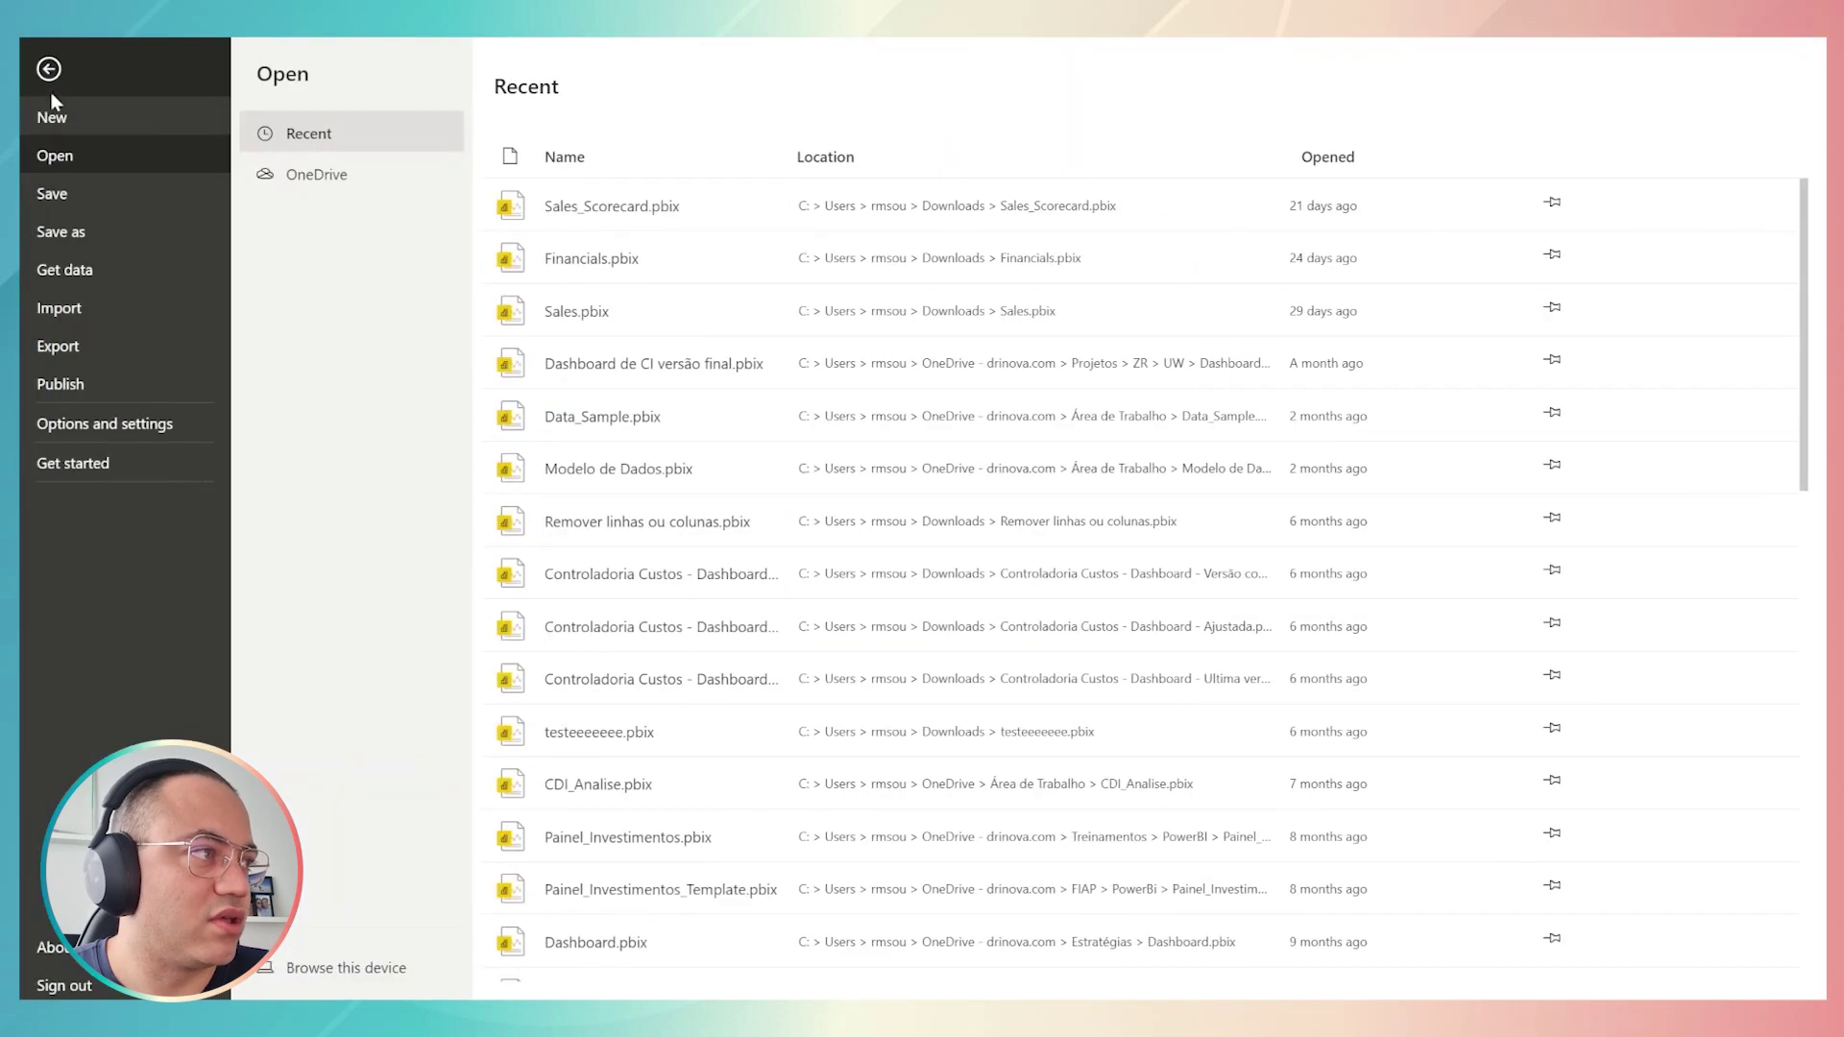
left_click(110, 428)
left_click(316, 192)
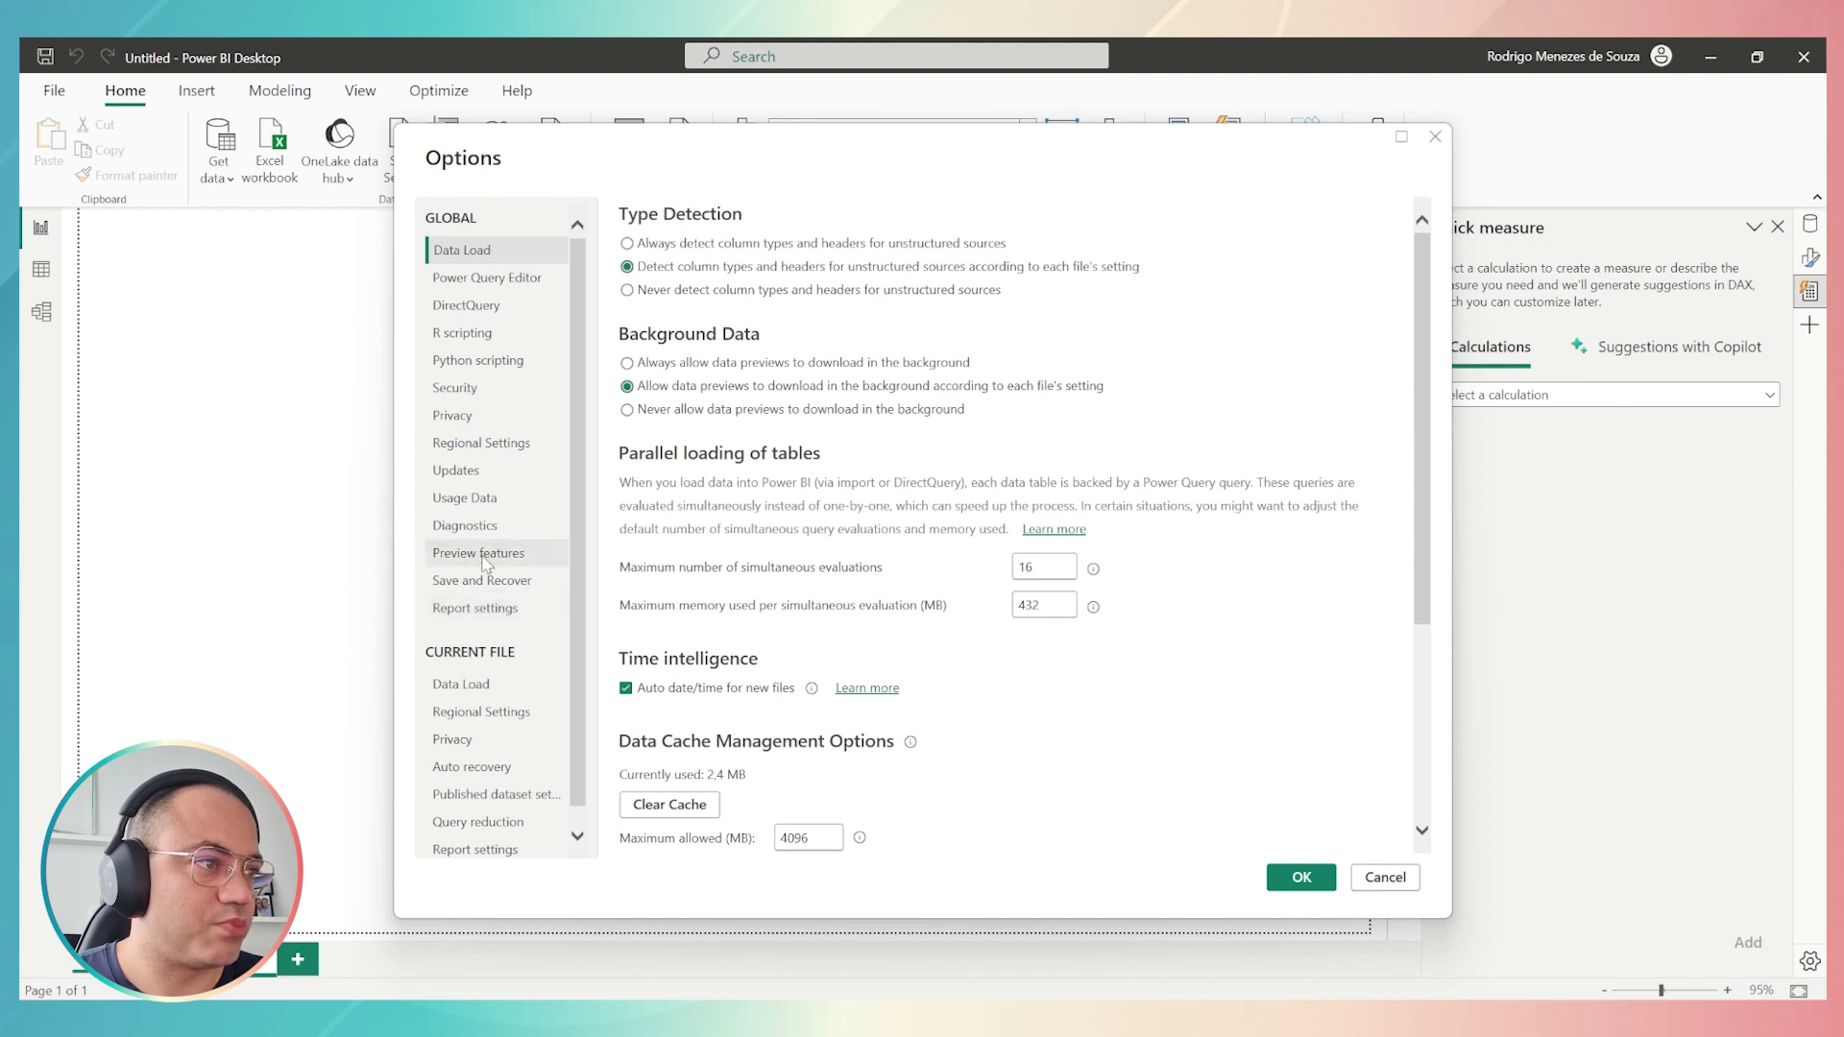
left_click(486, 562)
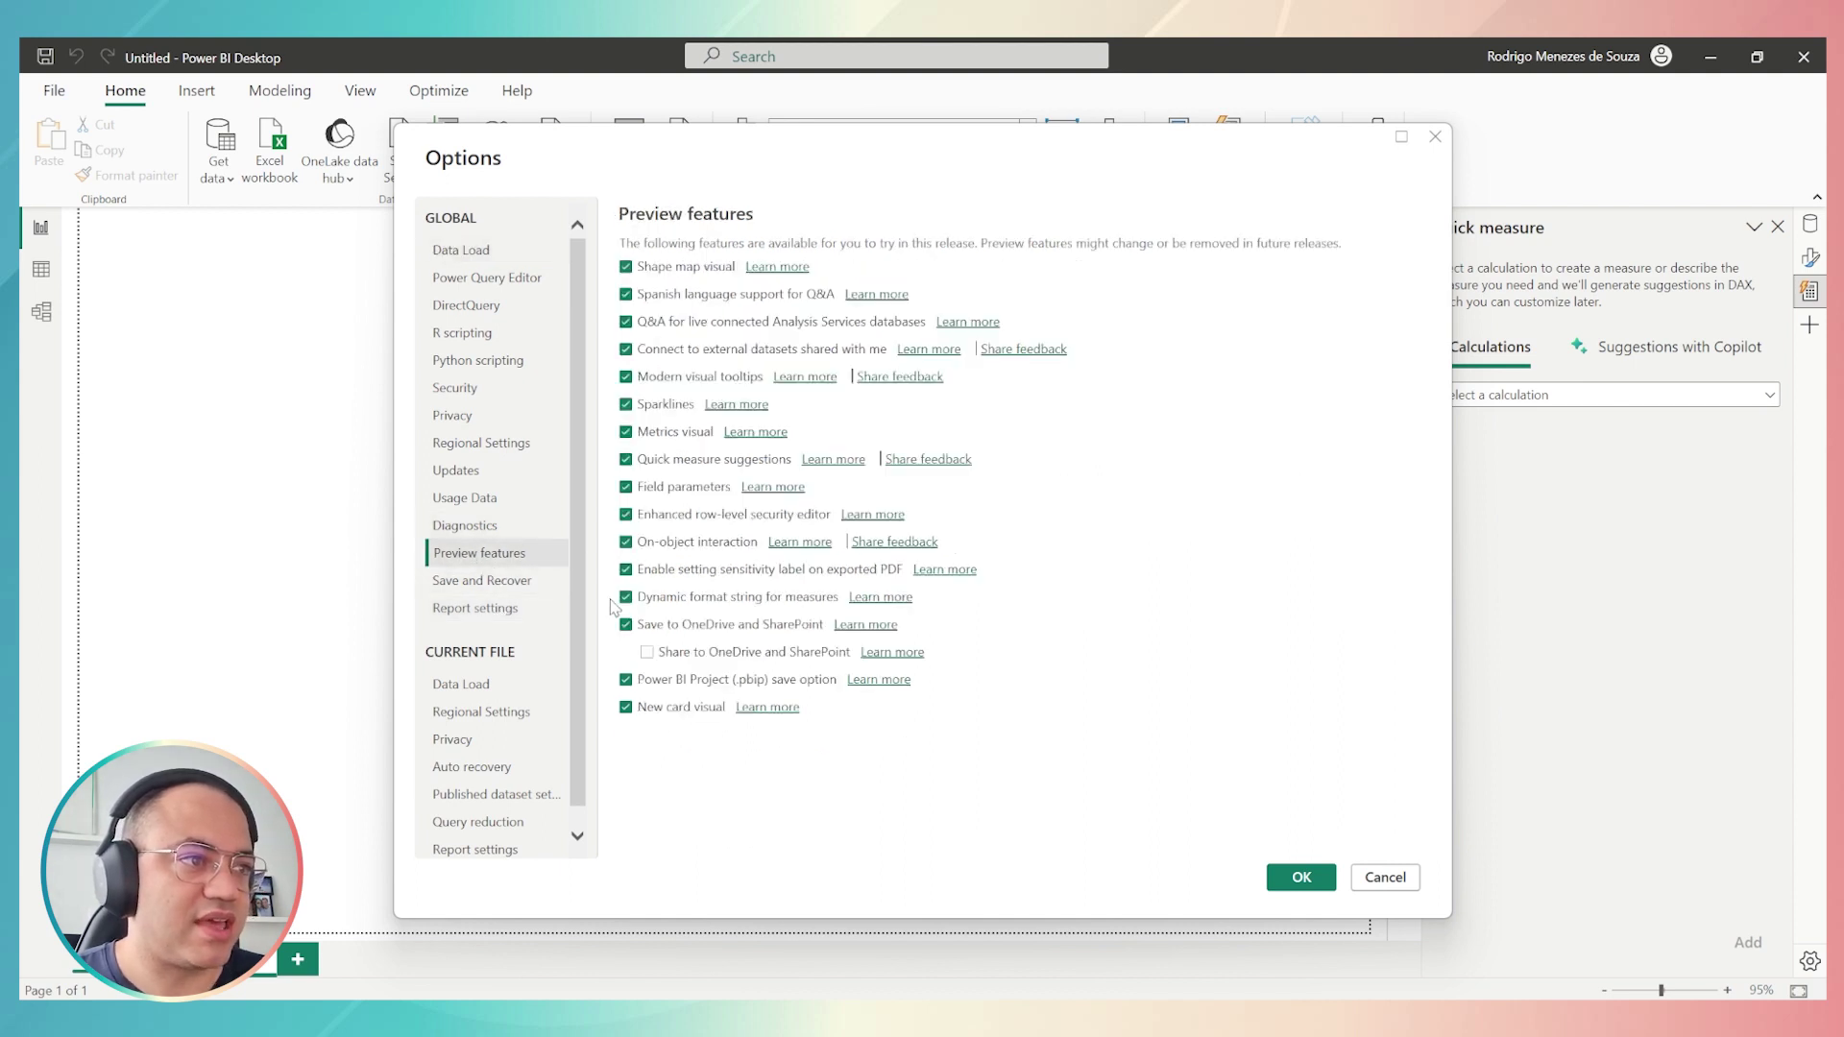
left_click(626, 323)
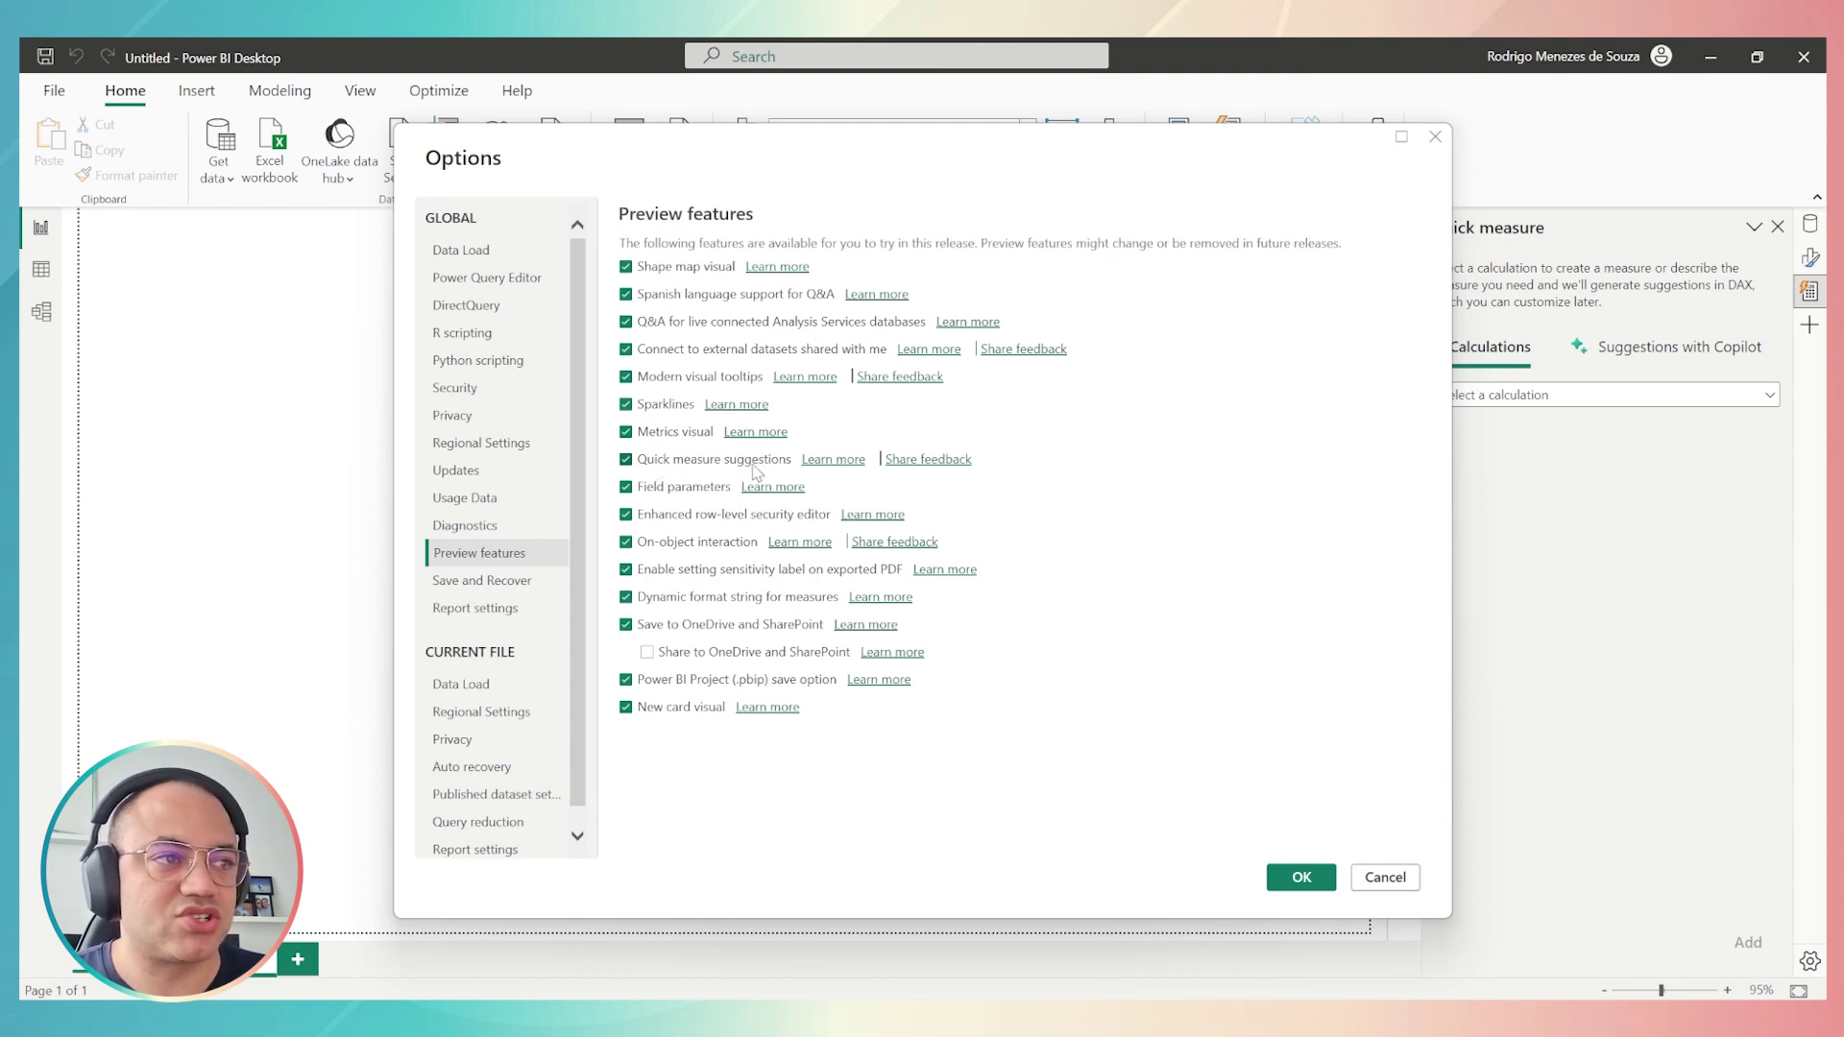
left_click_drag(908, 163, 593, 254)
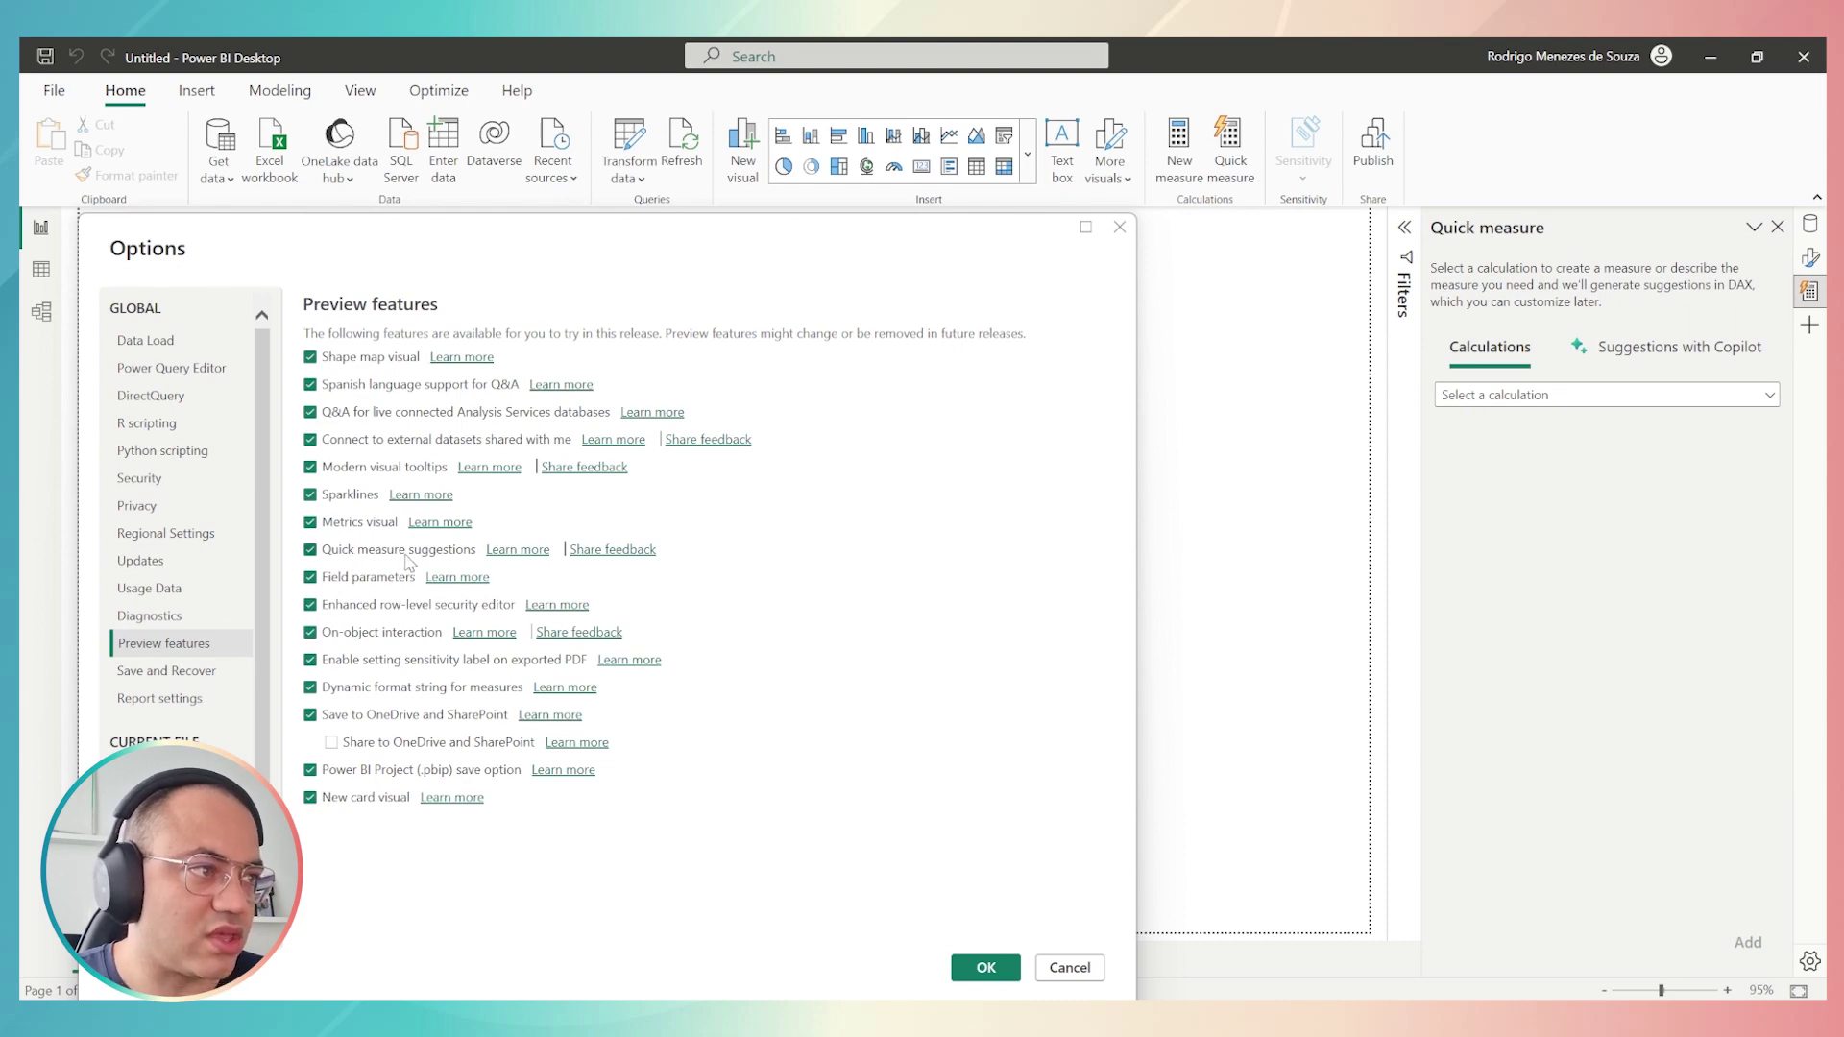
left_click_drag(584, 255, 903, 169)
left_click(1308, 886)
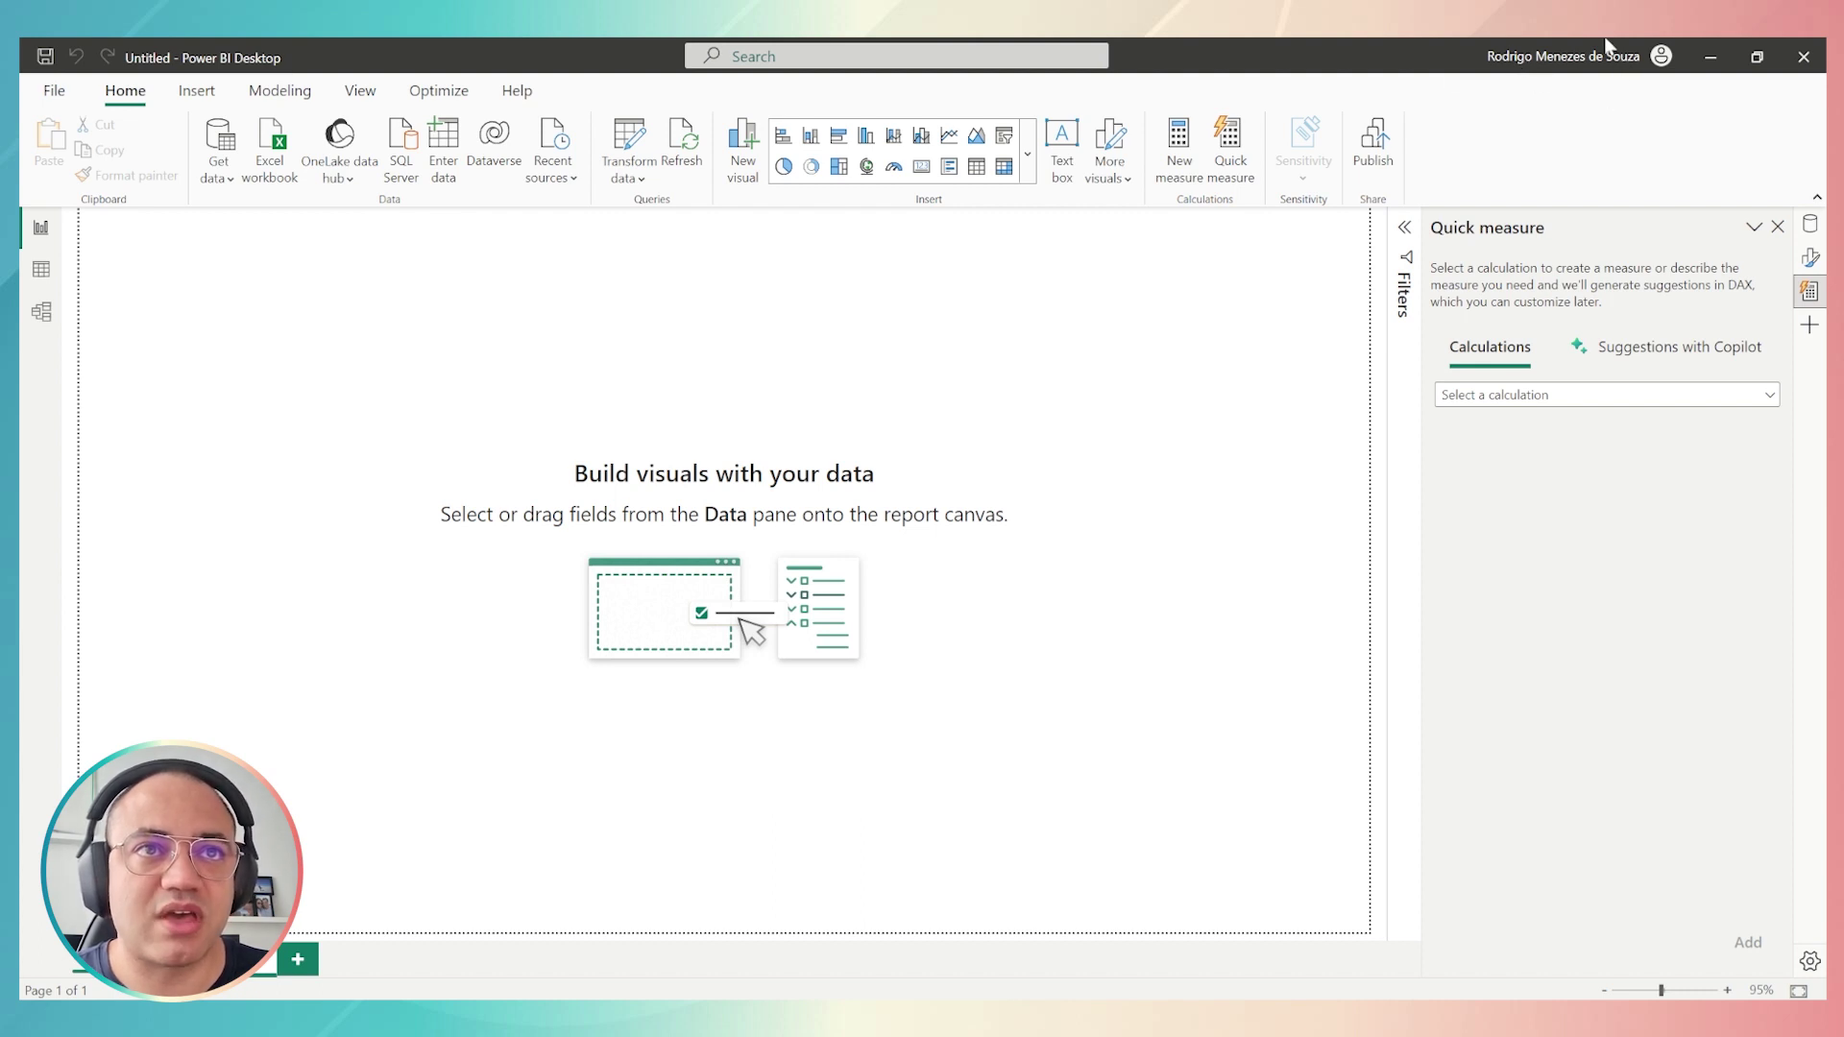
Open the Power BI service online from the account menu.
left_click(1639, 60)
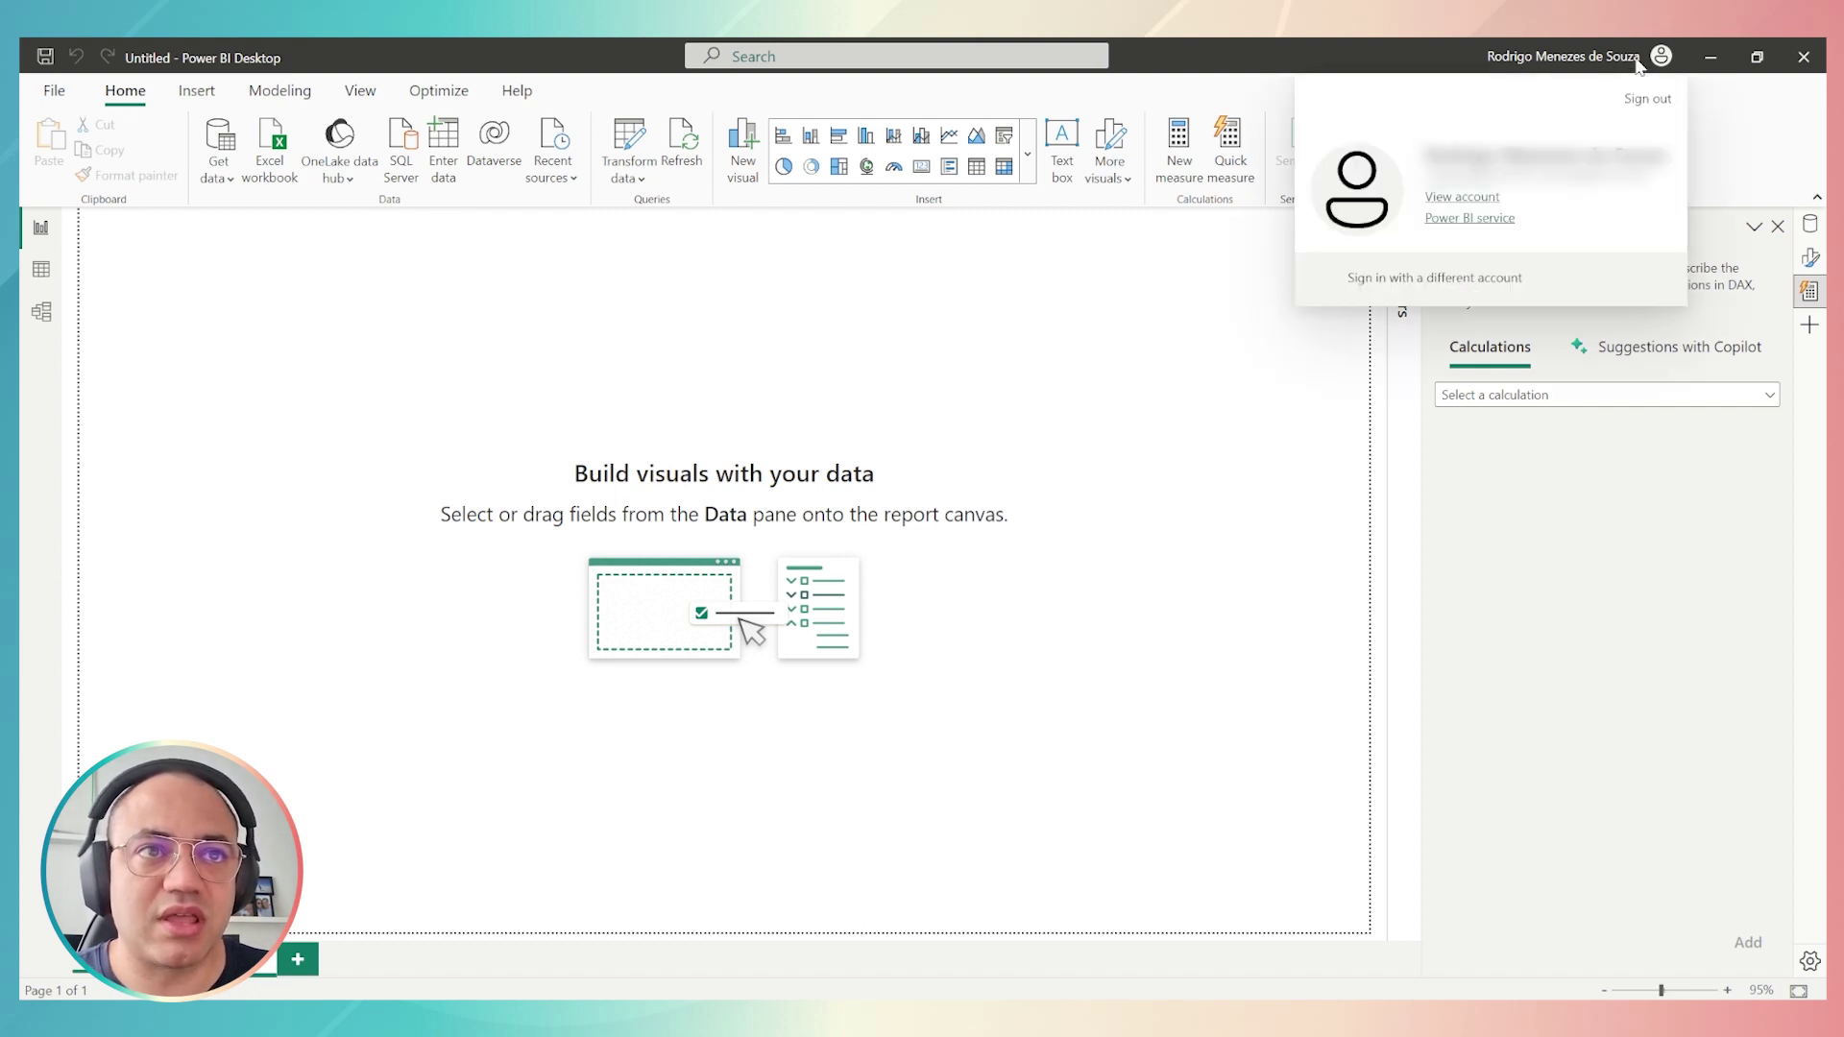
left_click(1470, 218)
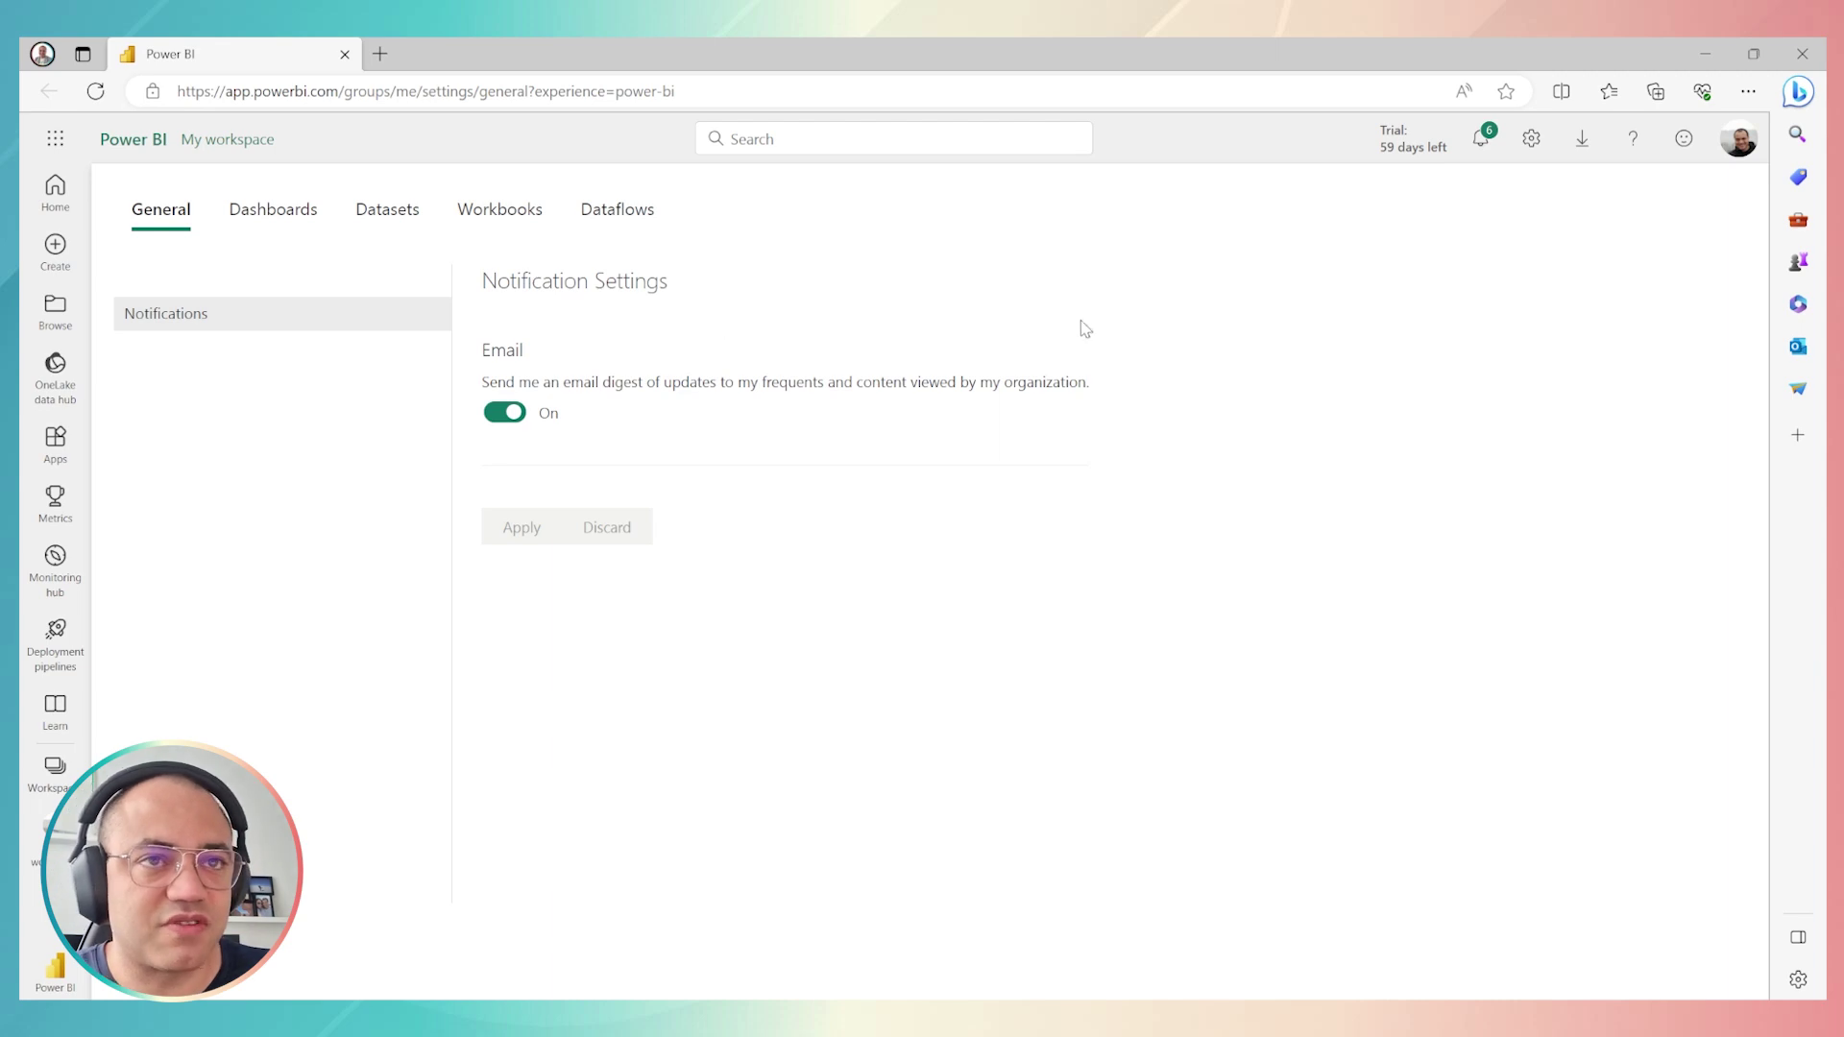
Go to the Admin portal from the Settings gear.
left_click(1530, 140)
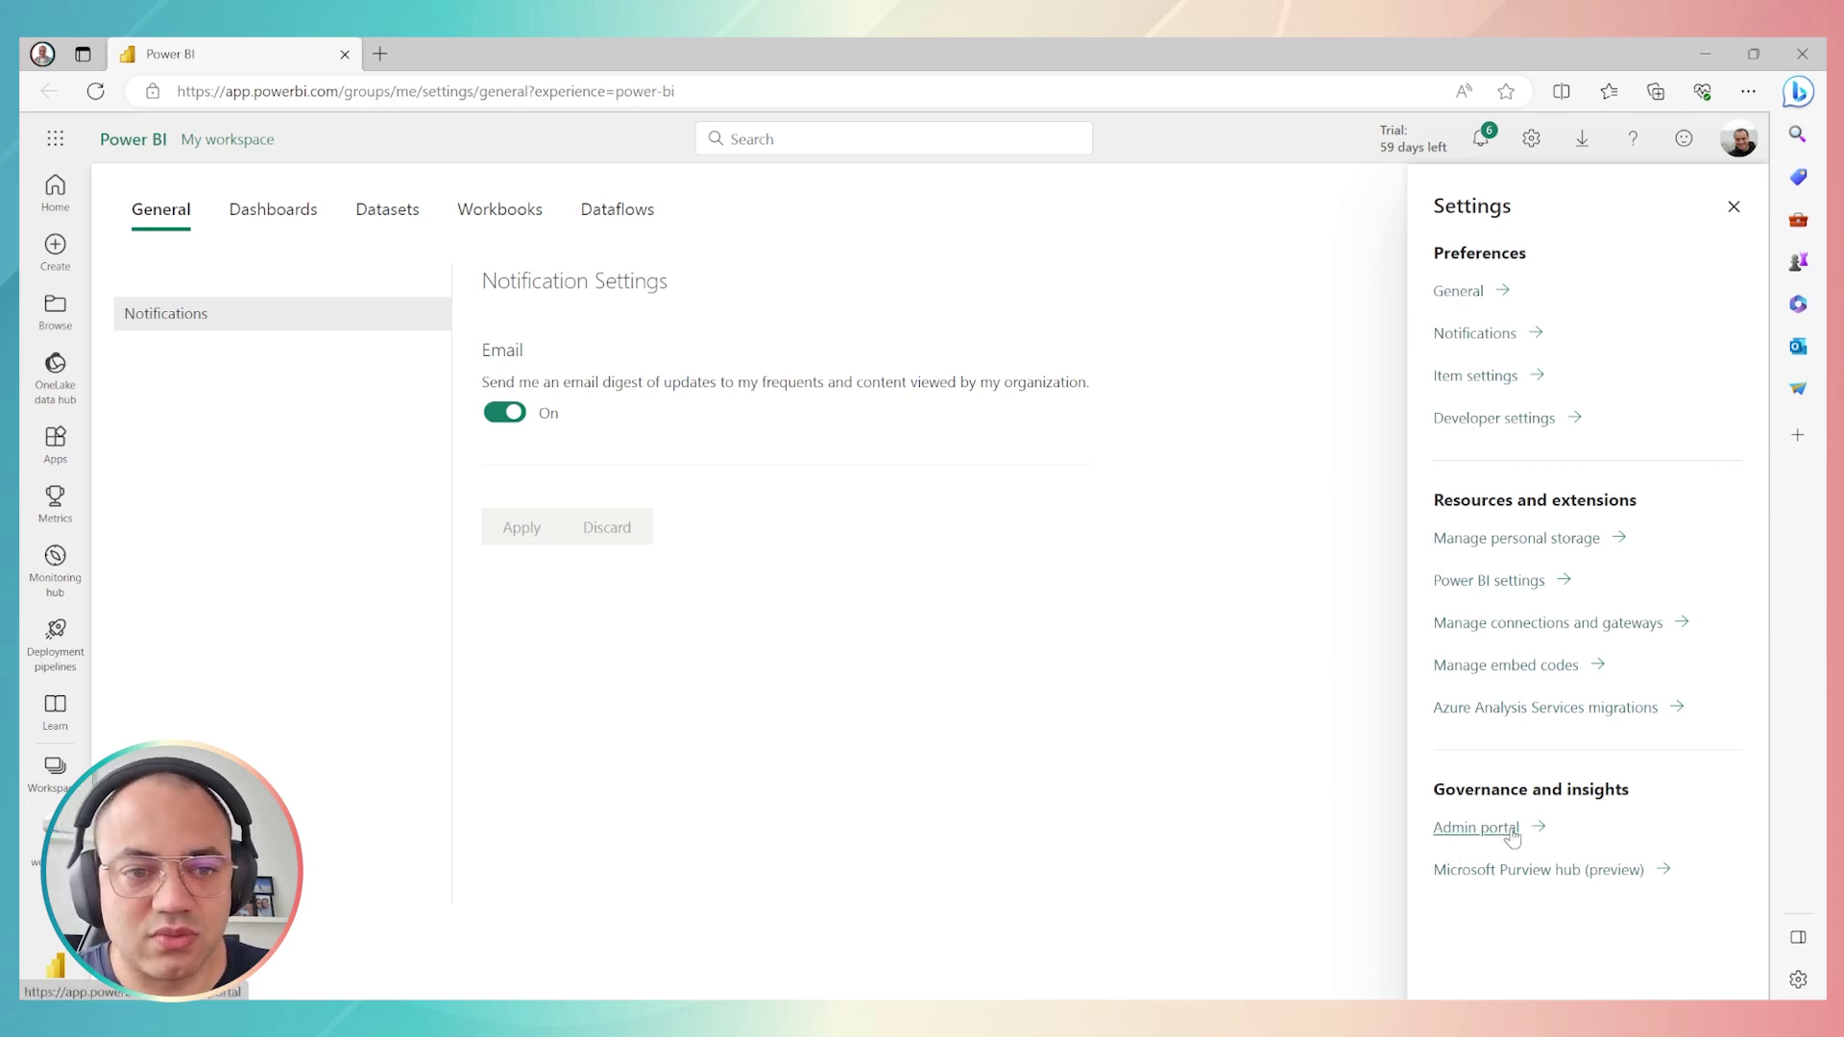
left_click(1485, 832)
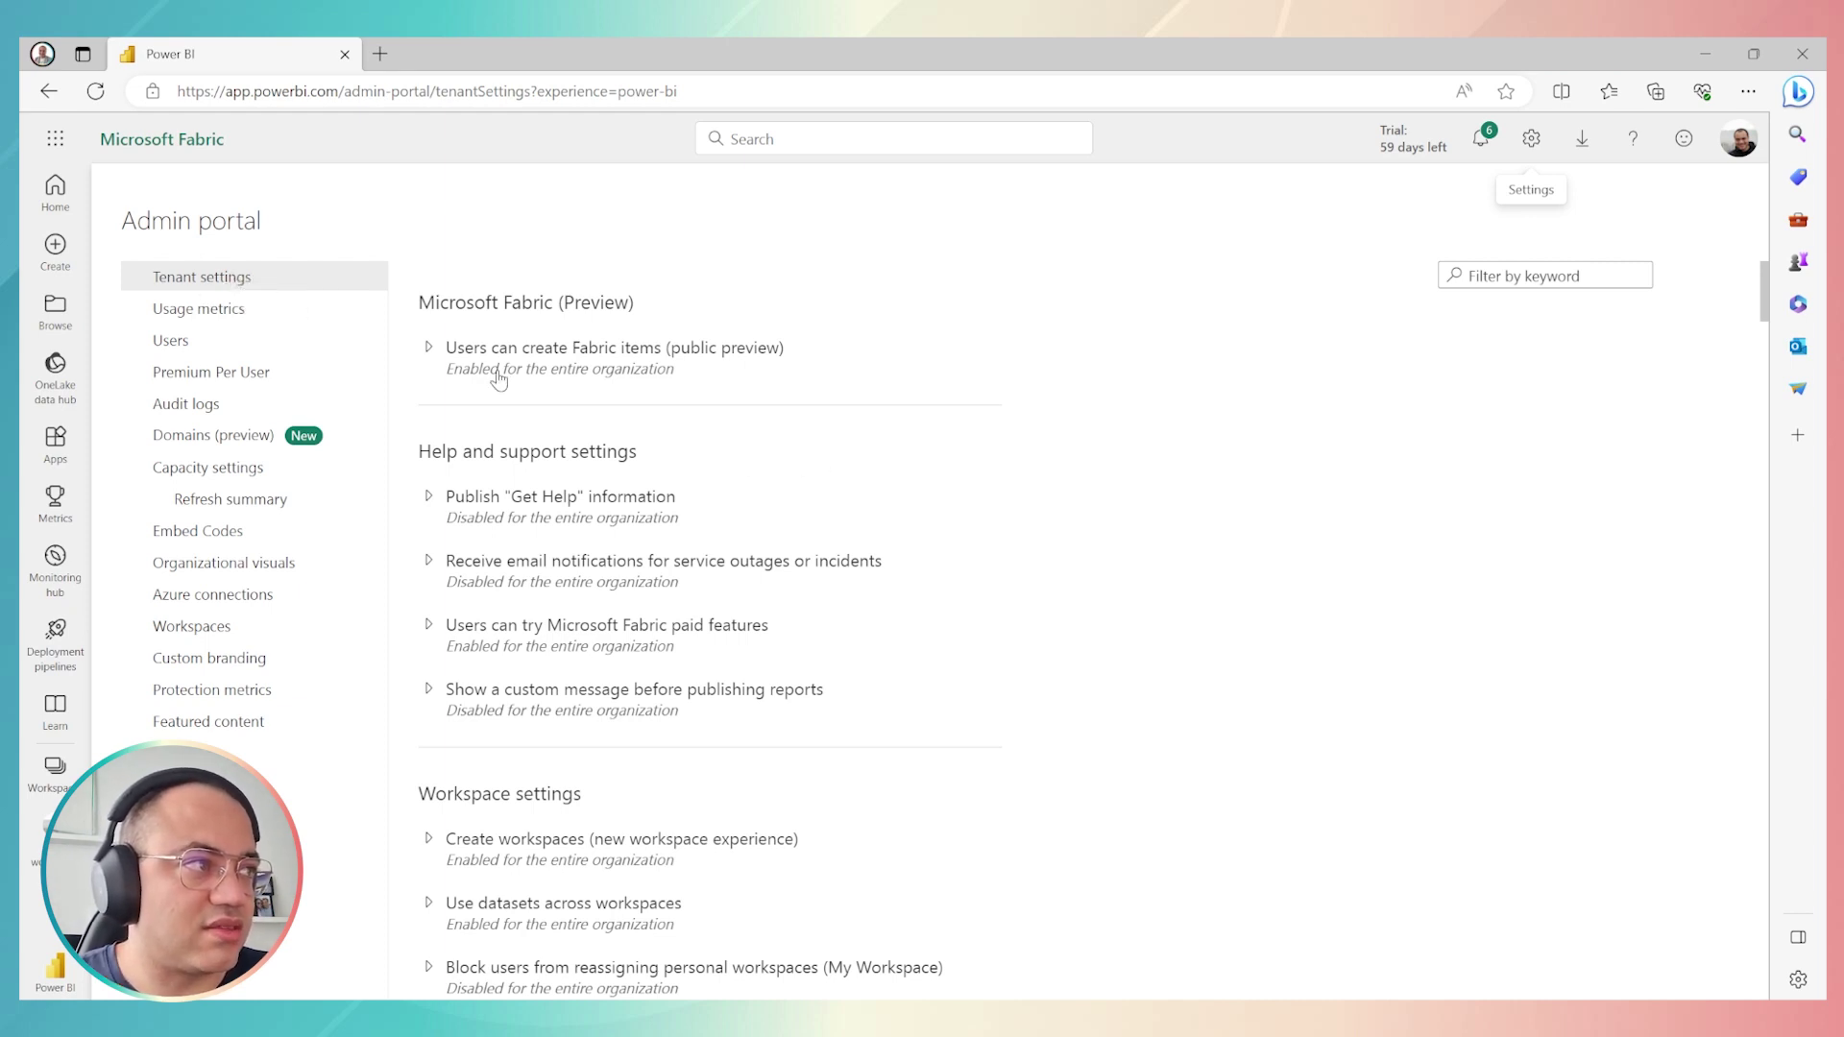
Disable the Q&A Review questions setting for the organization and apply it.
scroll(951, 389, "down", 9)
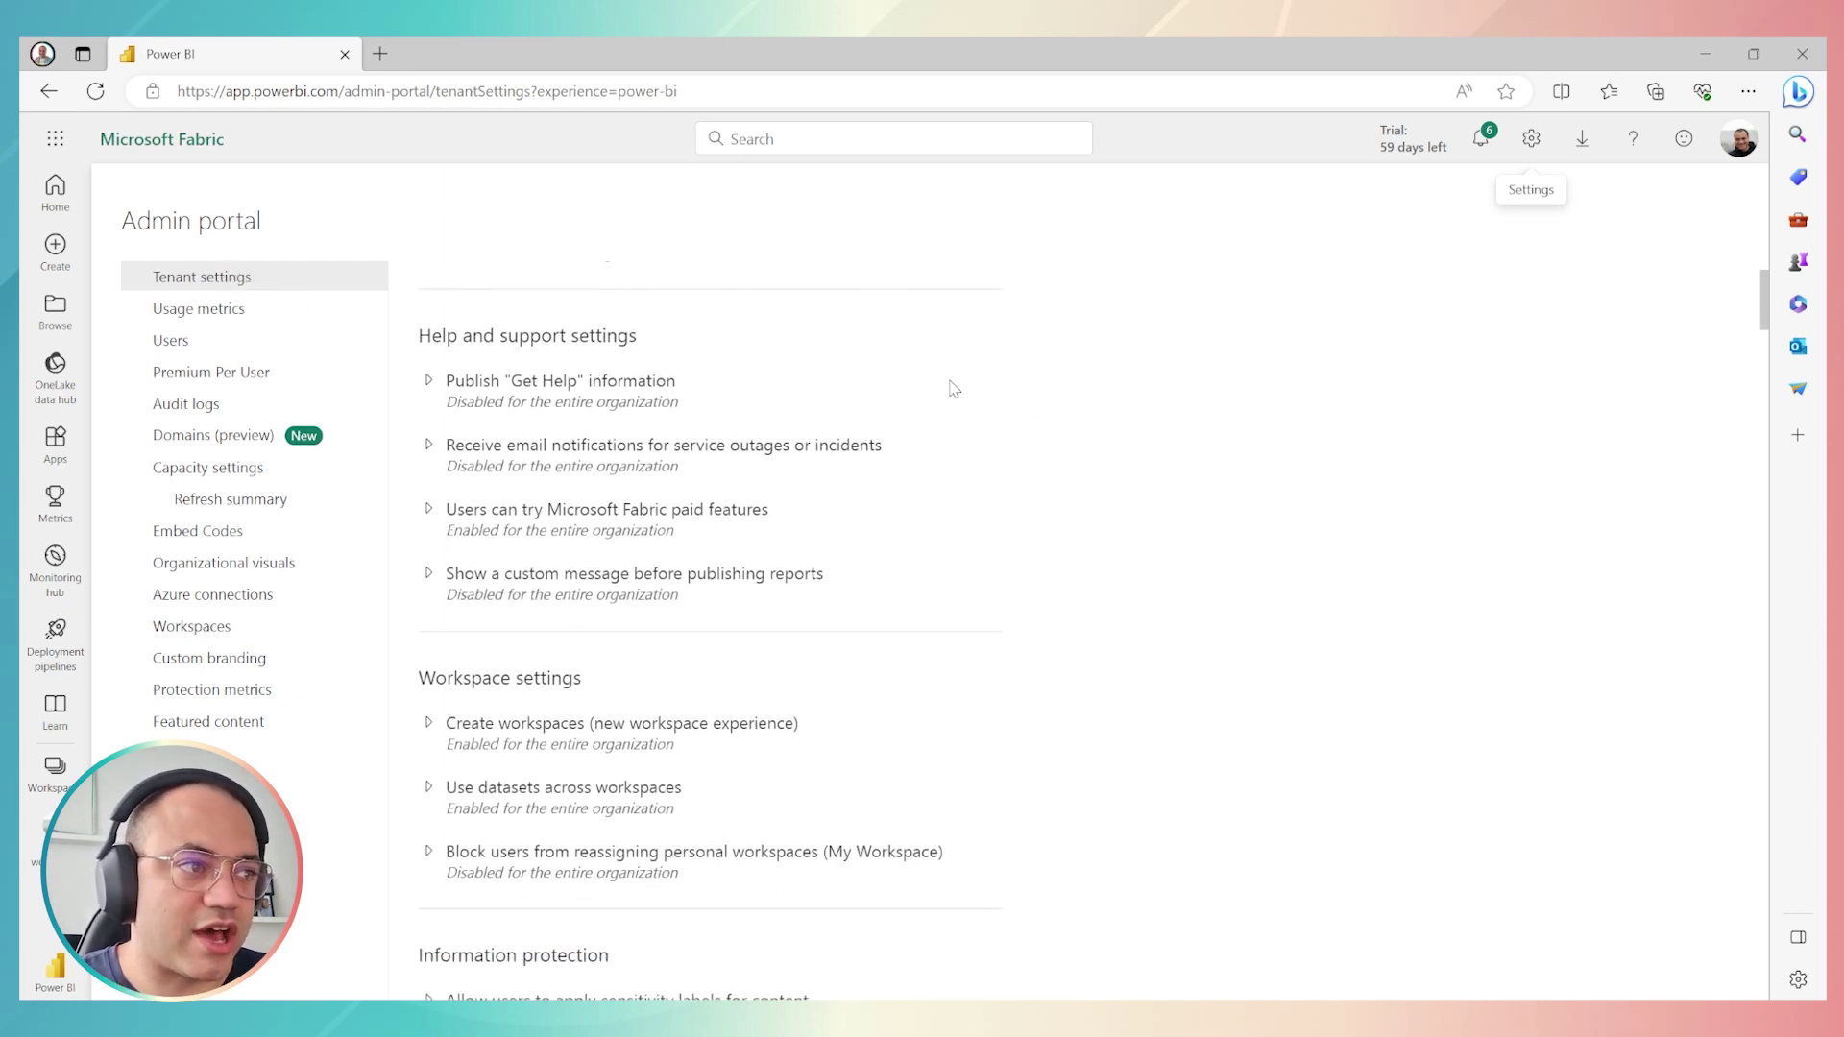
scroll(900, 413, "down", 12)
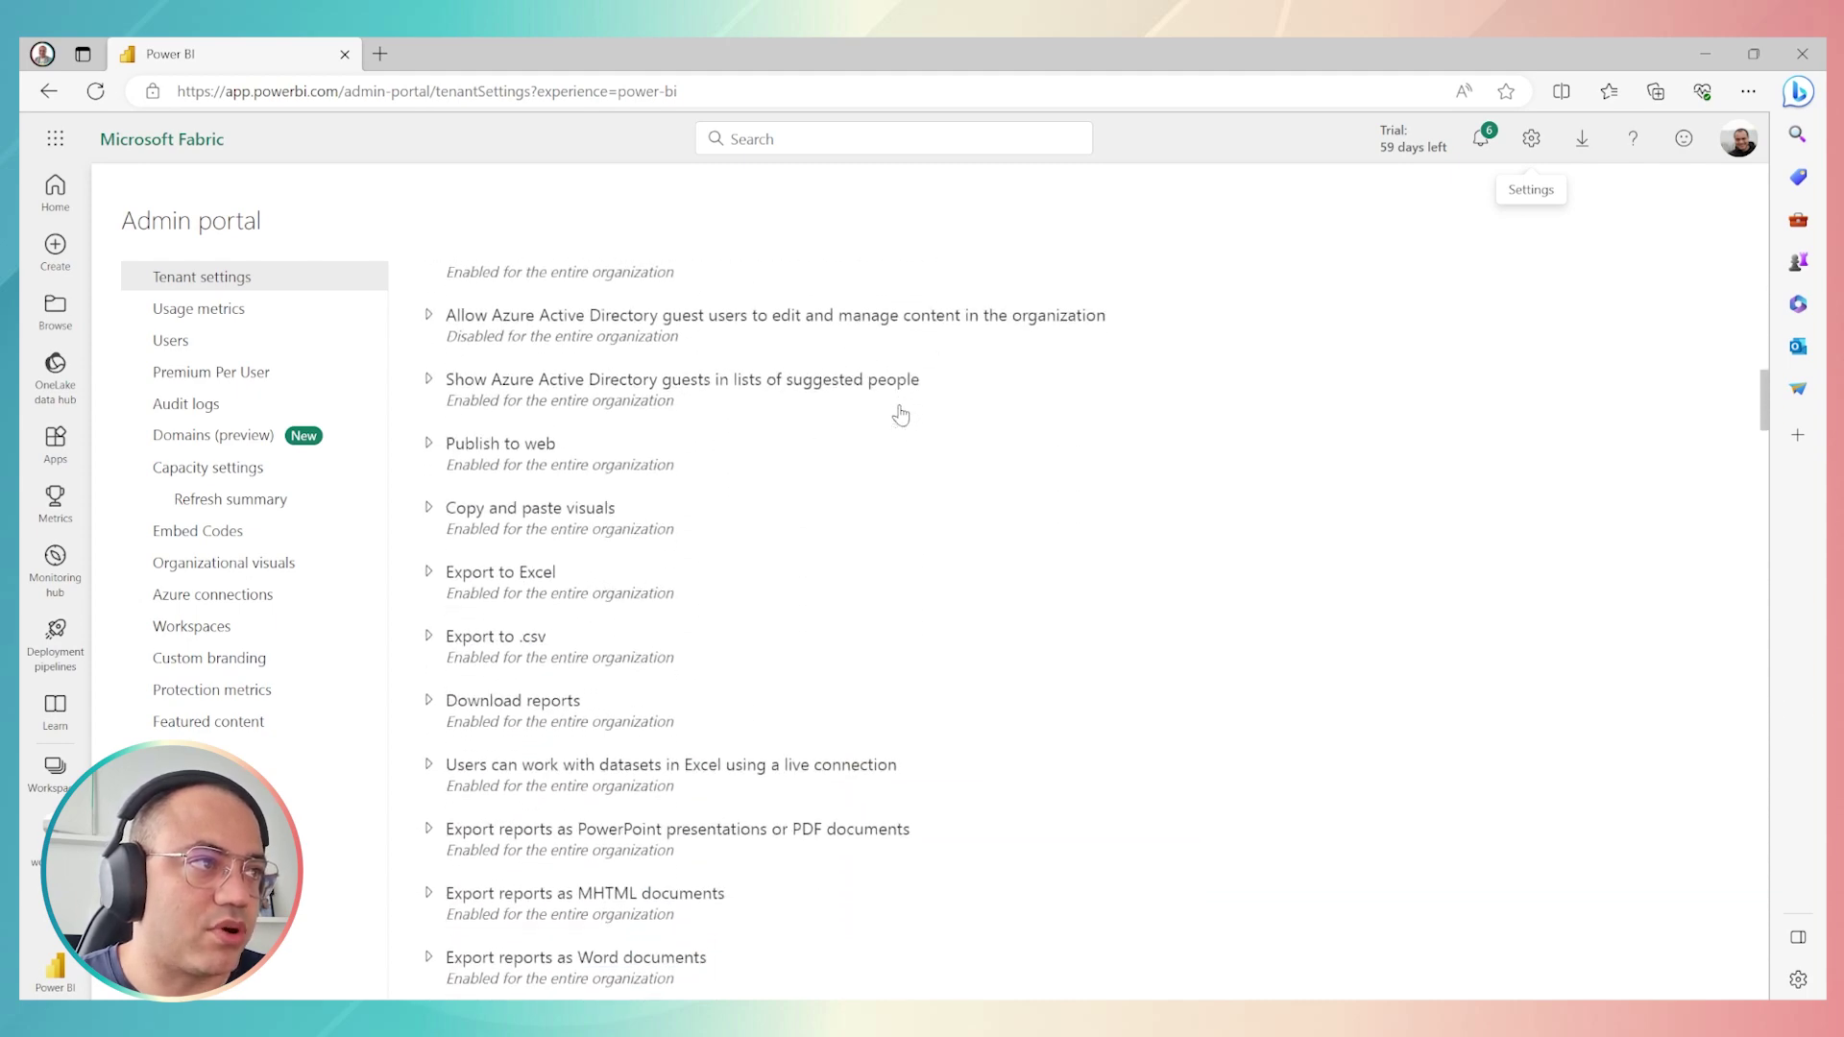
scroll(899, 413, "down", 12)
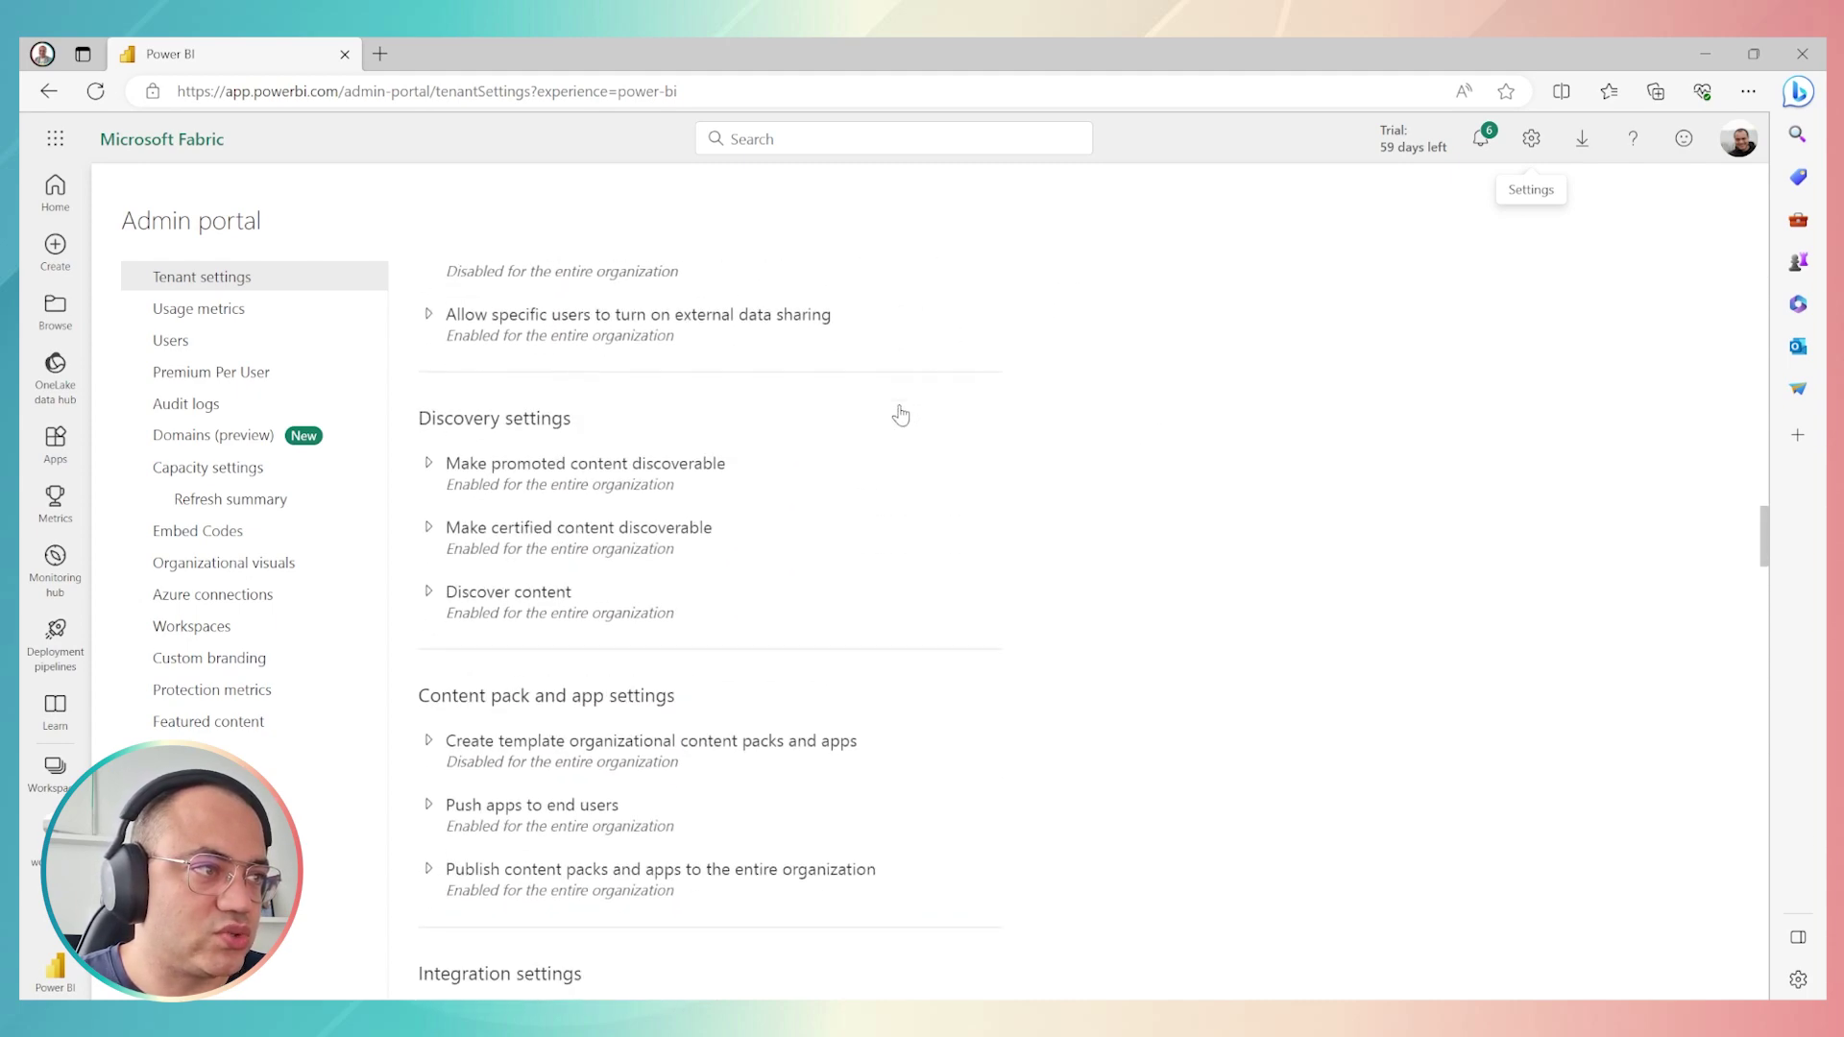
scroll(904, 414, "down", 10)
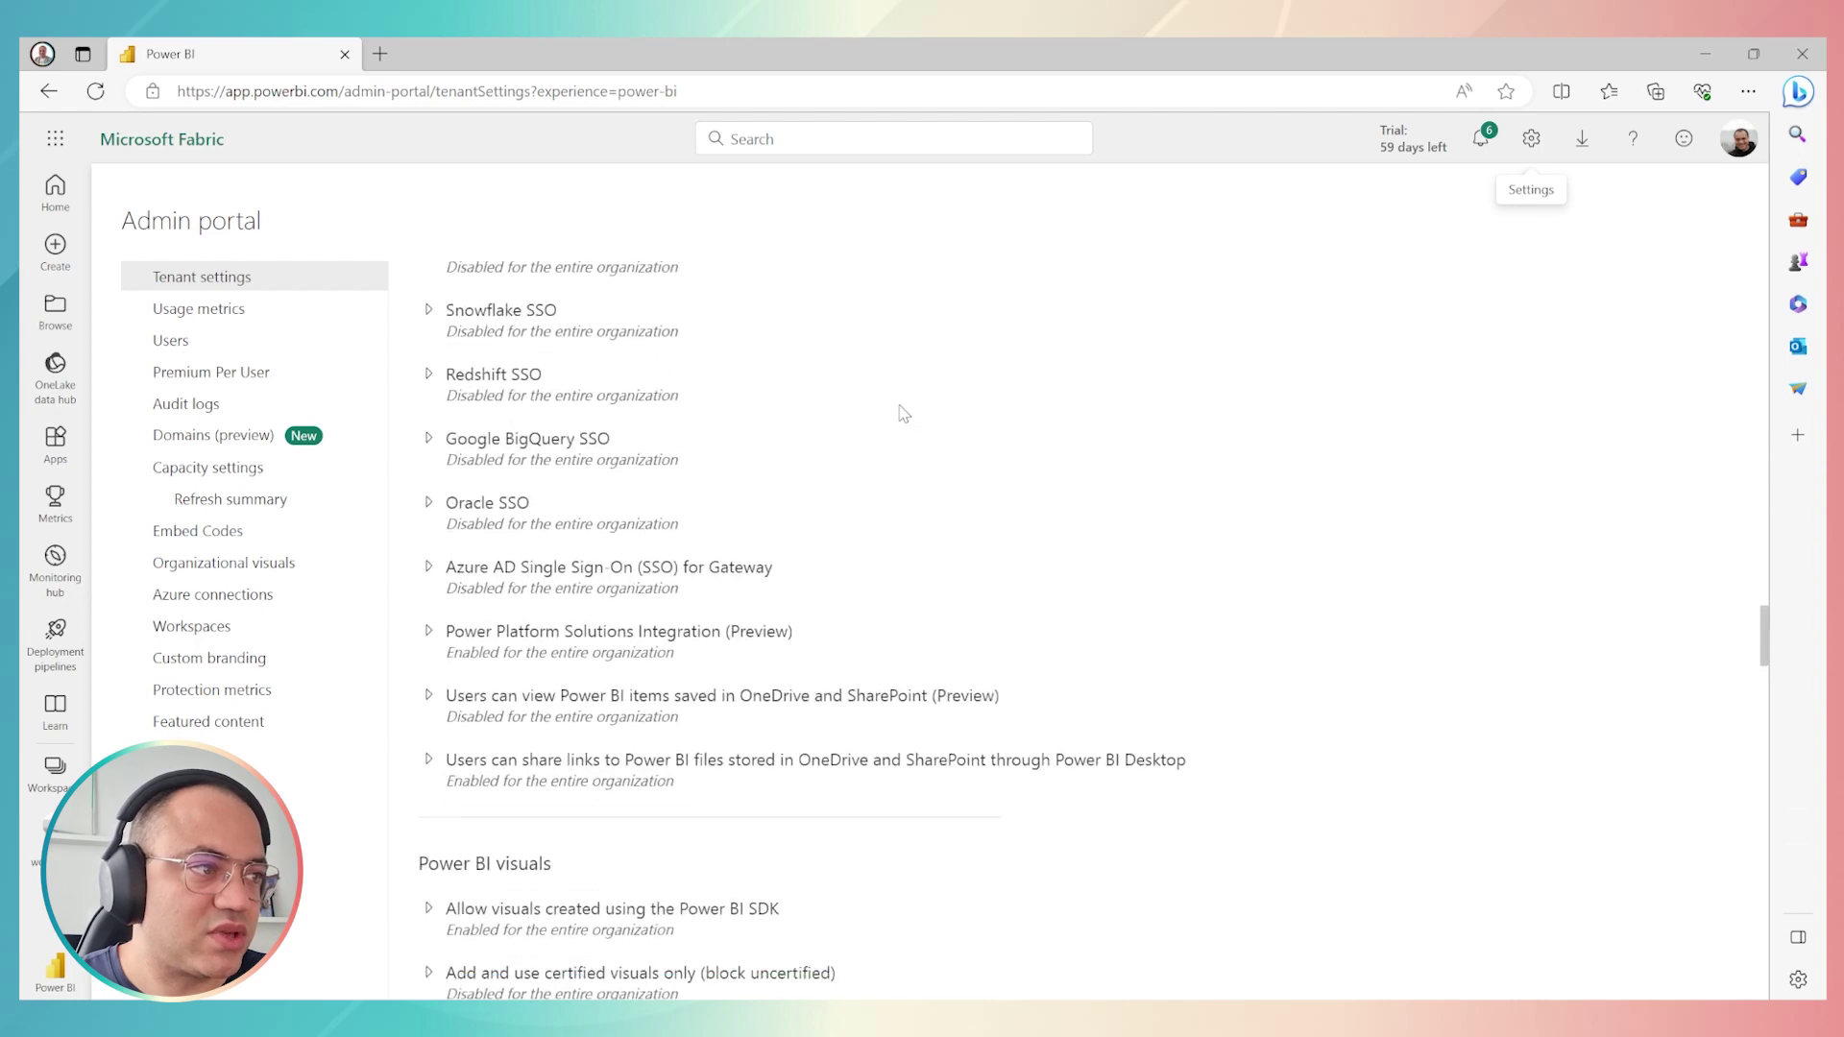
scroll(904, 414, "down", 10)
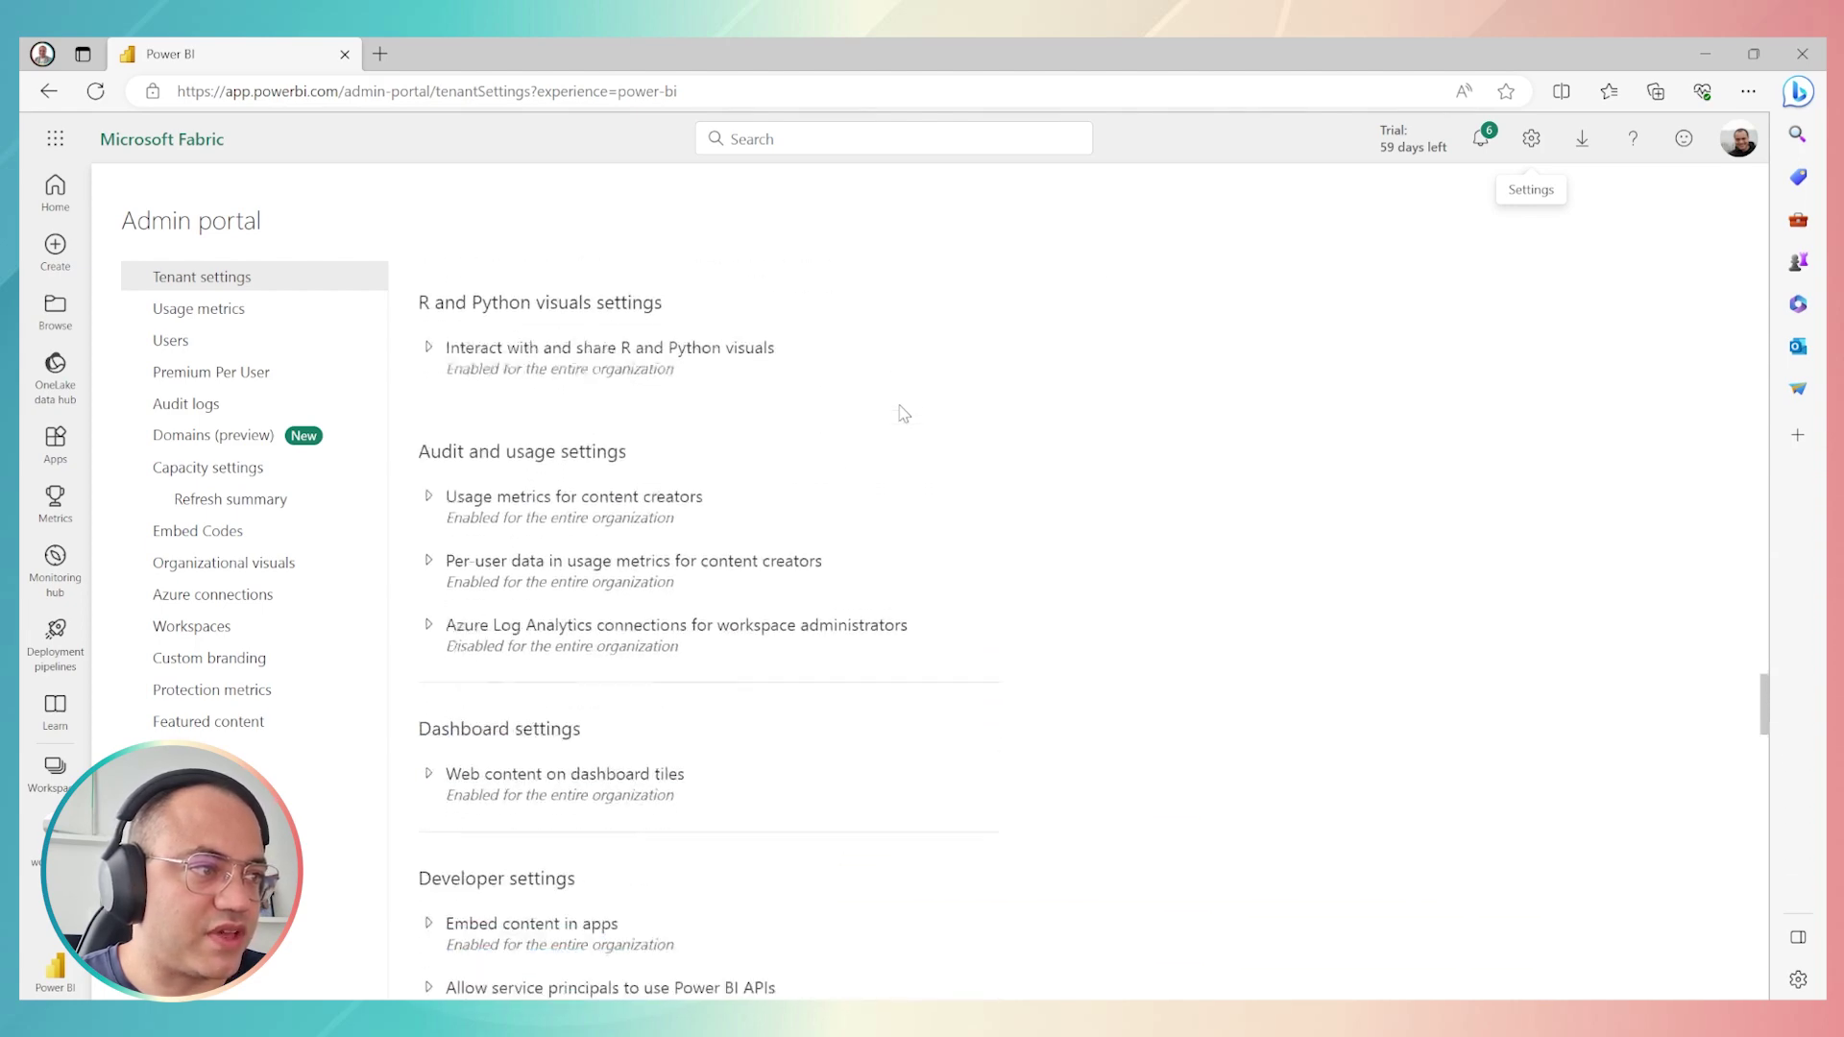
scroll(904, 414, "down", 10)
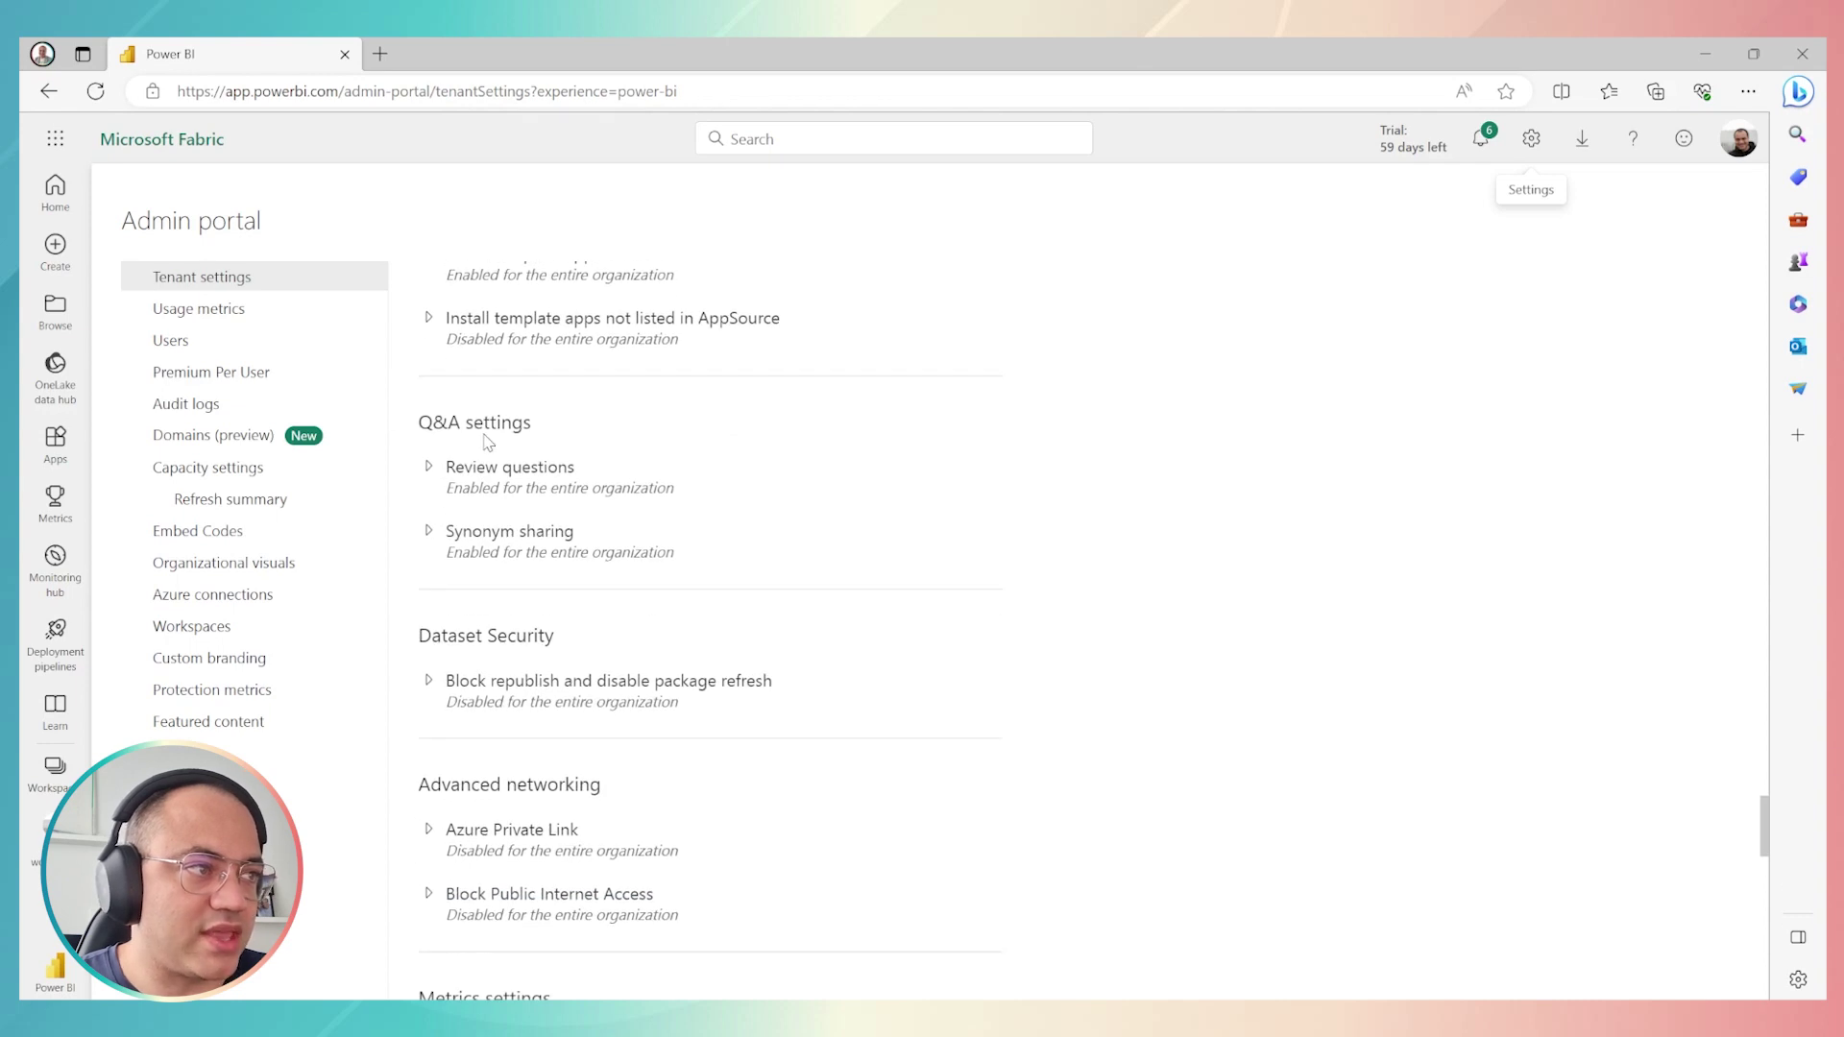
left_click(429, 468)
left_click(458, 563)
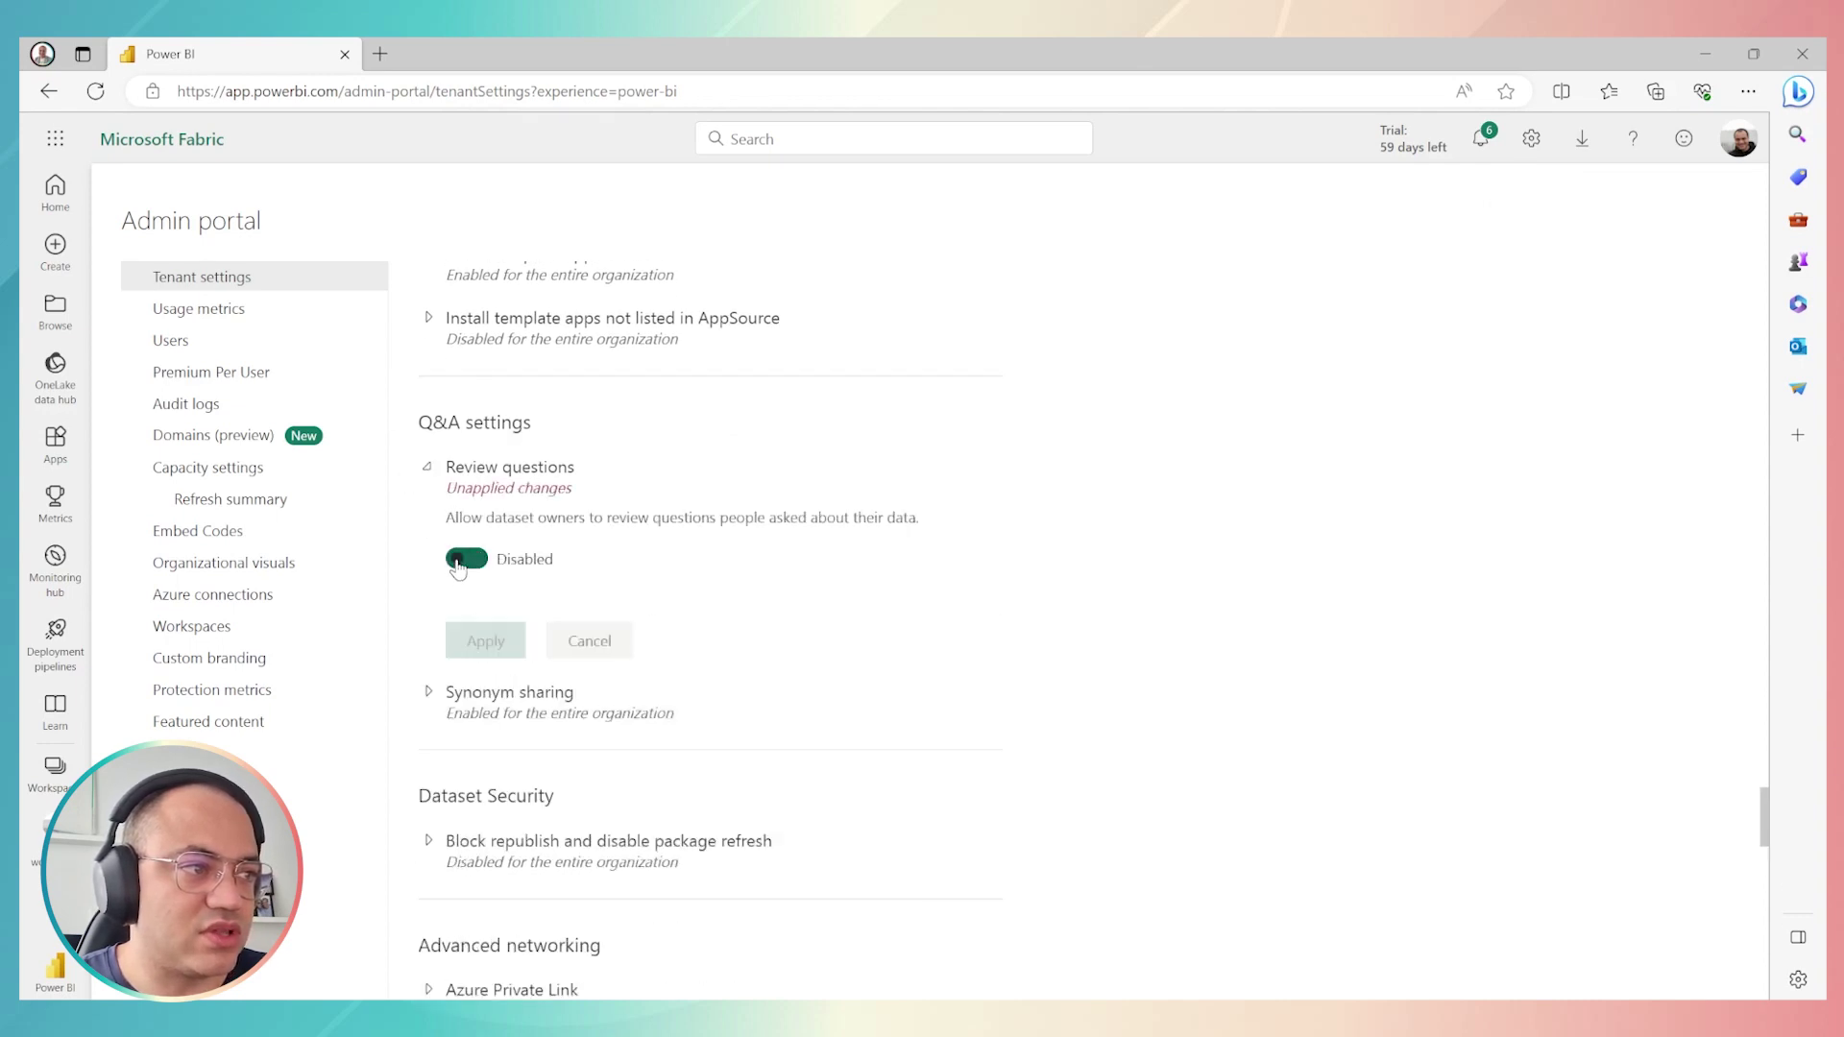
left_click(485, 640)
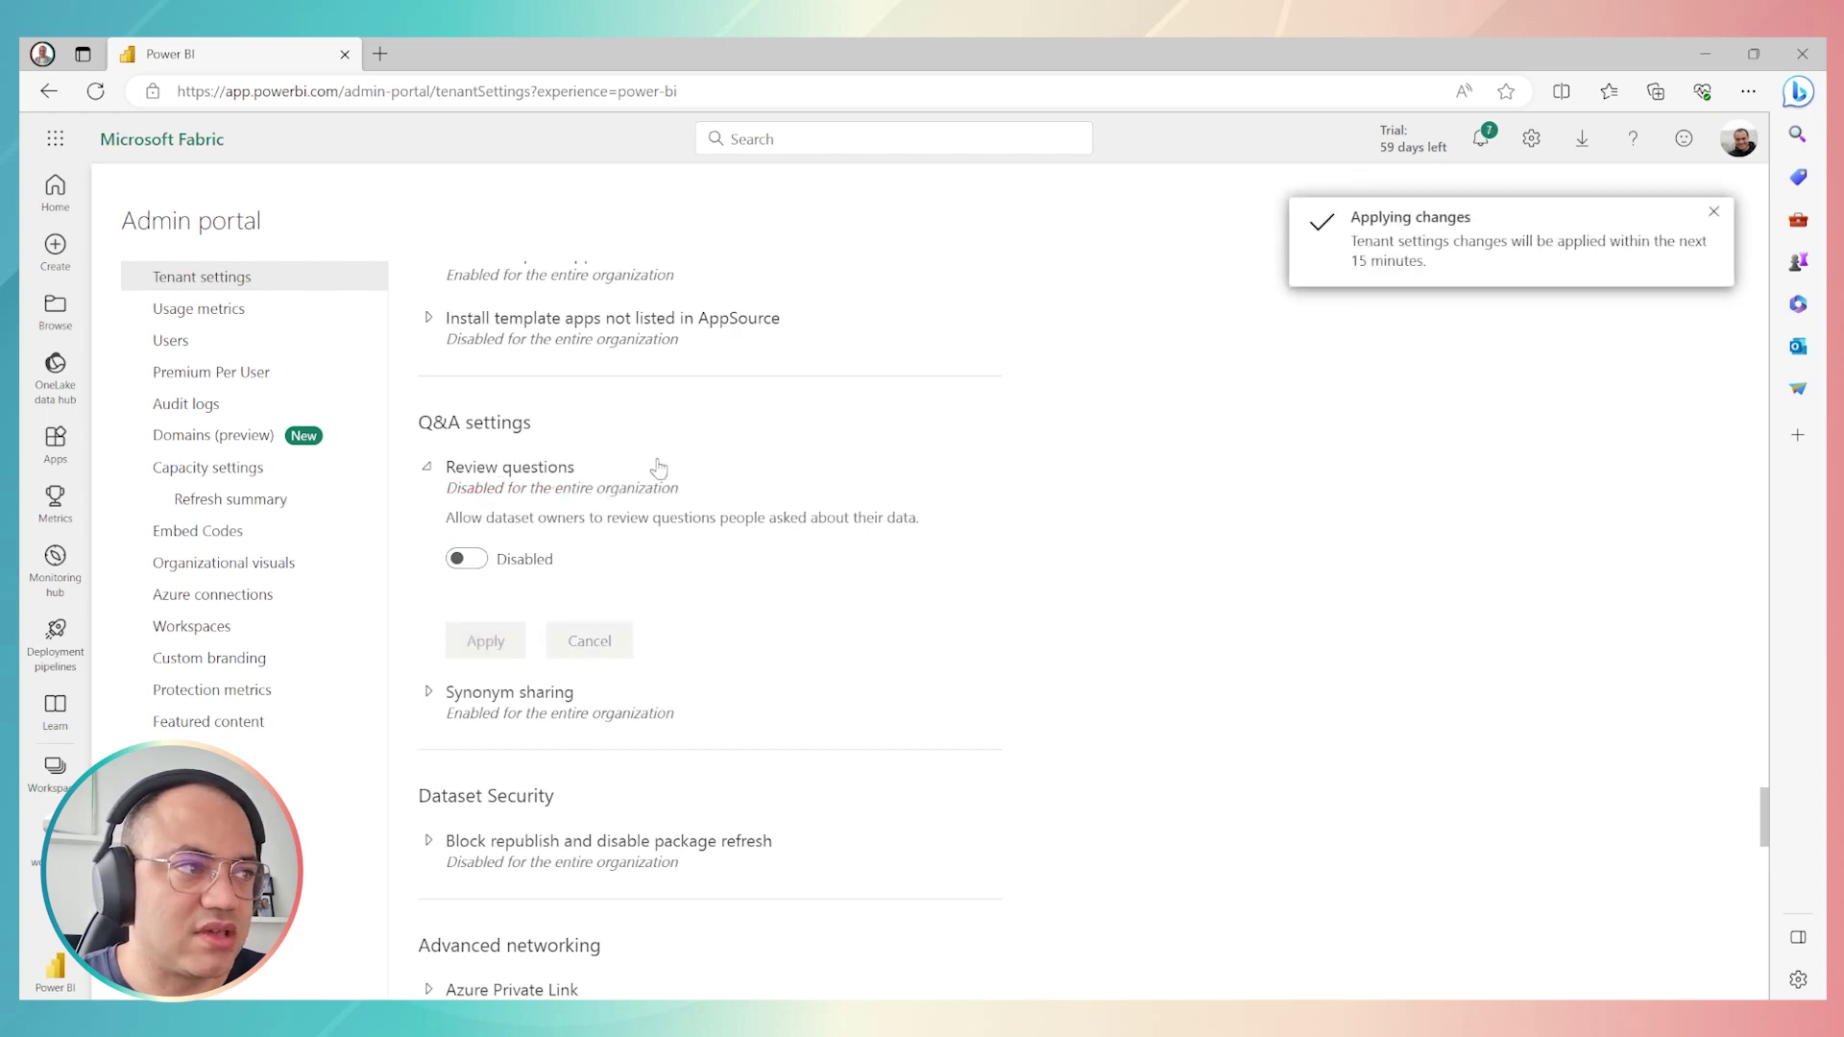
Disable Q&A Synonym sharing and apply the change.
scroll(611, 514, "down", 2)
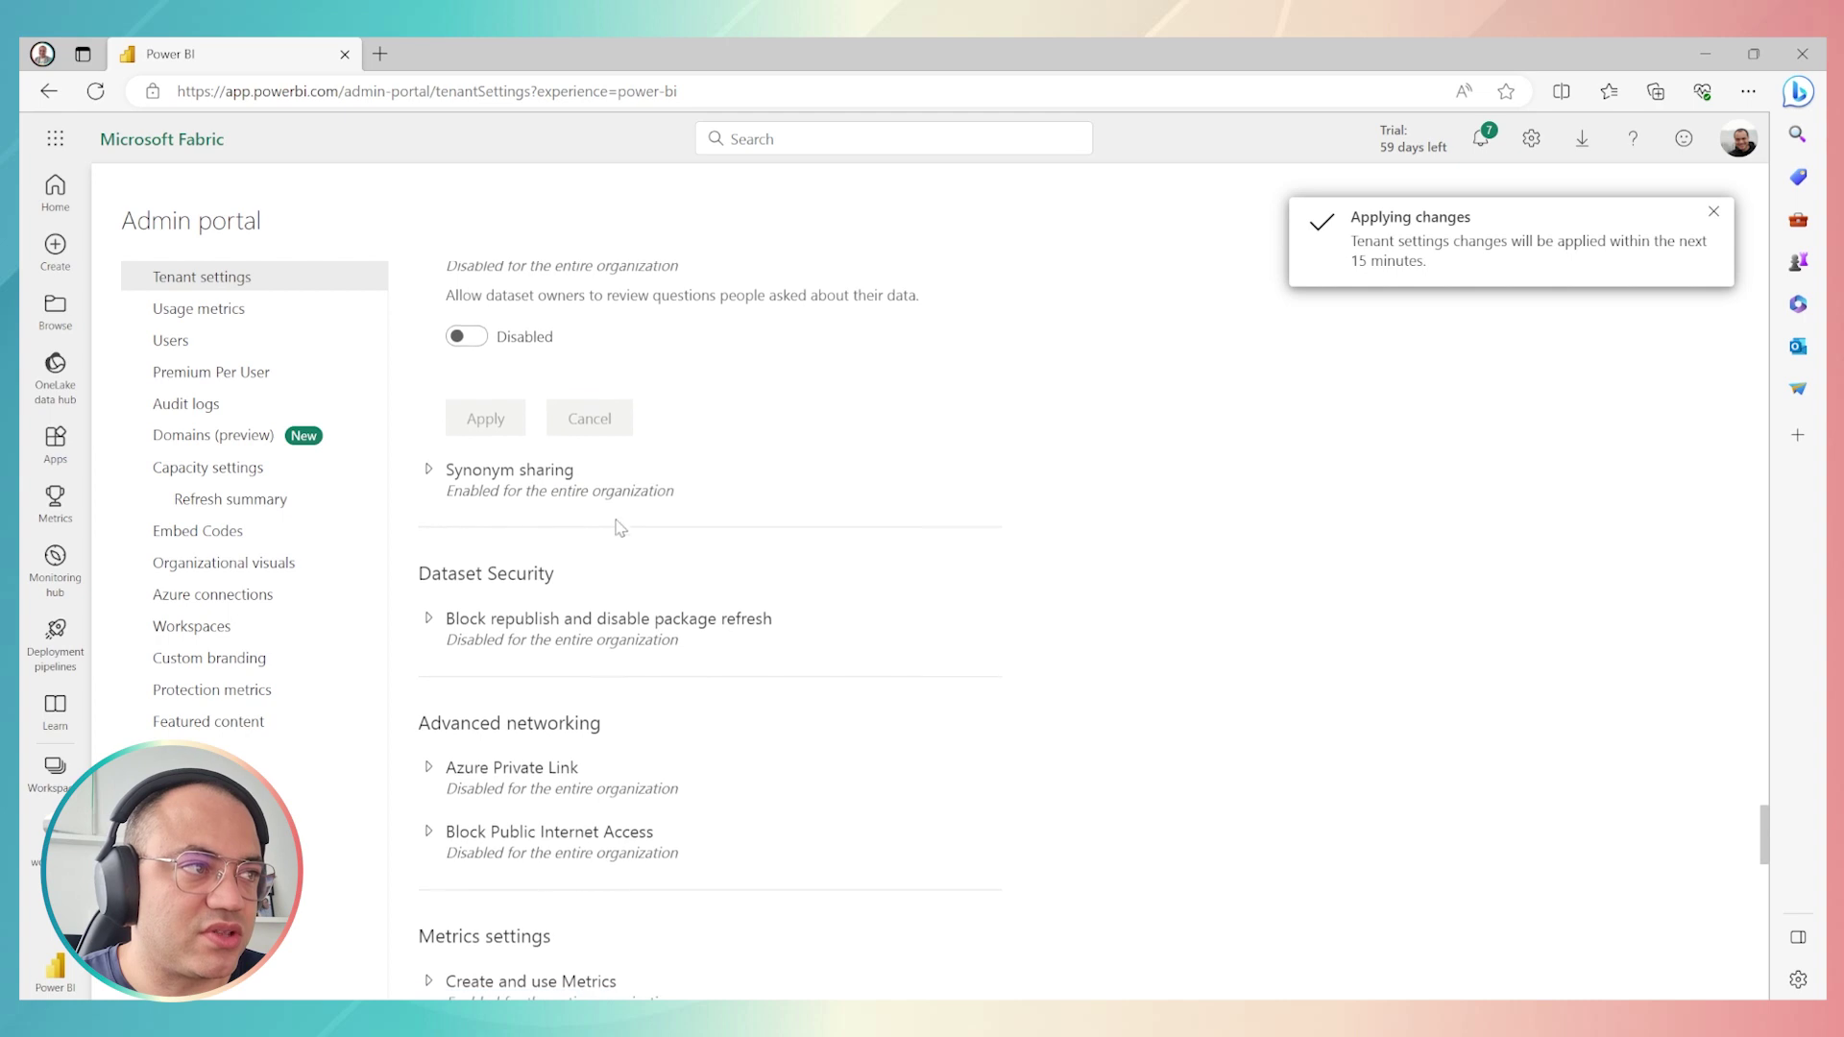
left_click(429, 469)
left_click(466, 560)
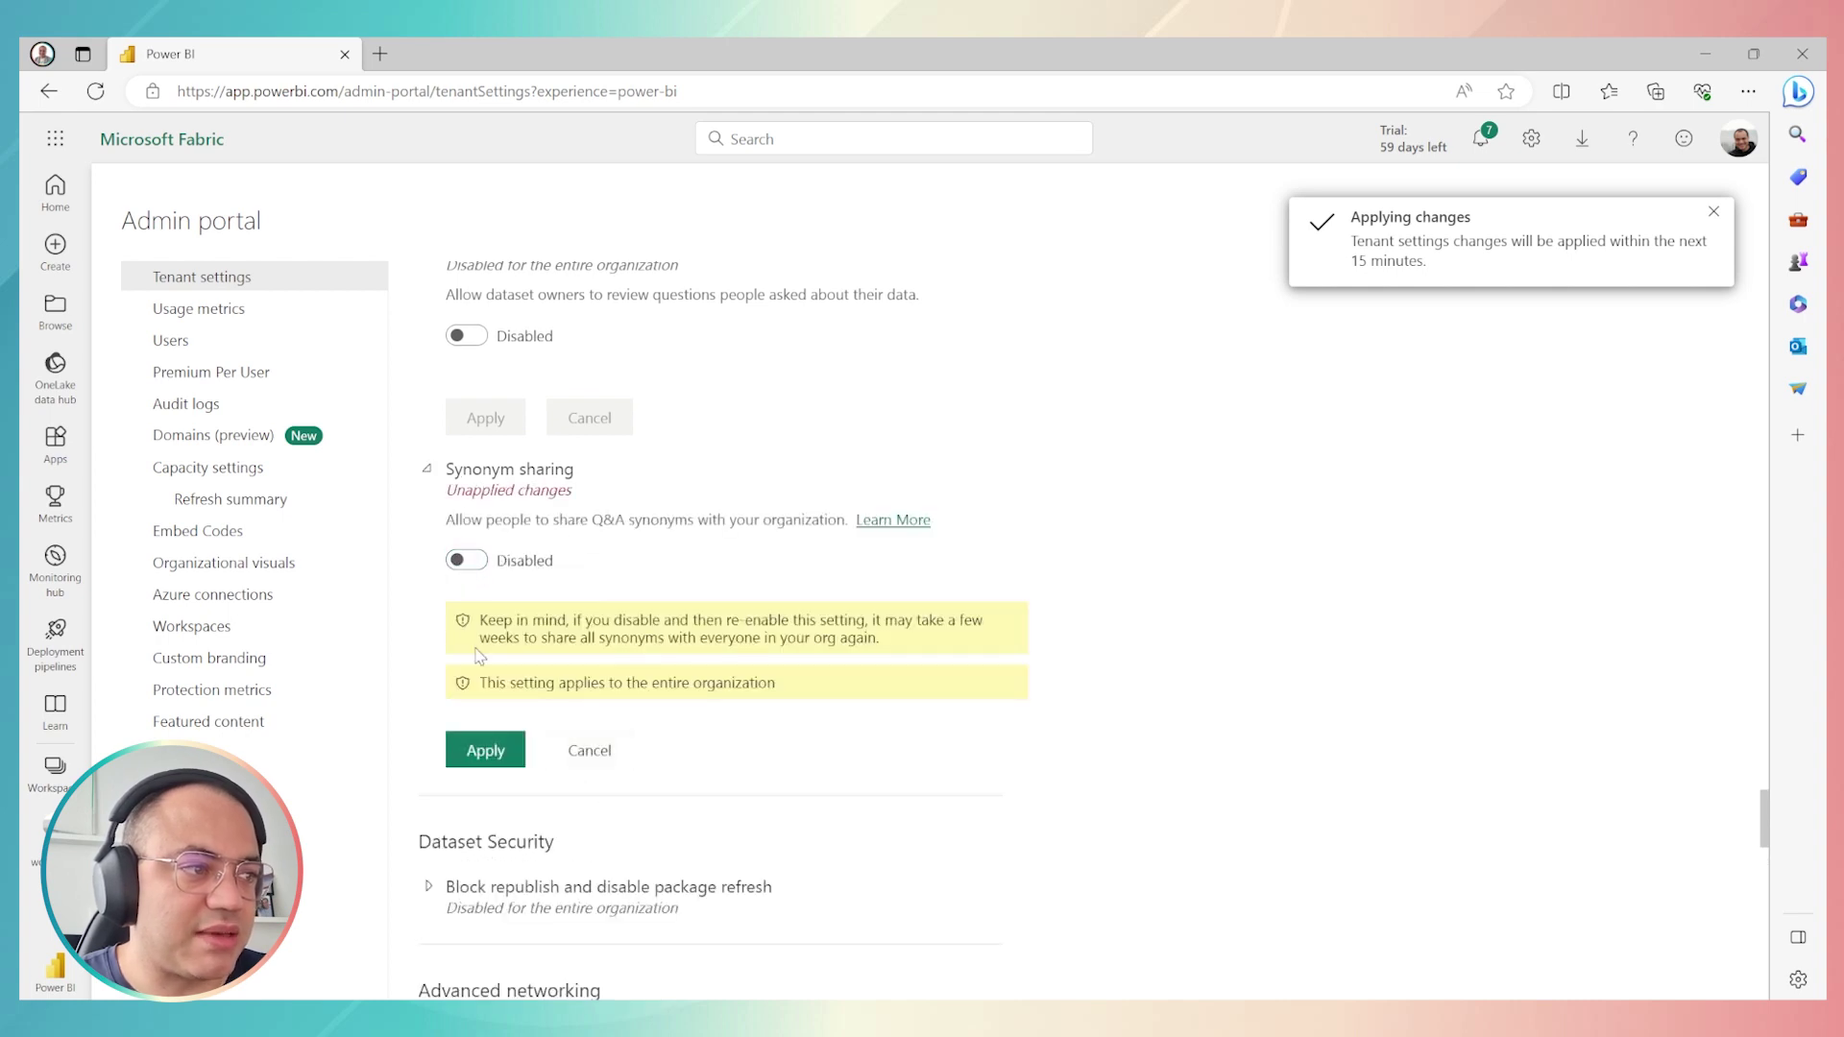
left_click(486, 750)
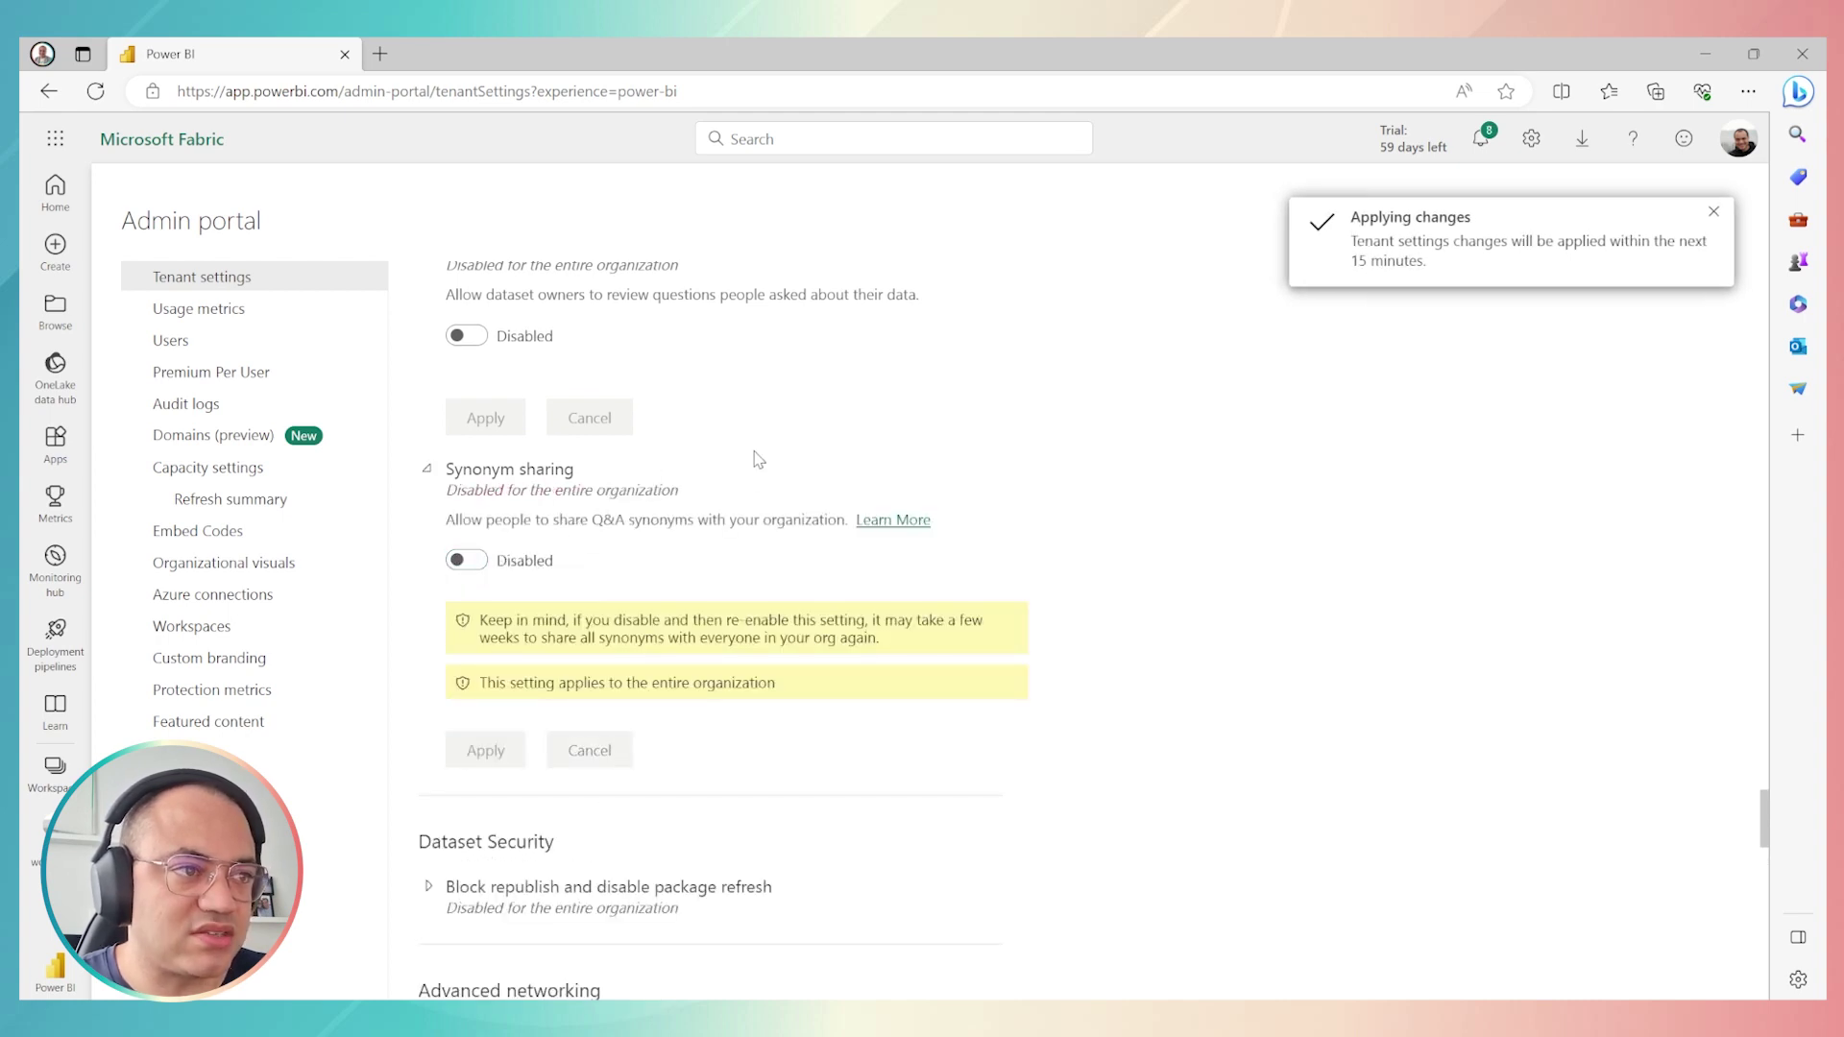
scroll(753, 457, "up", 3)
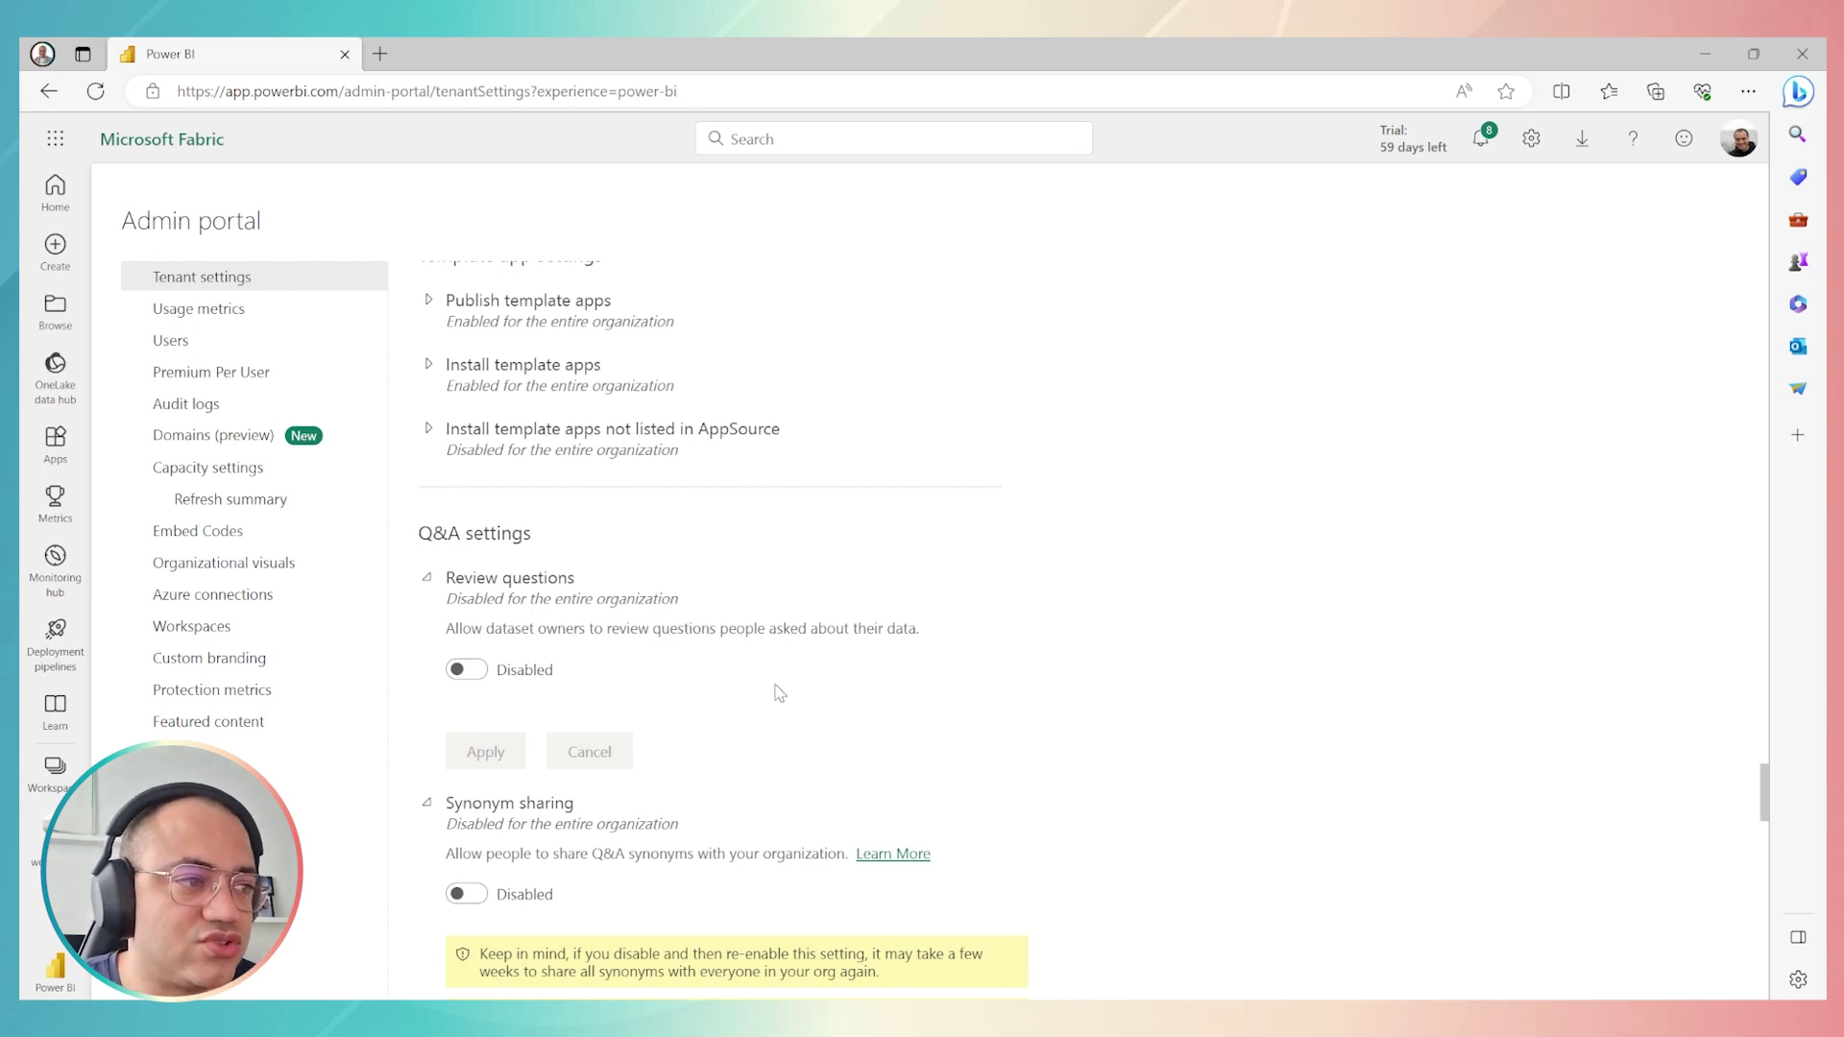
Turn on 'Allow quick measure suggestions (preview)' for the entire organization and apply.
scroll(753, 609, "down", 2)
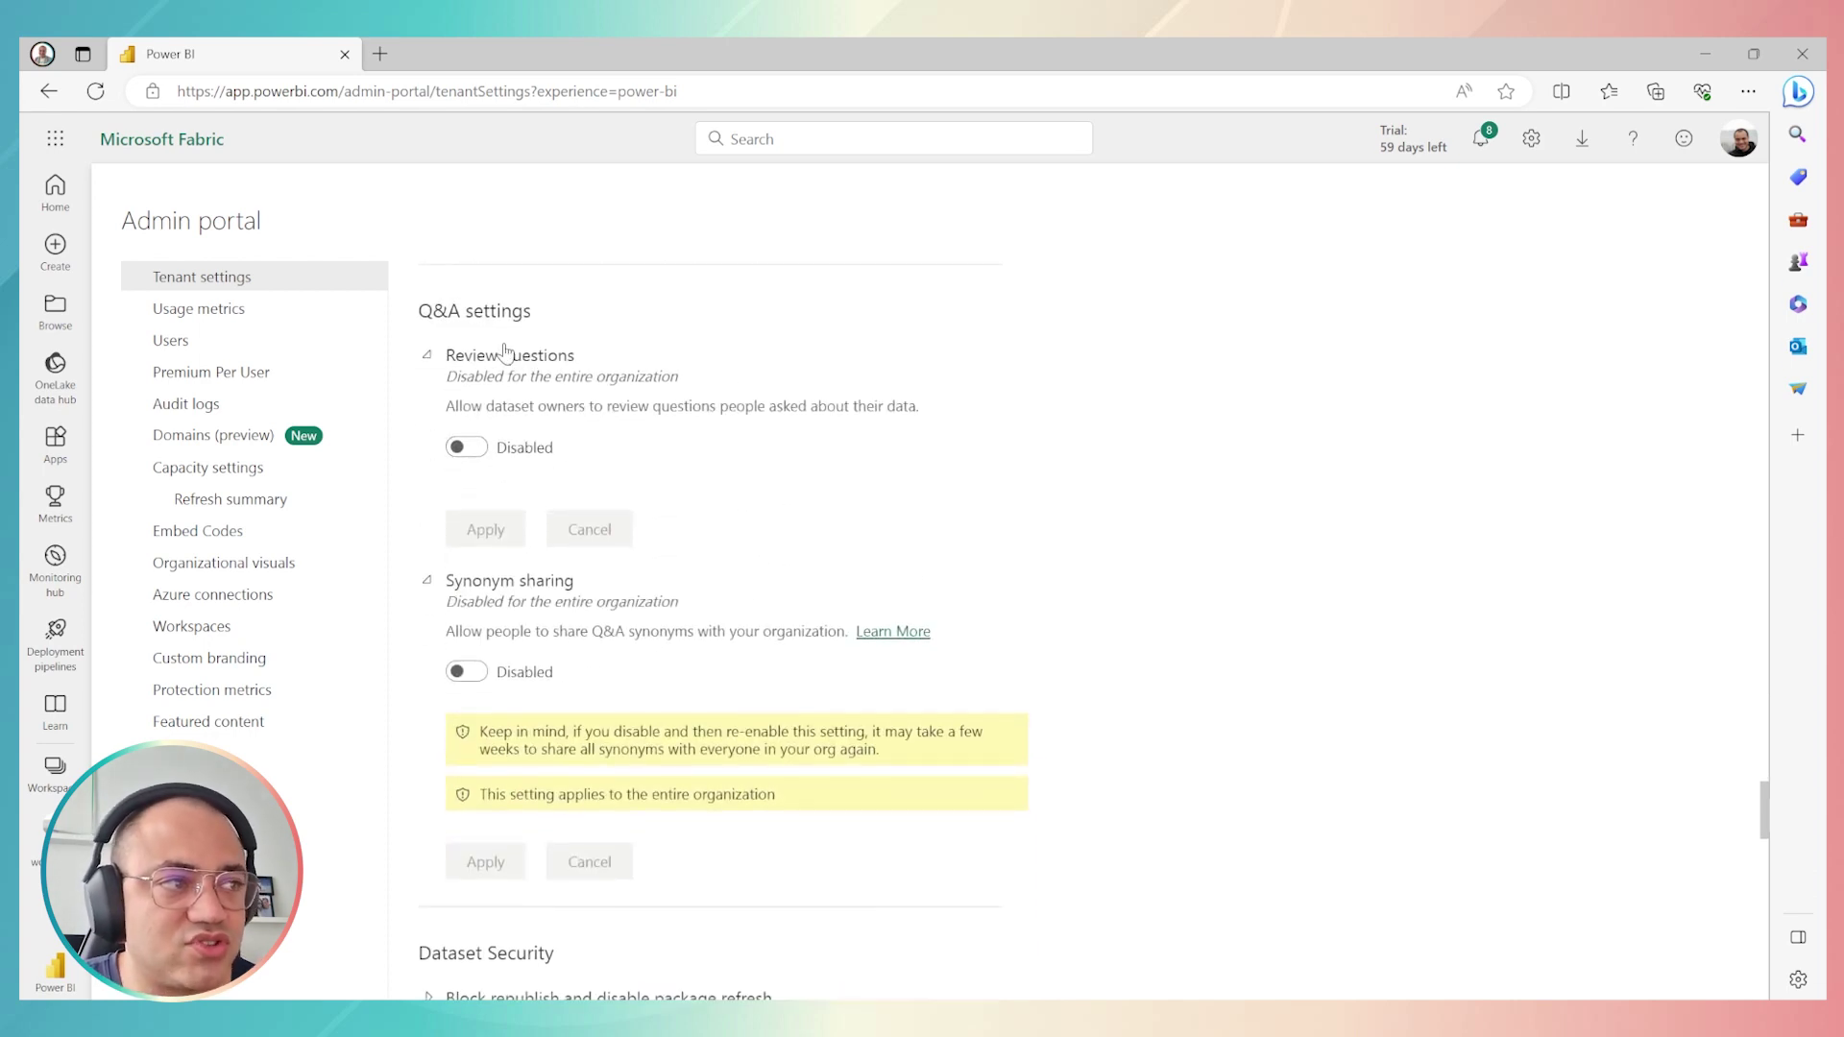
scroll(783, 479, "down", 8)
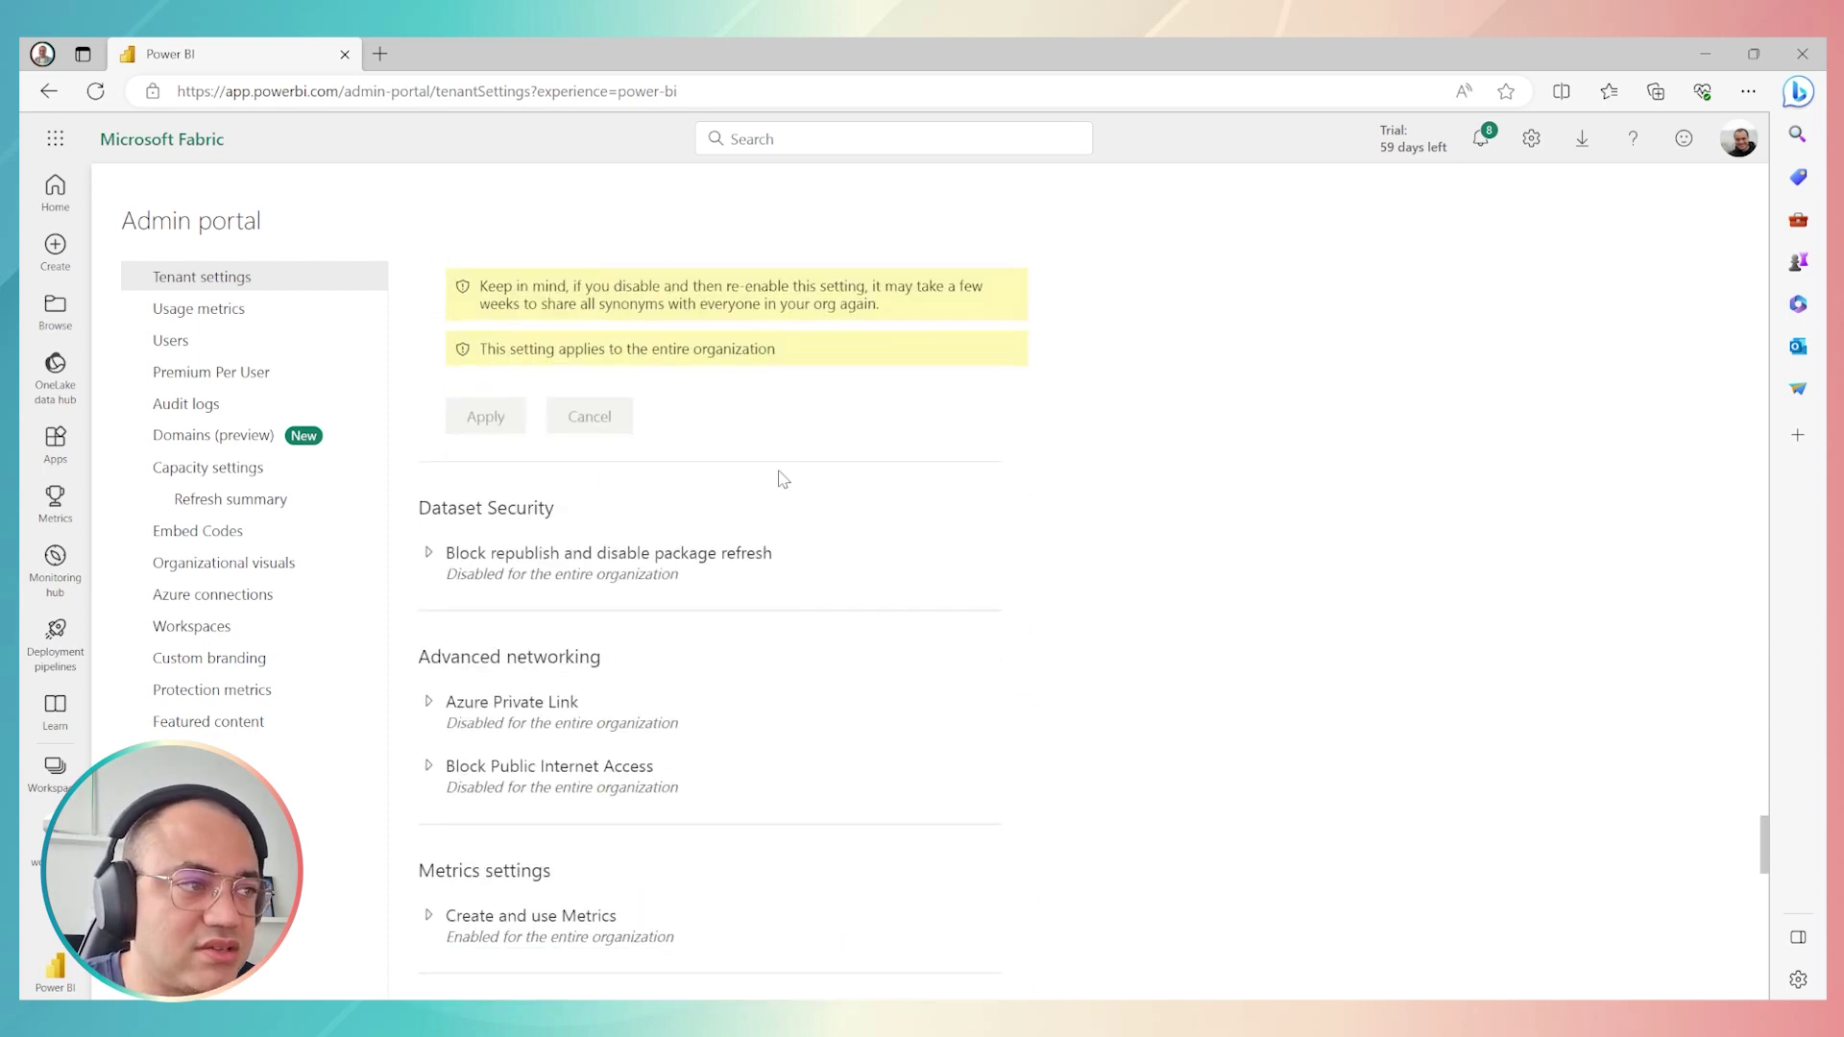
scroll(720, 437, "down", 4)
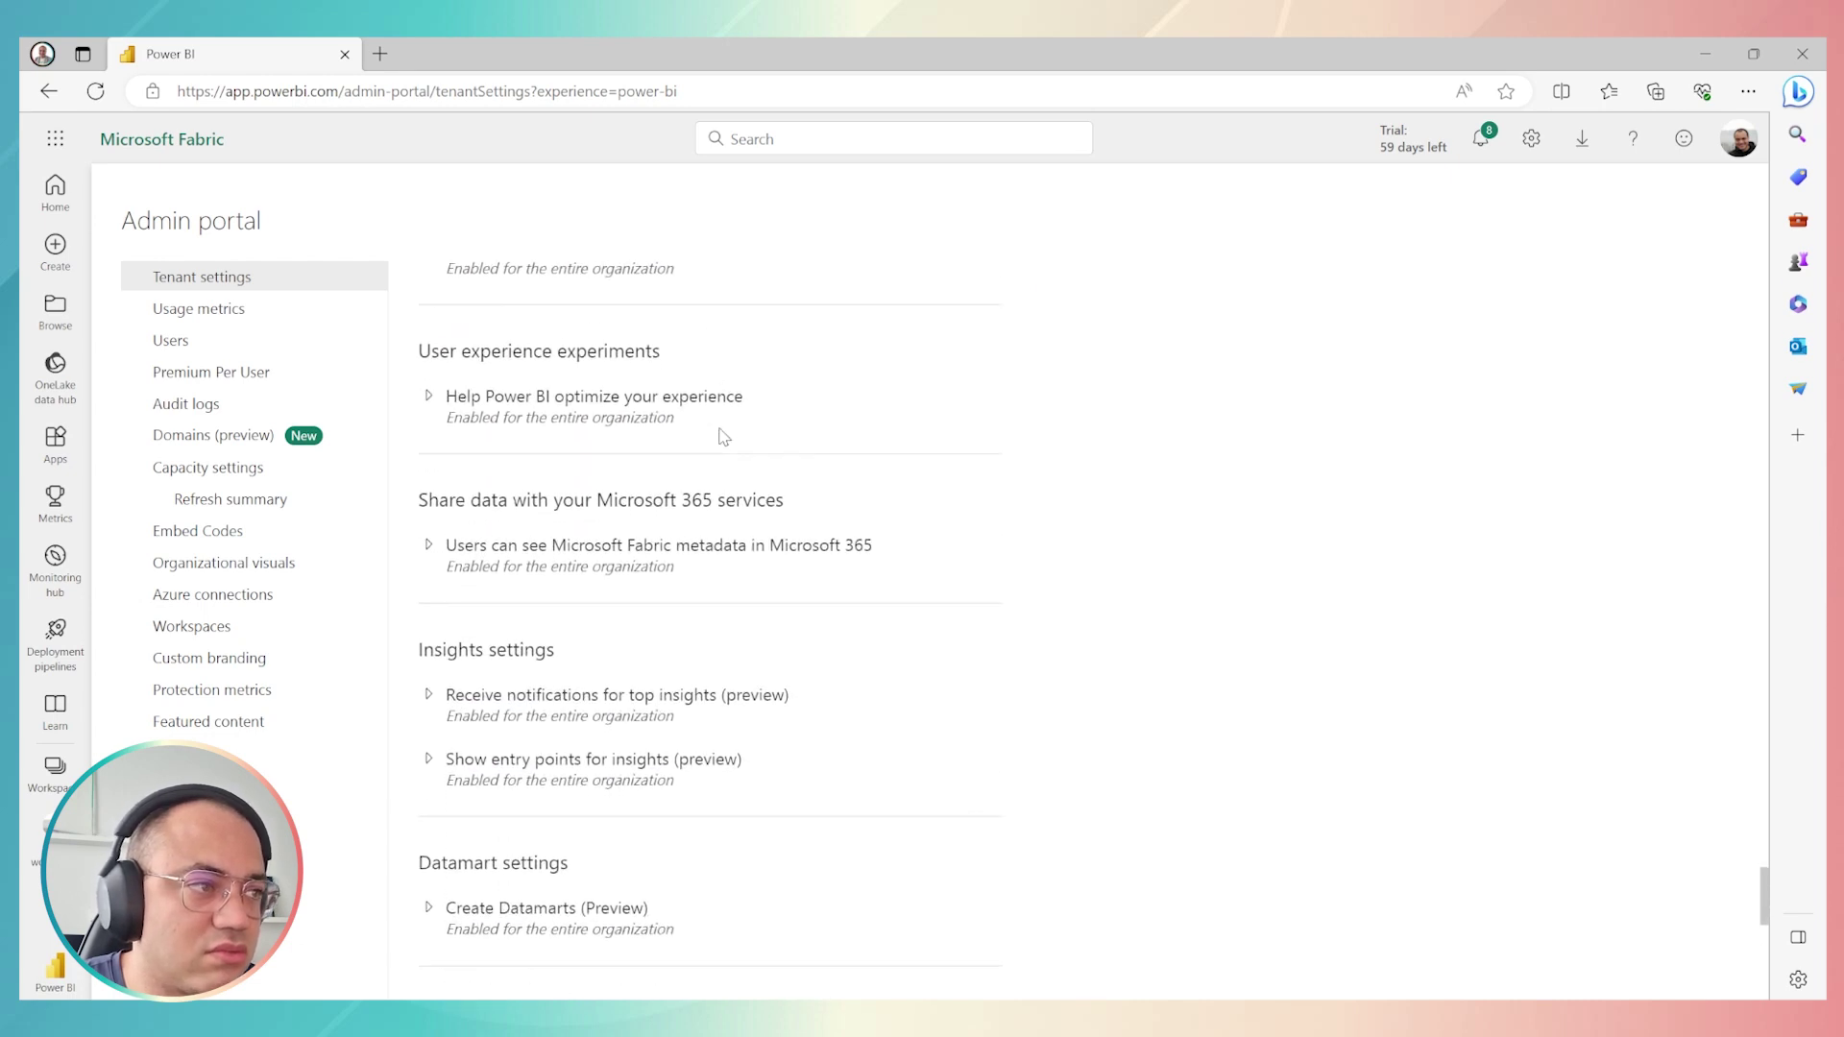
scroll(723, 437, "down", 4)
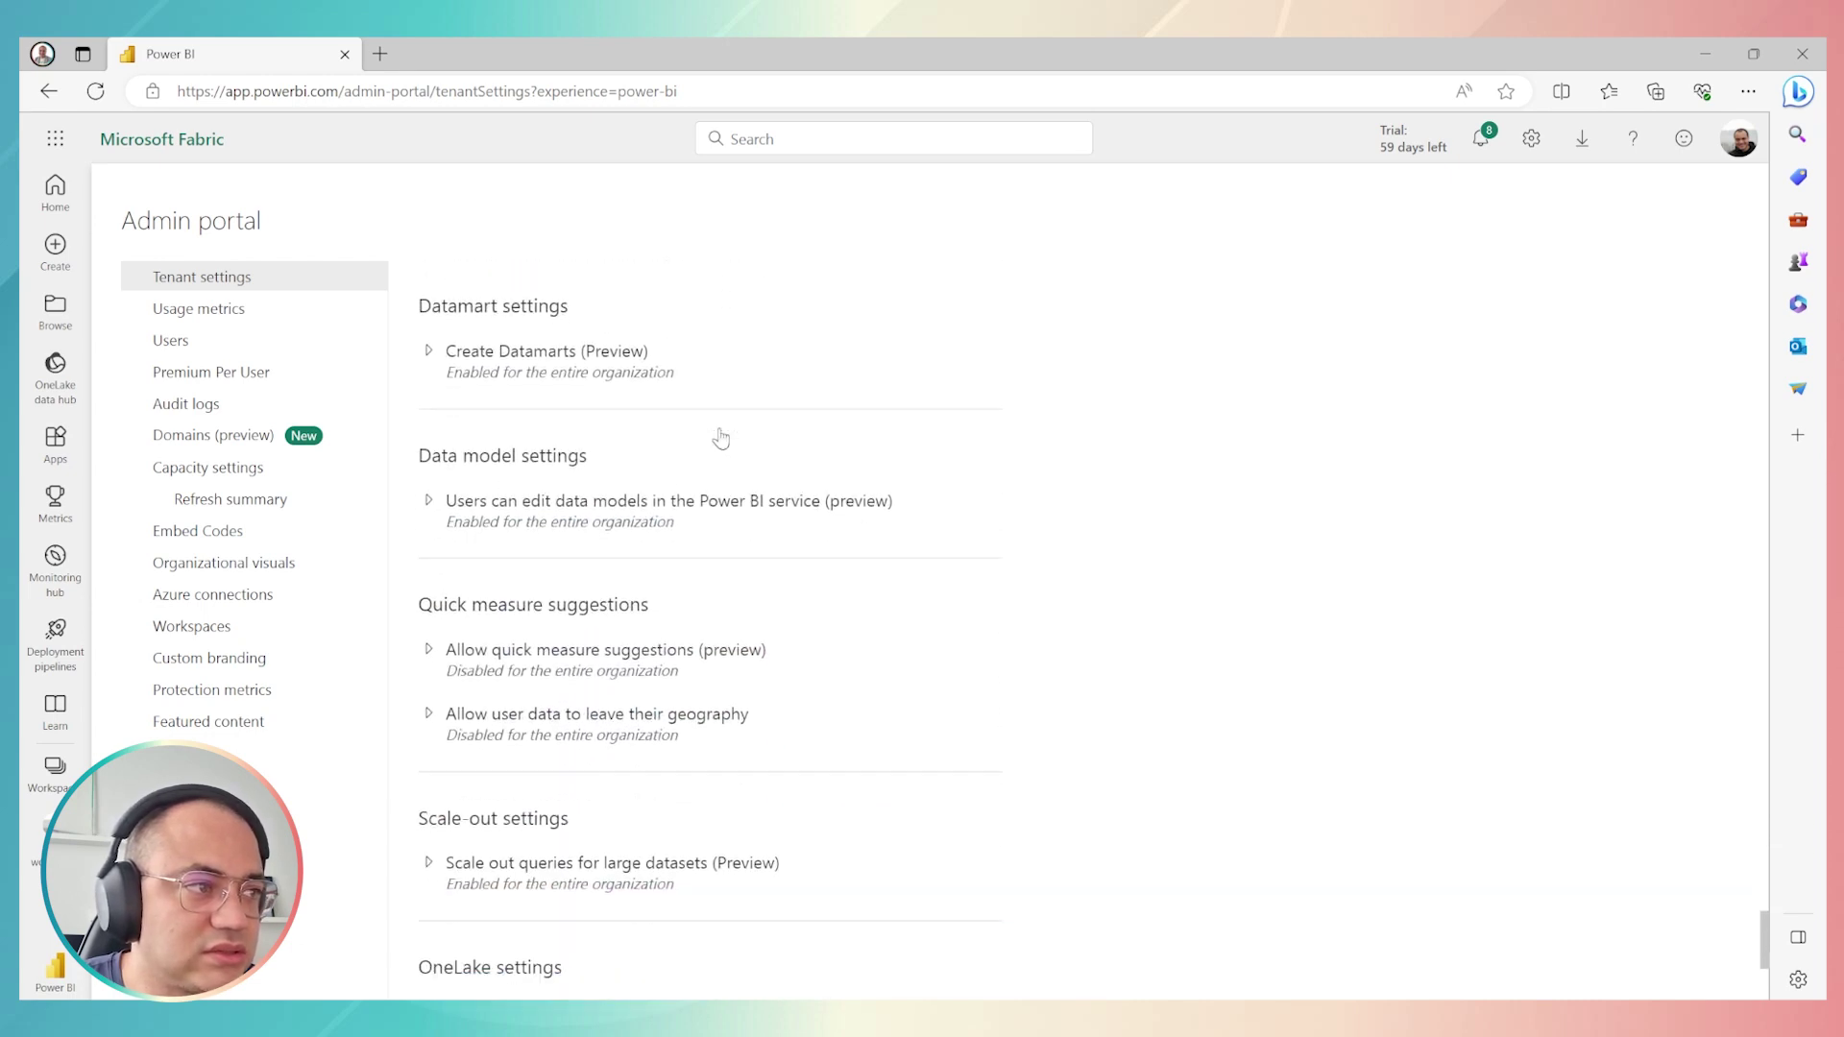
scroll(723, 437, "down", 1)
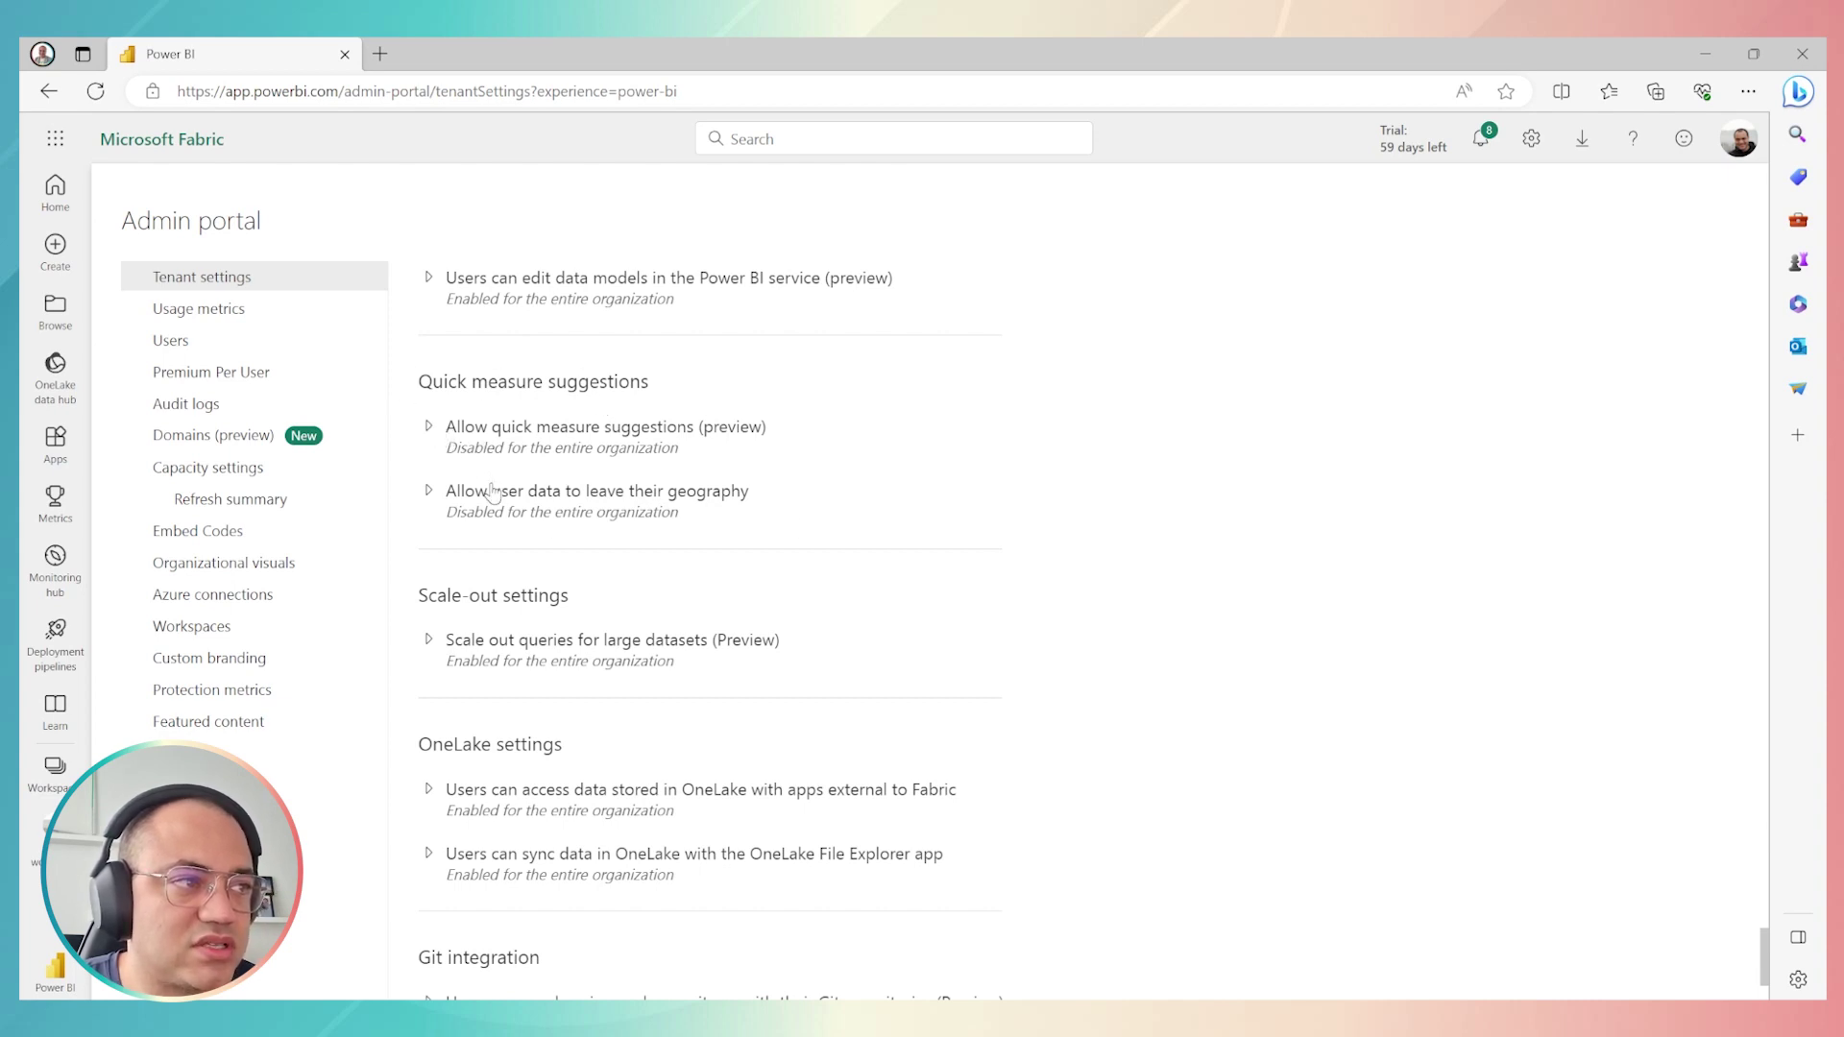
left_click(430, 429)
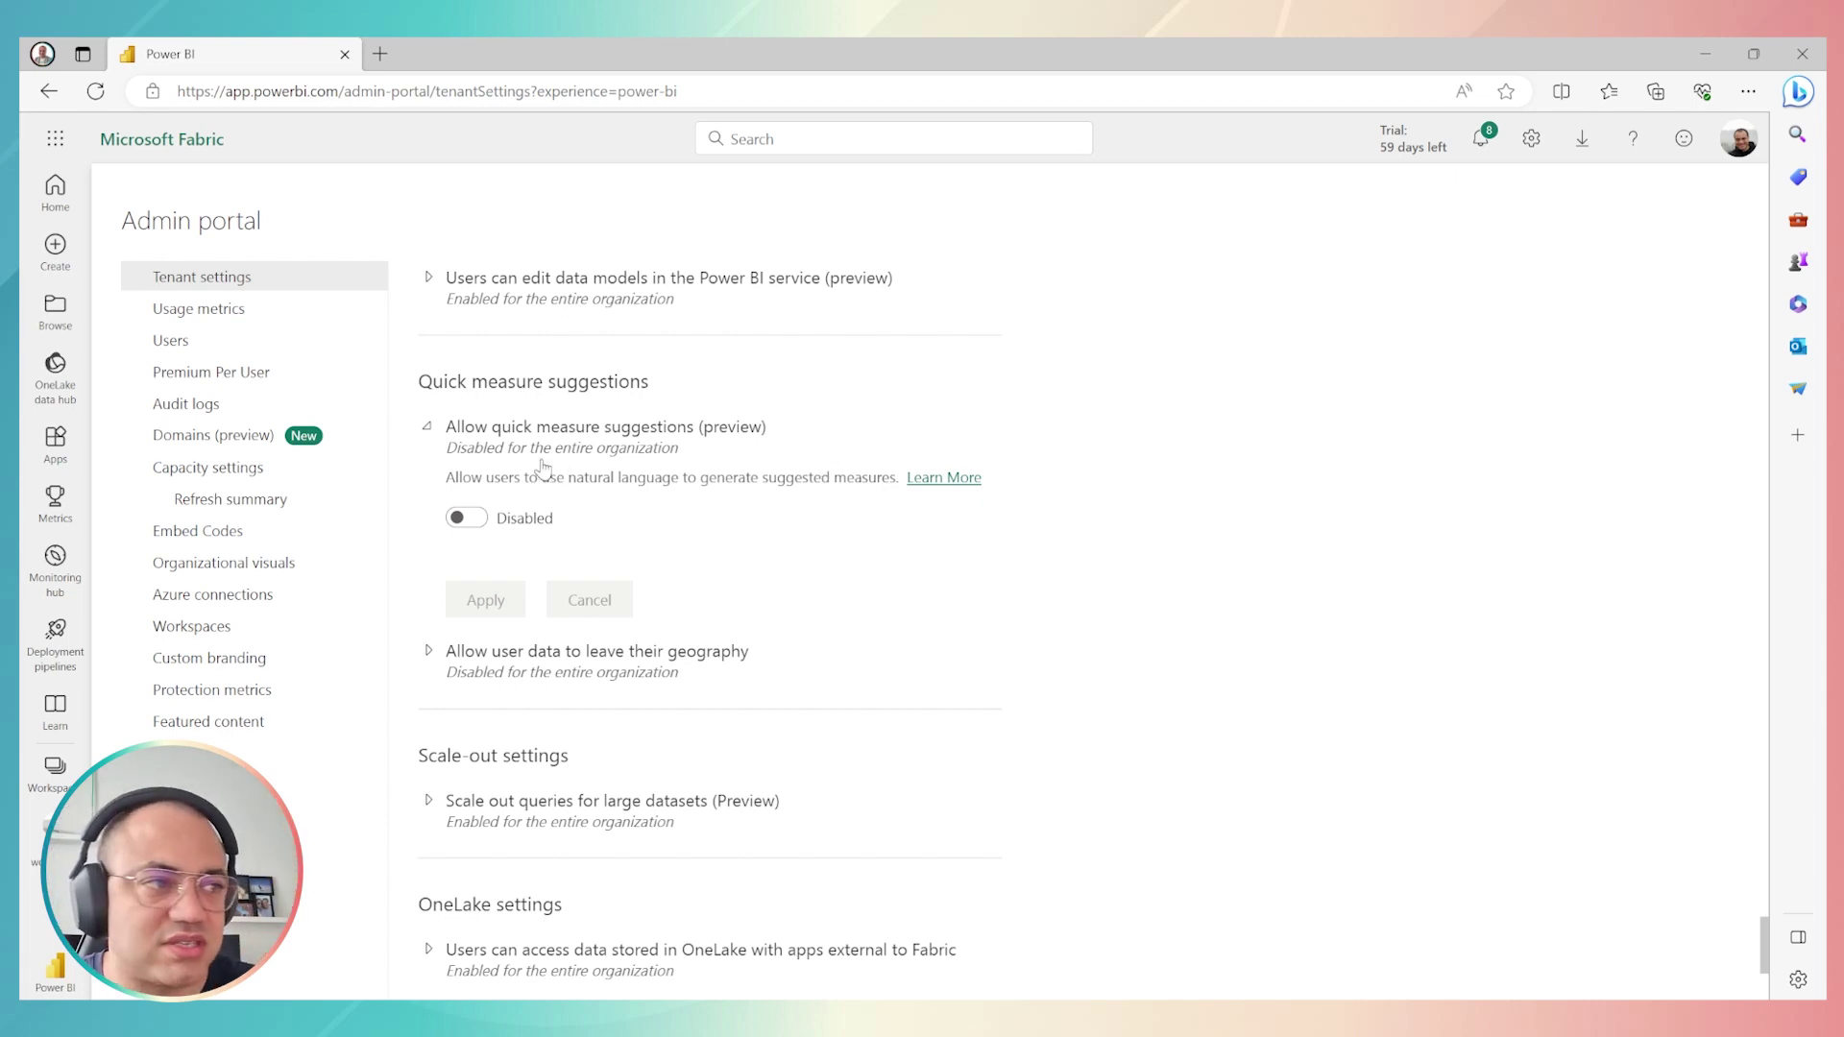
left_click(469, 519)
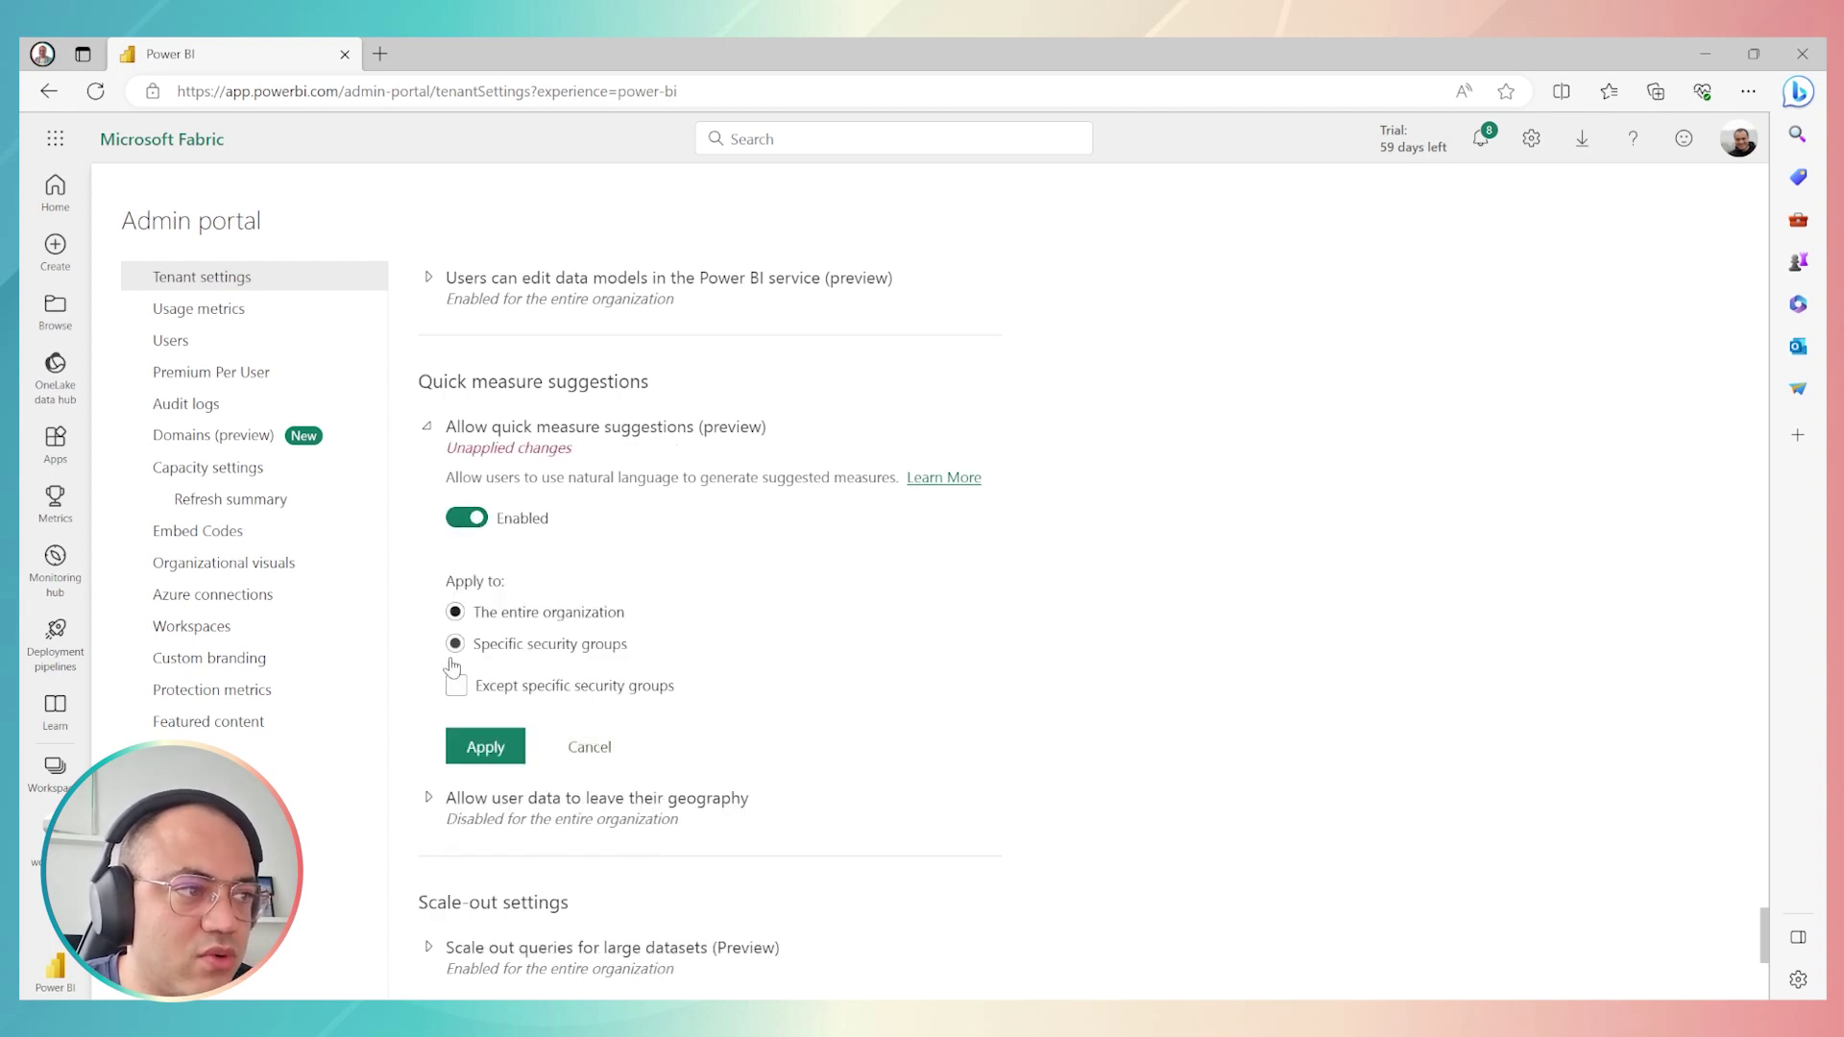
left_click(519, 650)
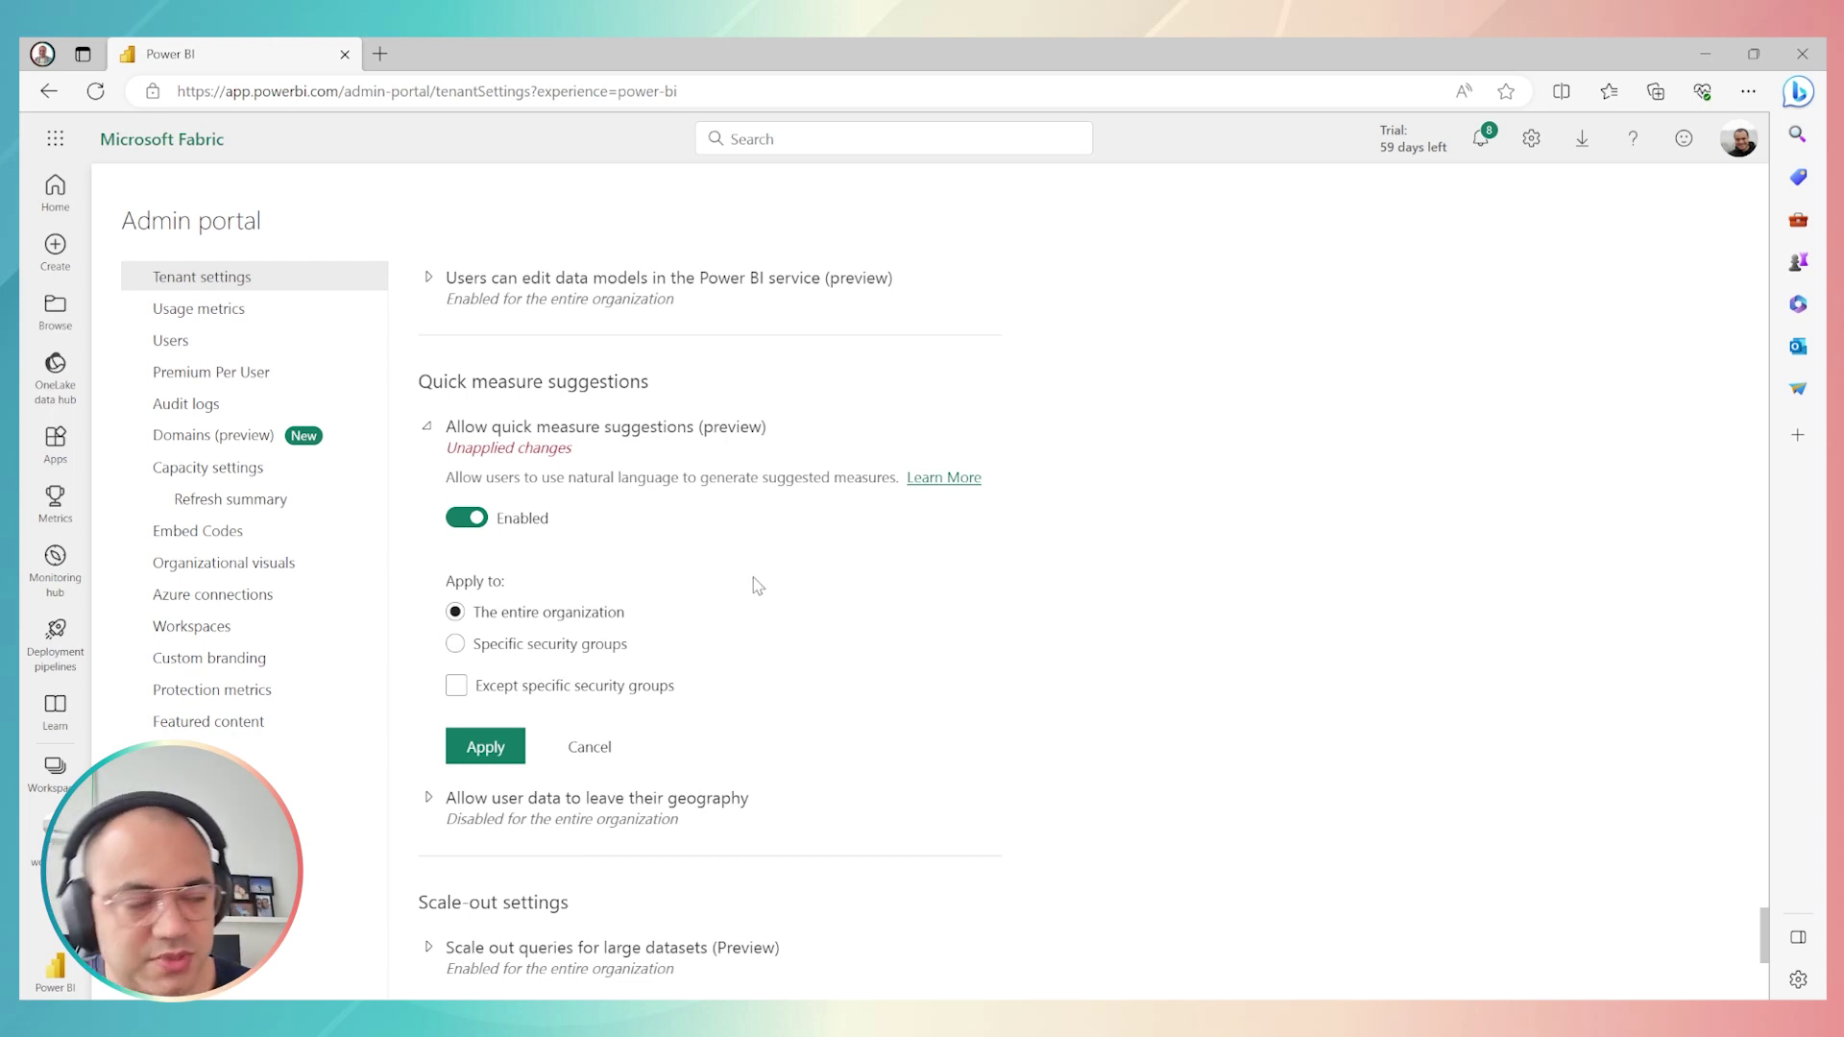
scroll(758, 584, "down", 1)
left_click(480, 638)
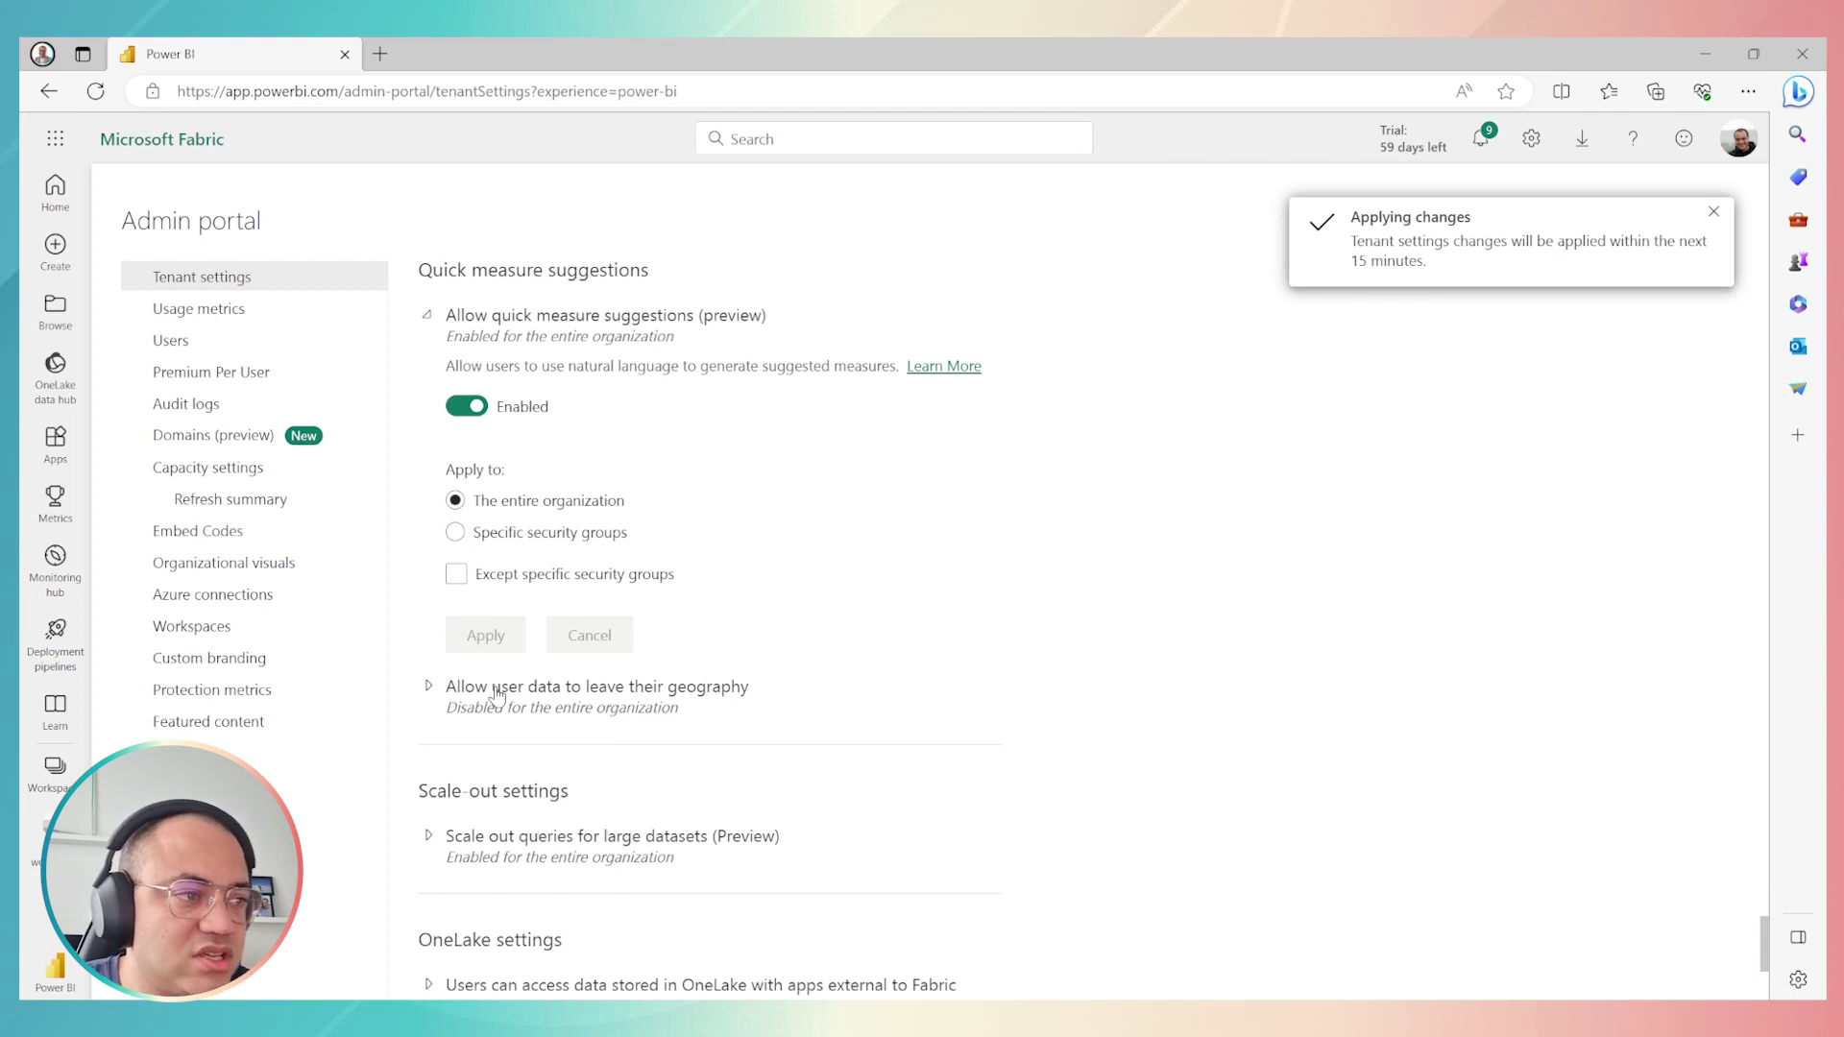
Enable 'Allow user data to leave their geography' and apply the setting.
left_click(658, 689)
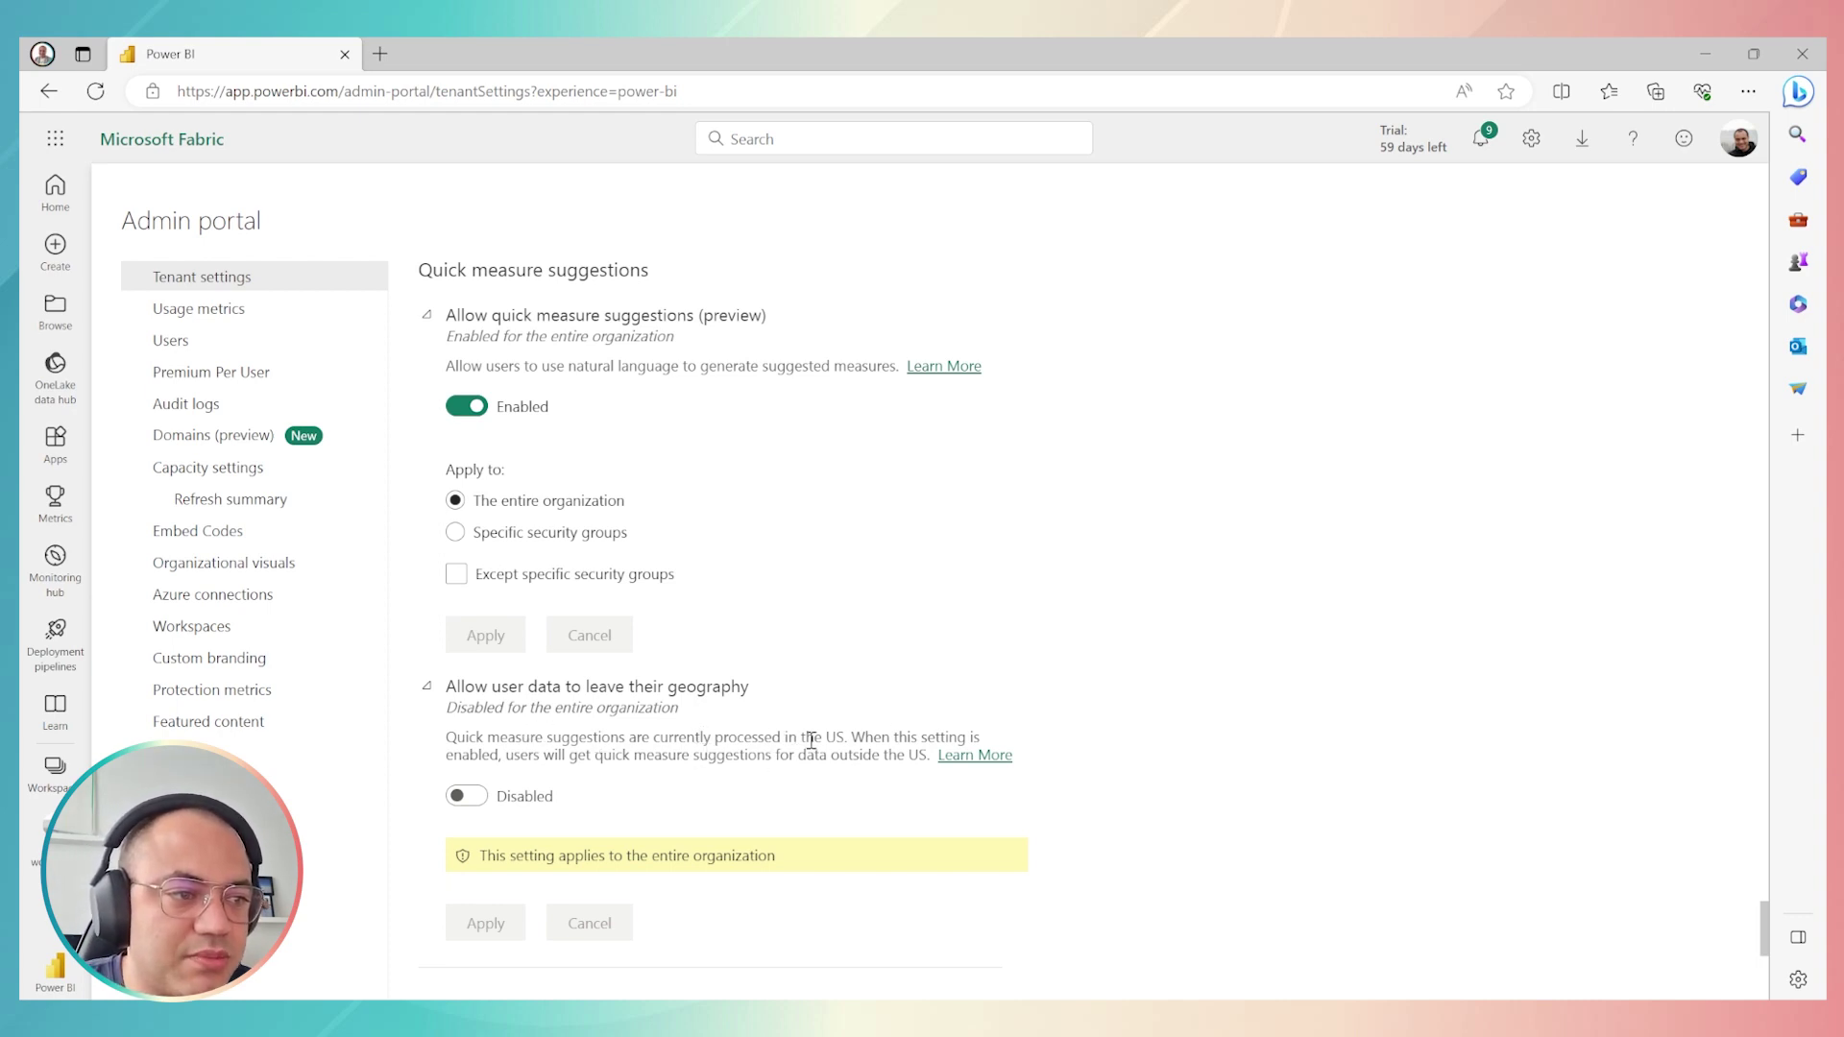
left_click(467, 796)
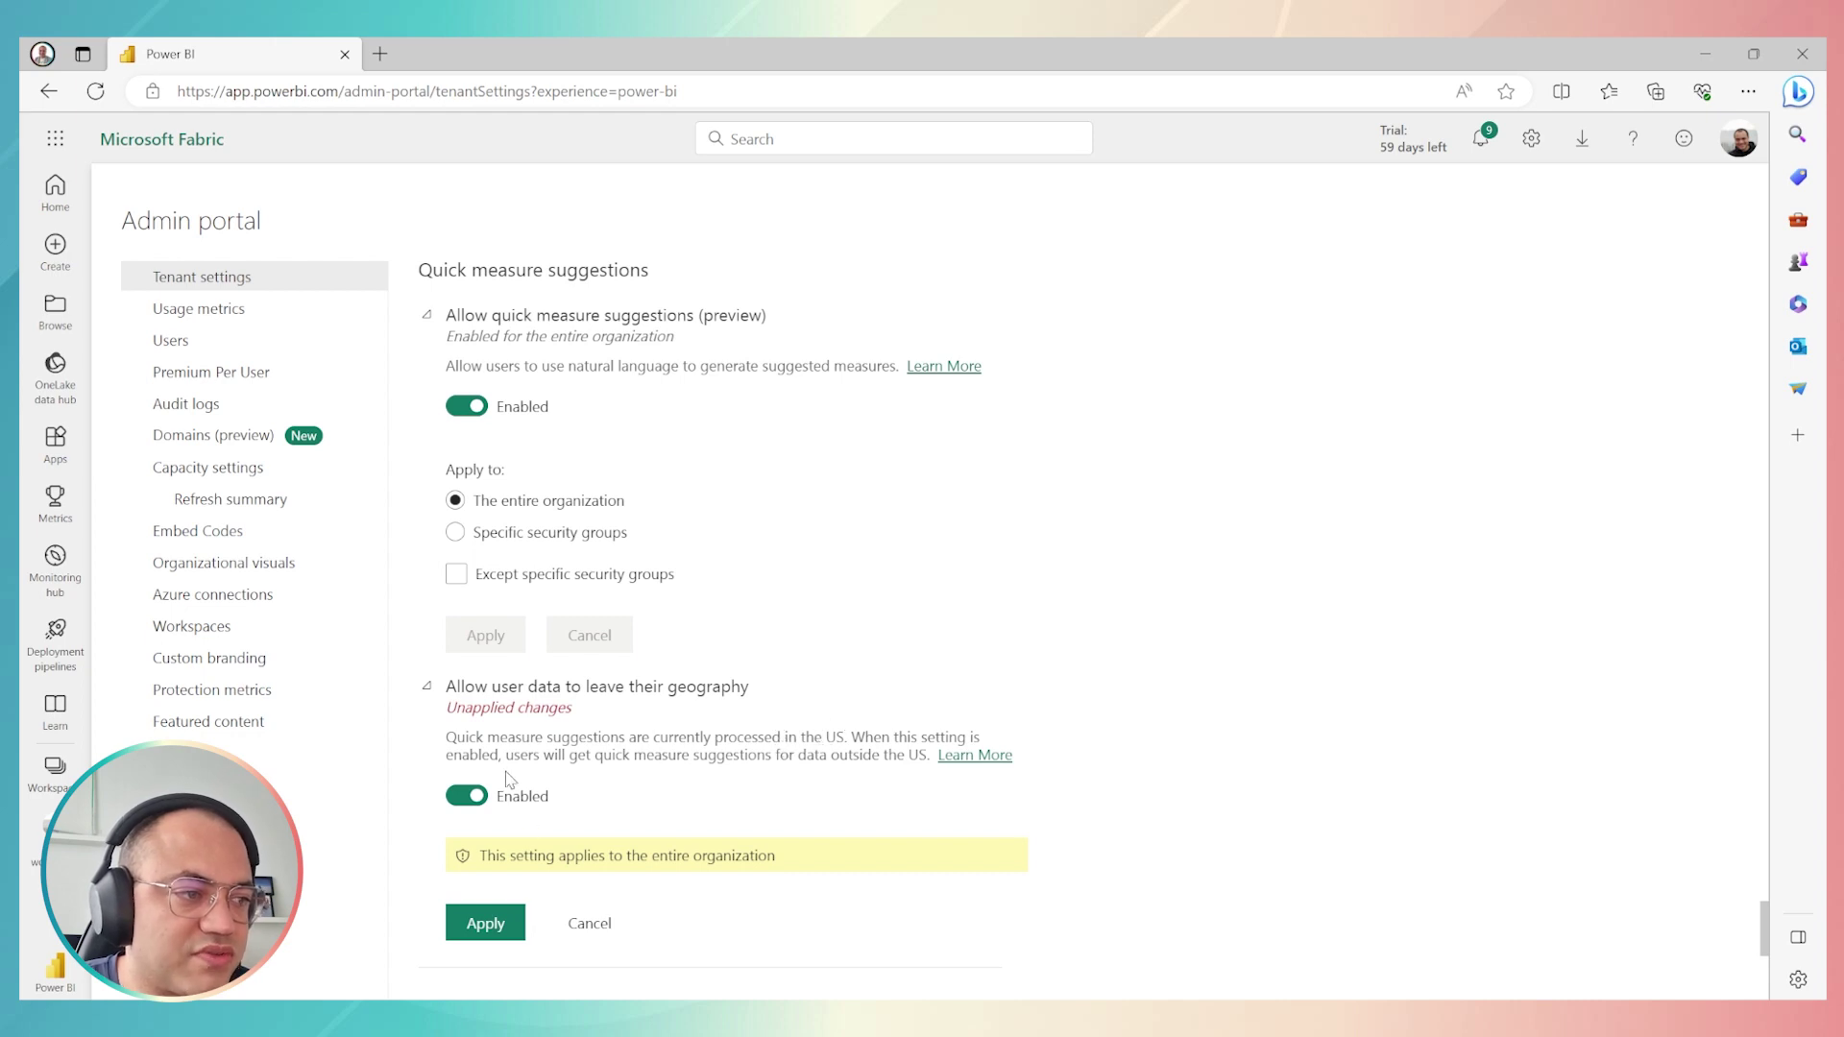
left_click(485, 921)
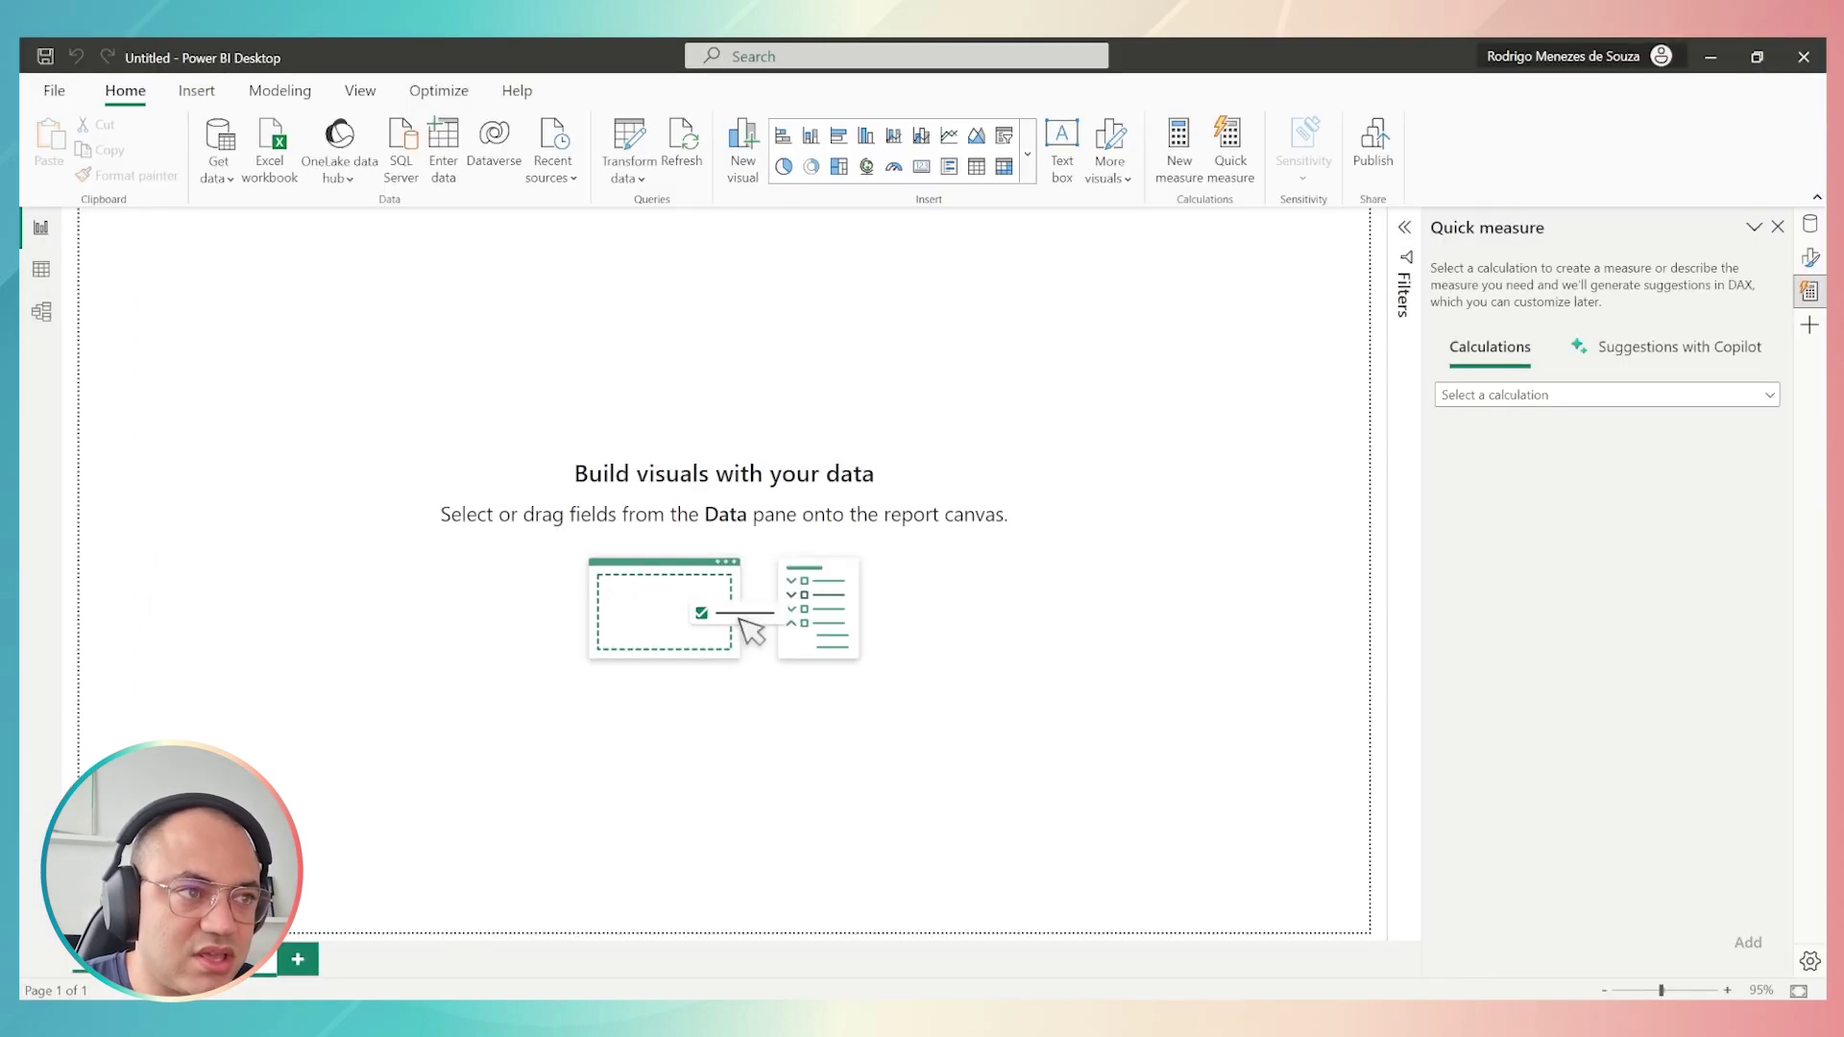
Show Copilot quick measure suggestions beside the Data pane with financials fields expanded.
left_click(1702, 355)
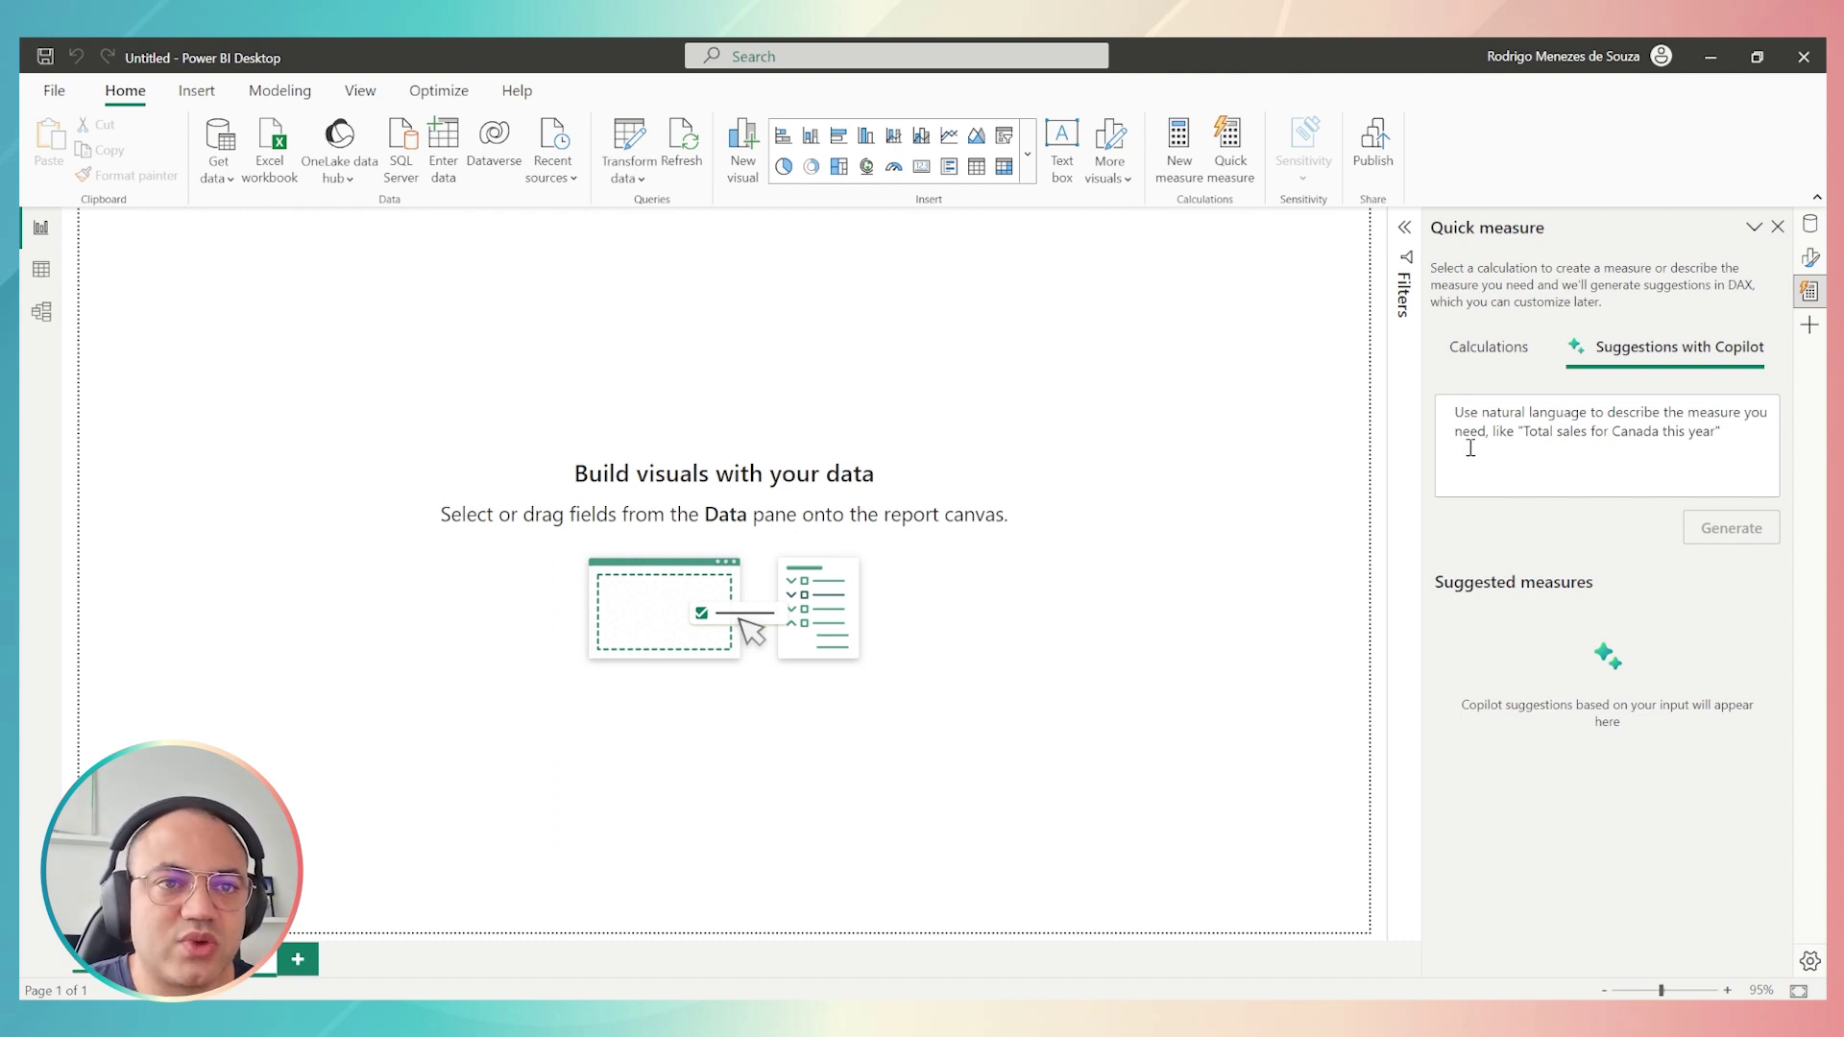
left_click(1810, 223)
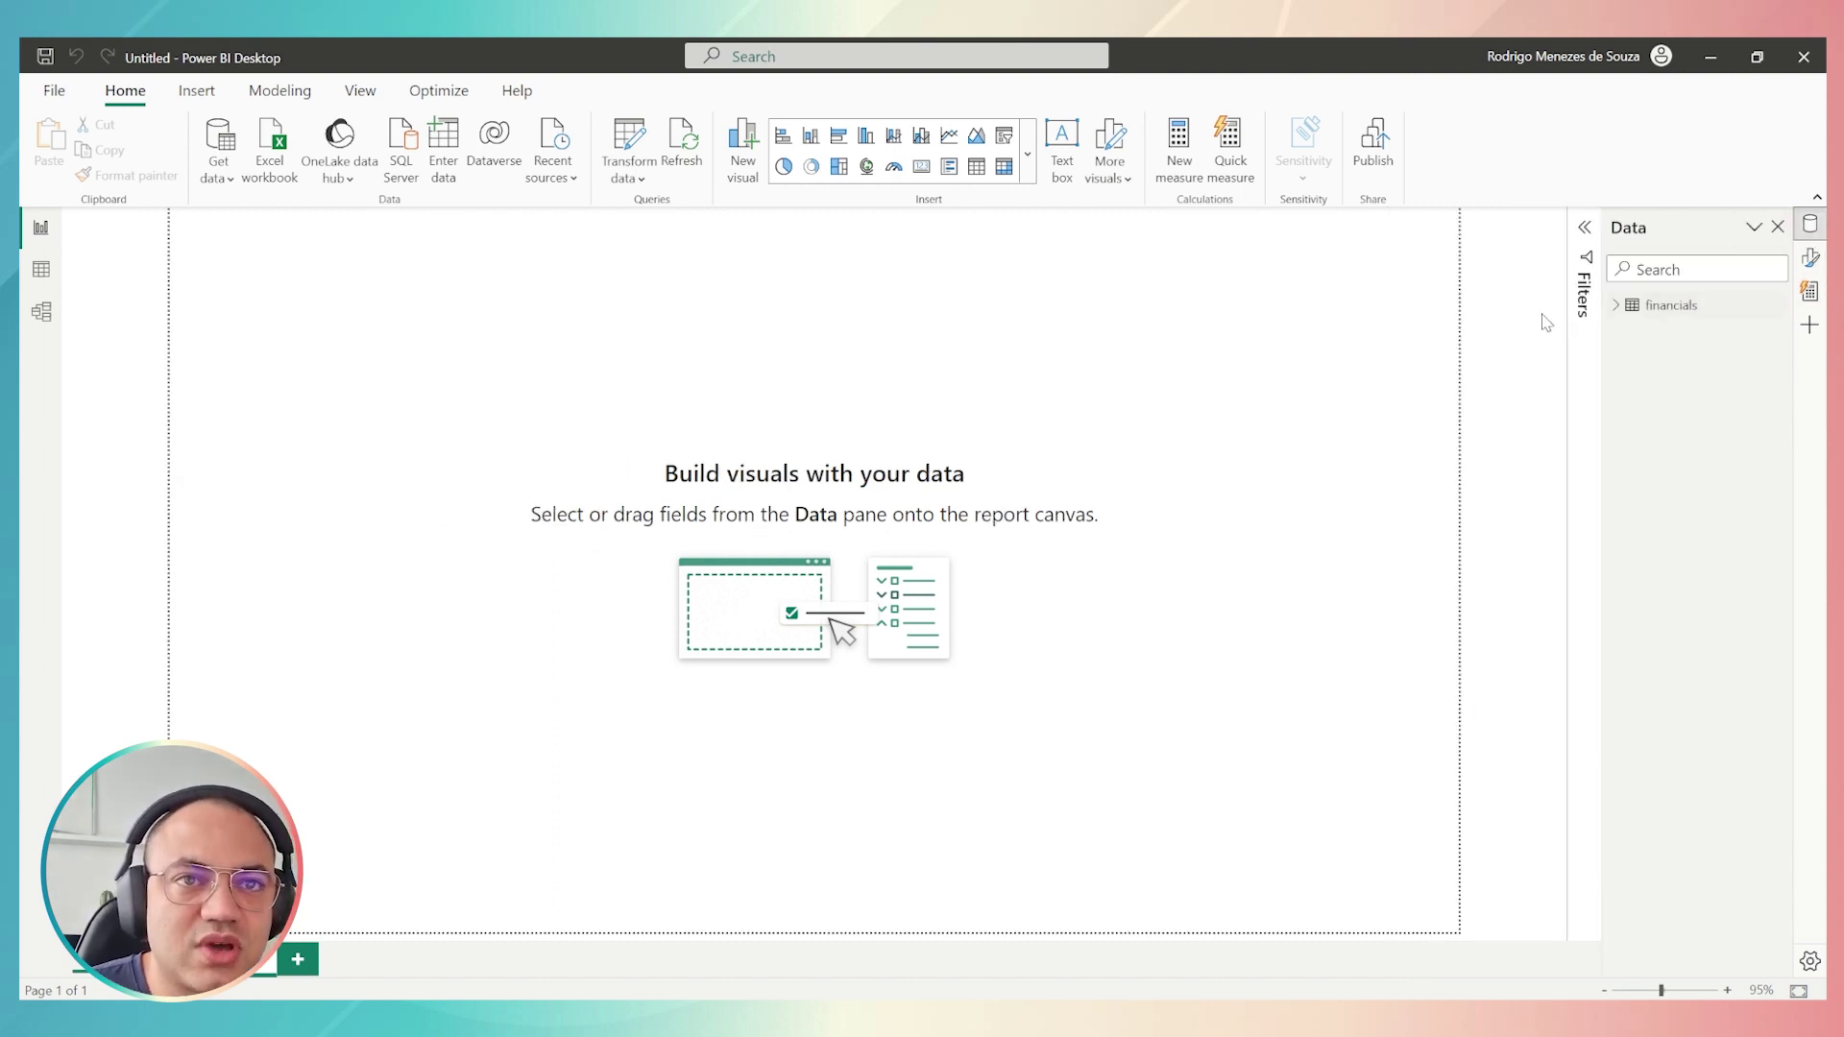
left_click(1616, 305)
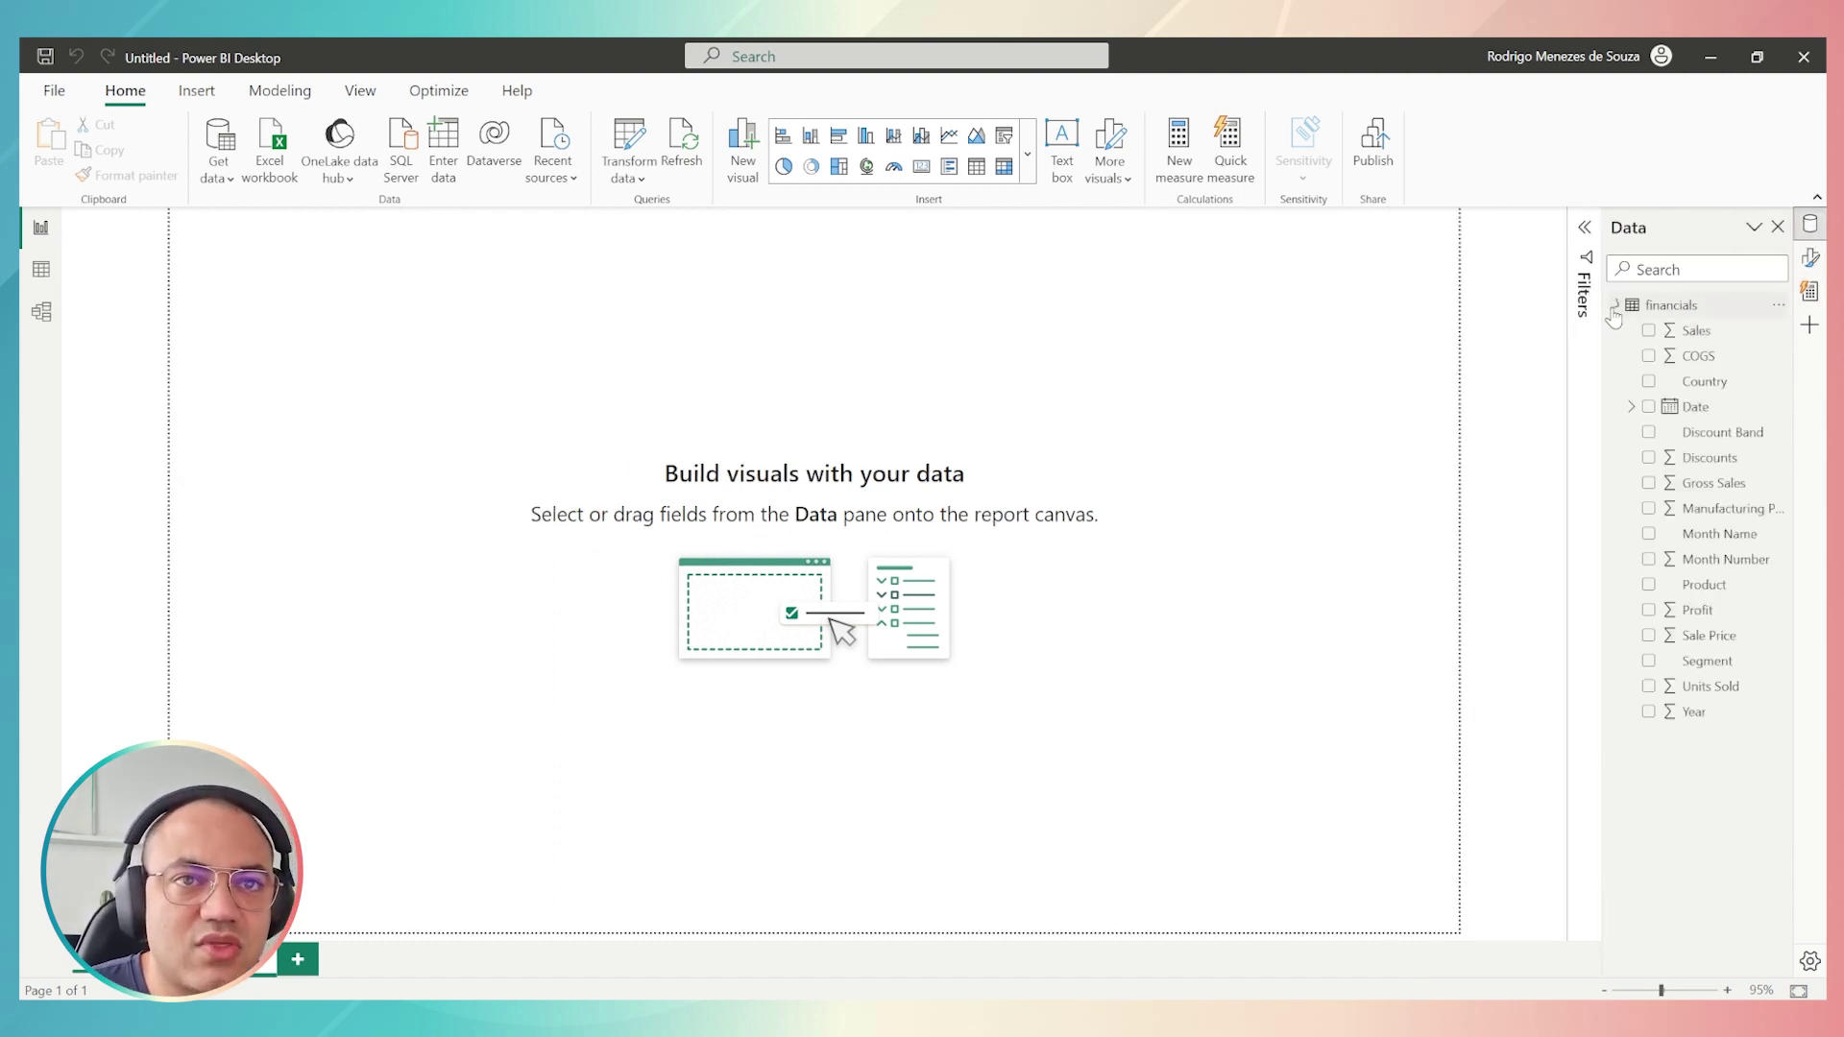
left_click(1232, 161)
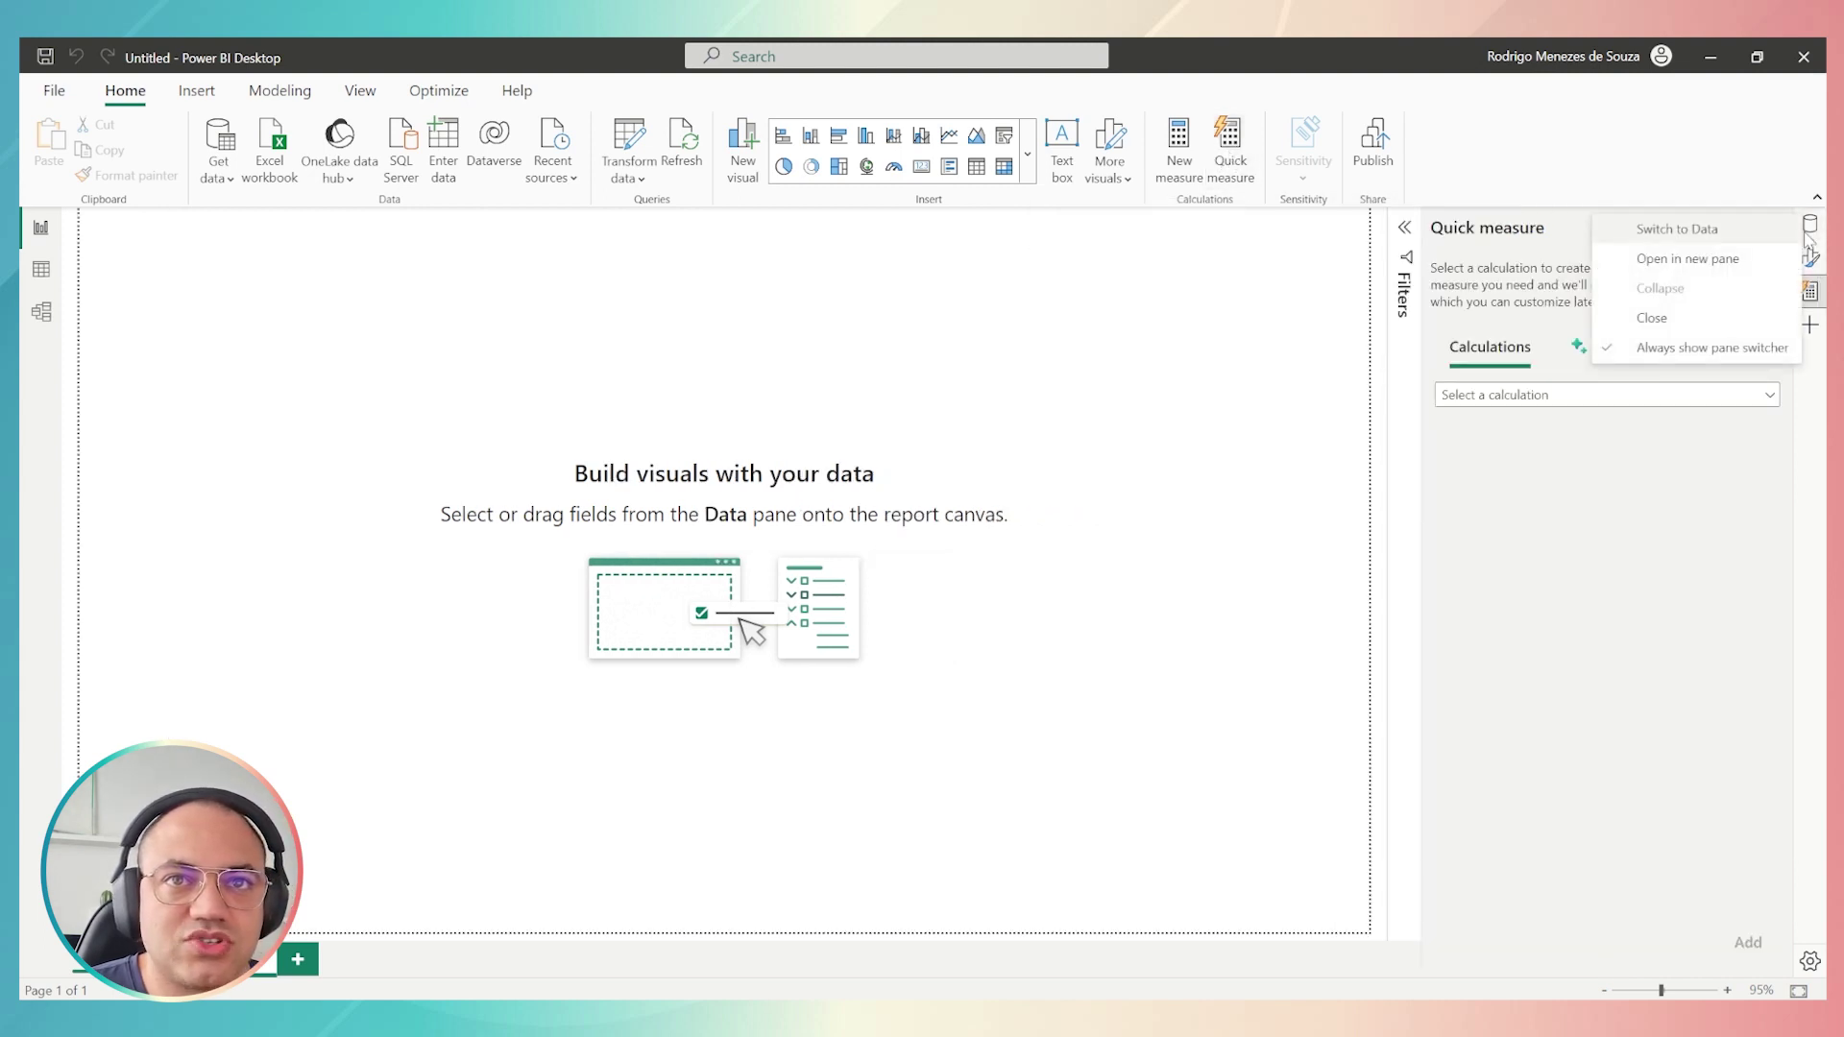
left_click(1763, 259)
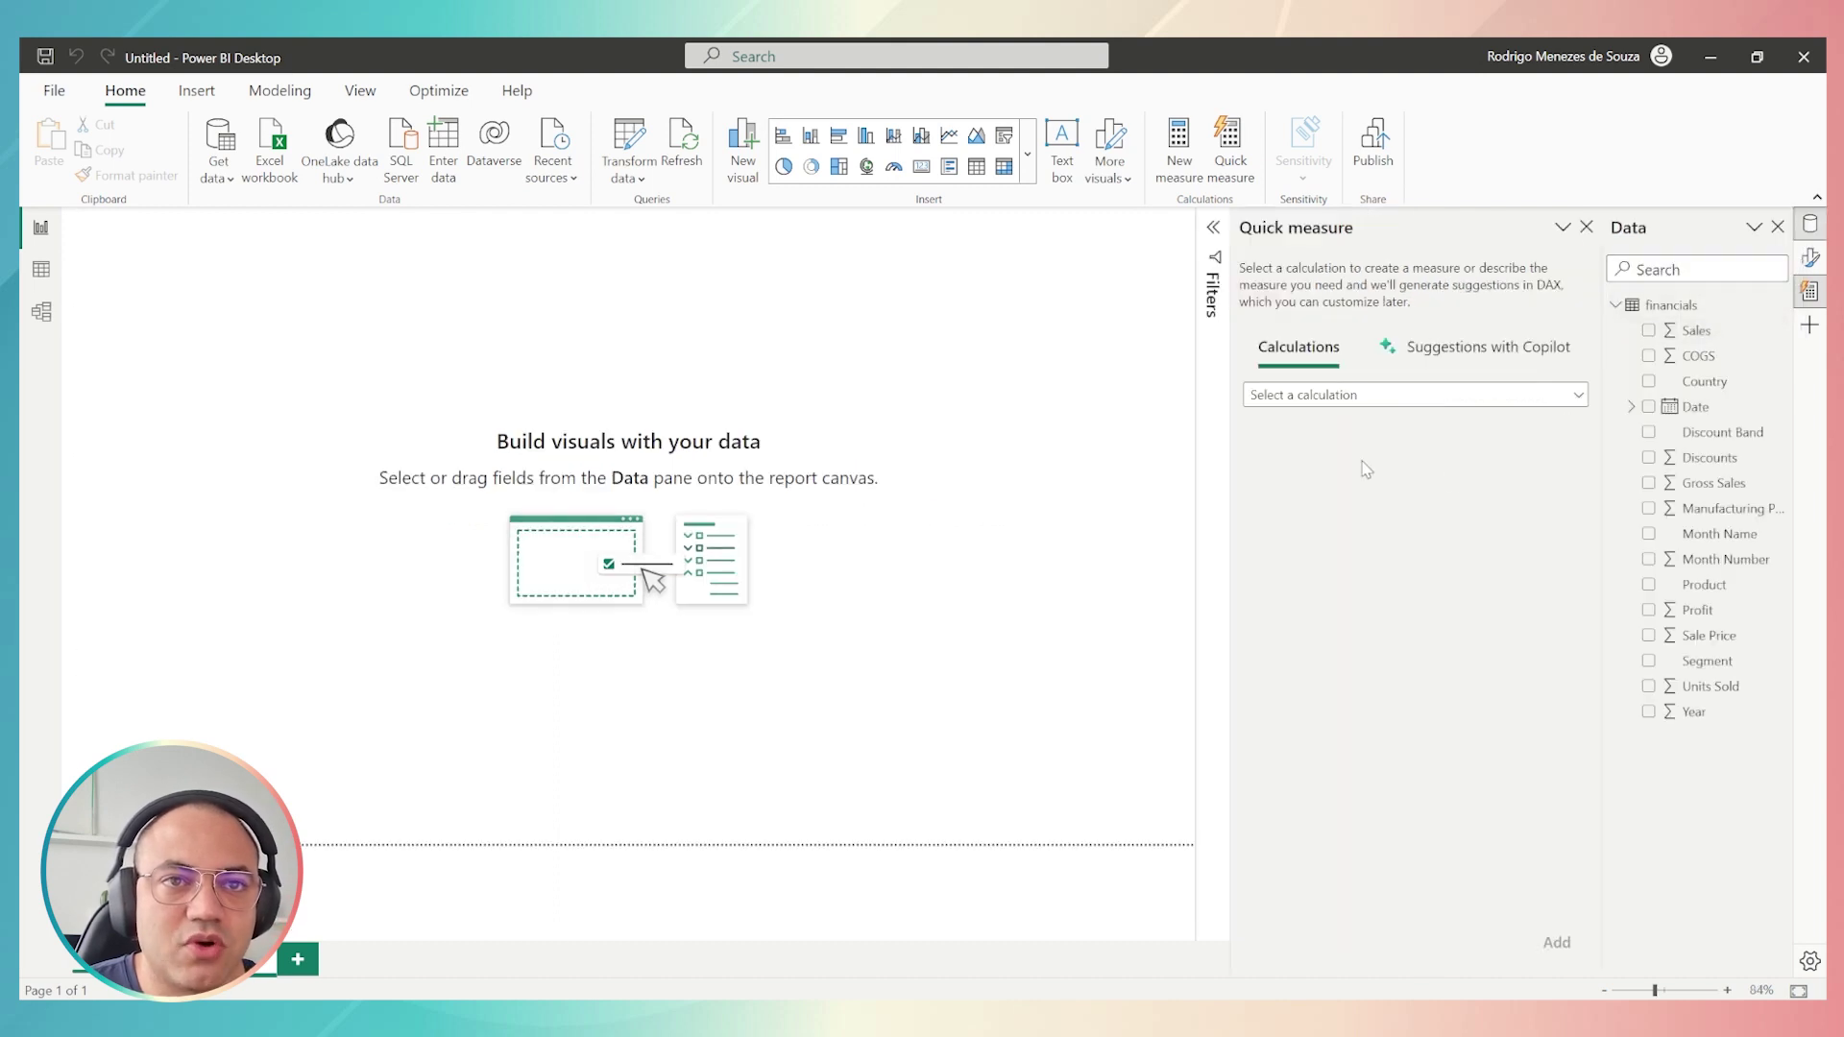
Ask Copilot's measure suggestions for 'I want to know the sales average from Month Name'.
left_click(1457, 358)
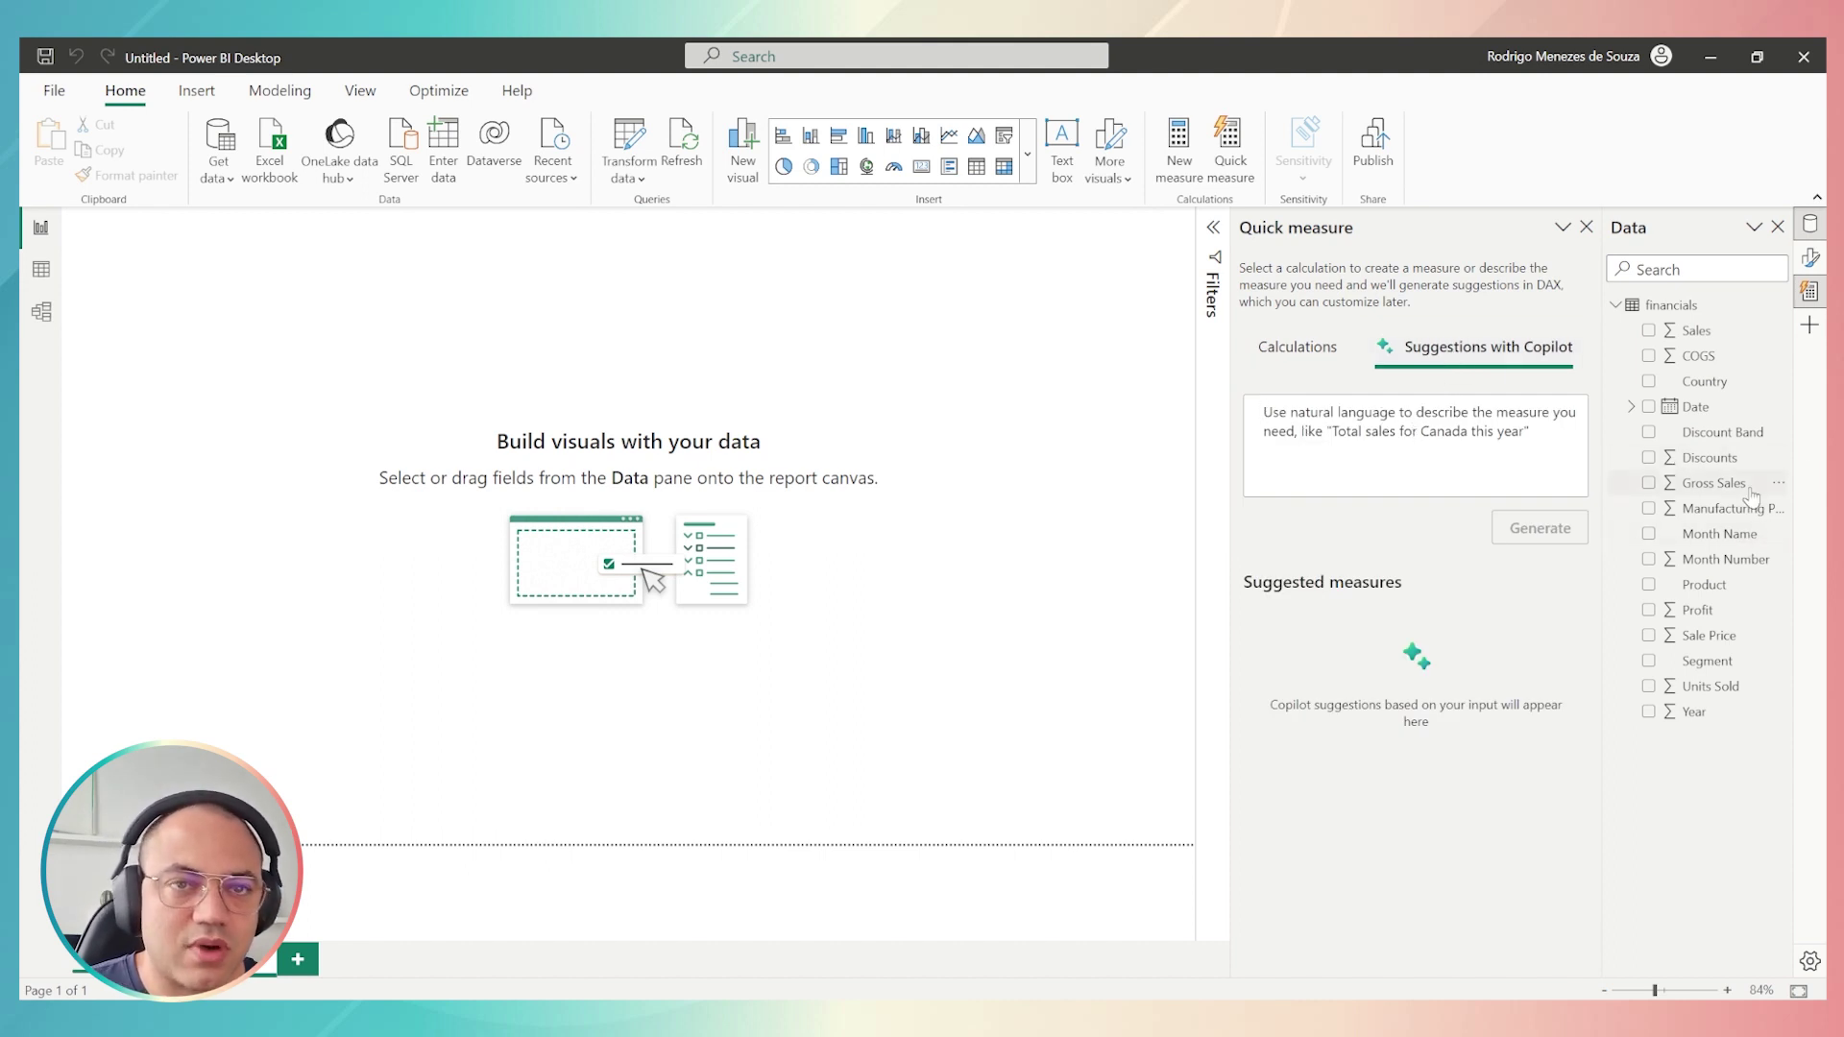
type("I want t")
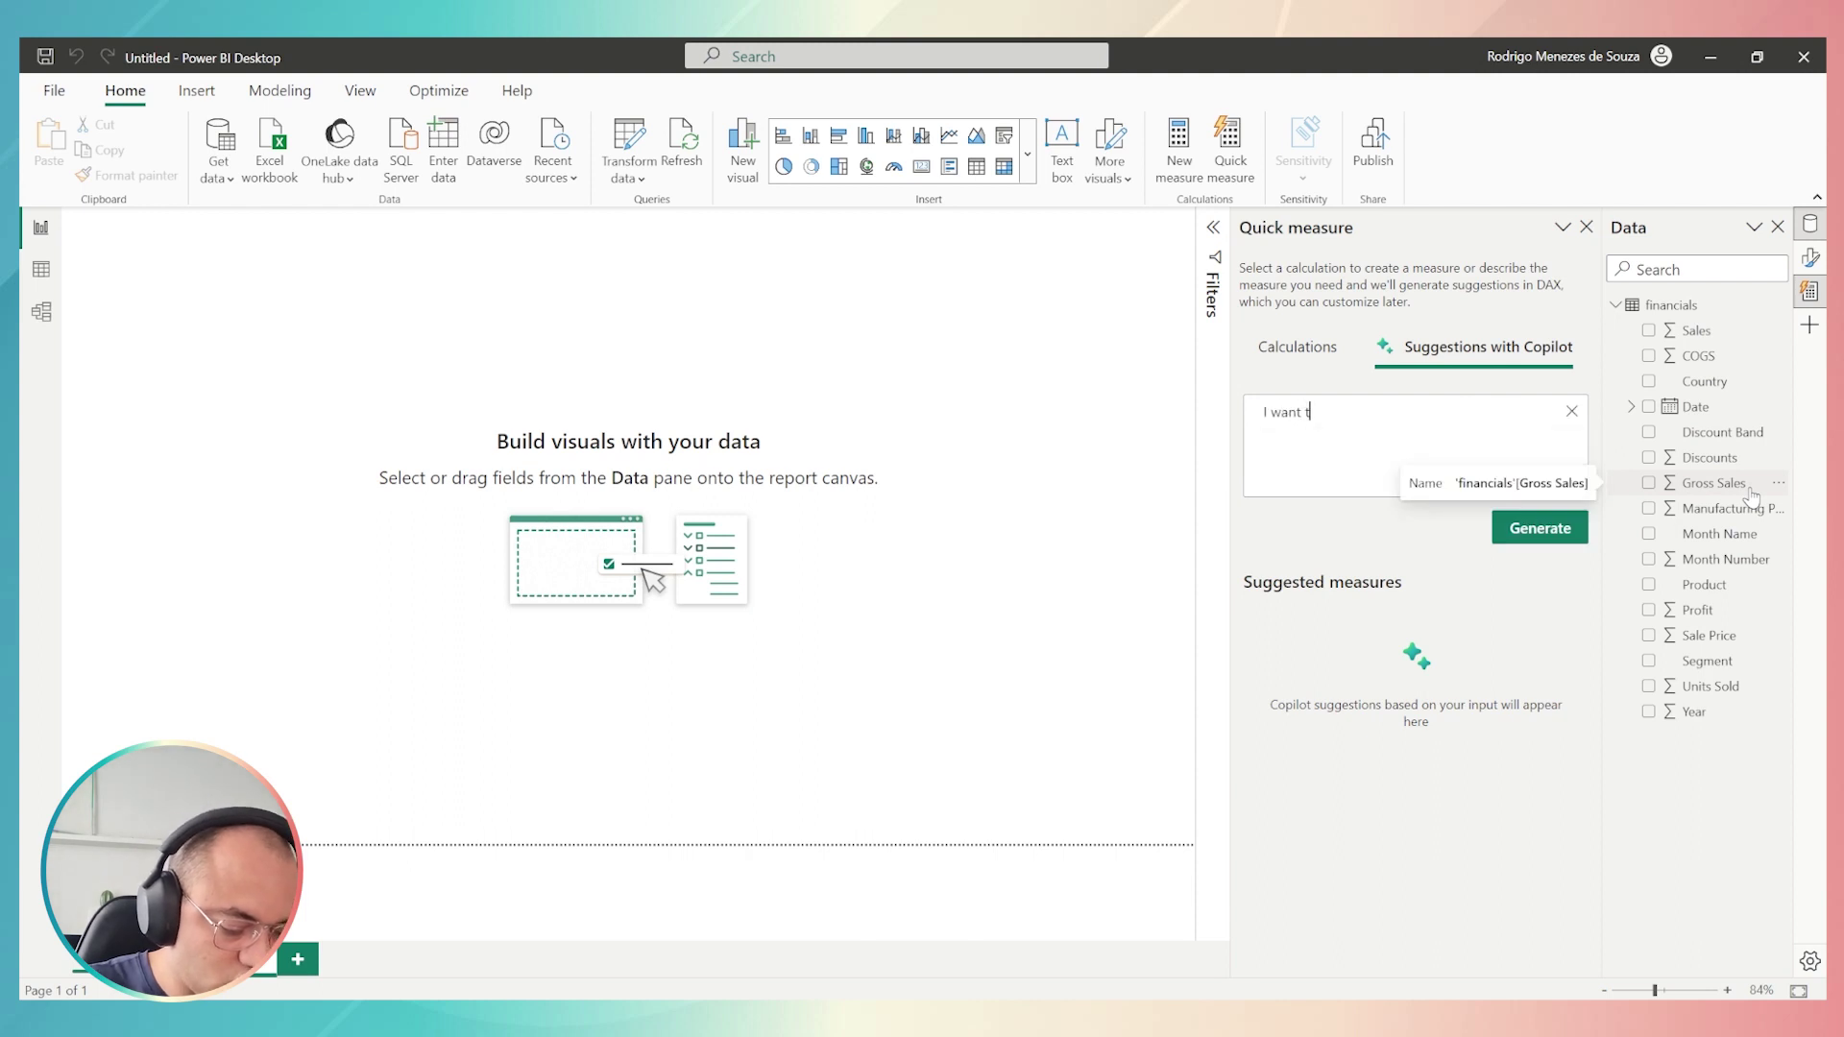
type("o know")
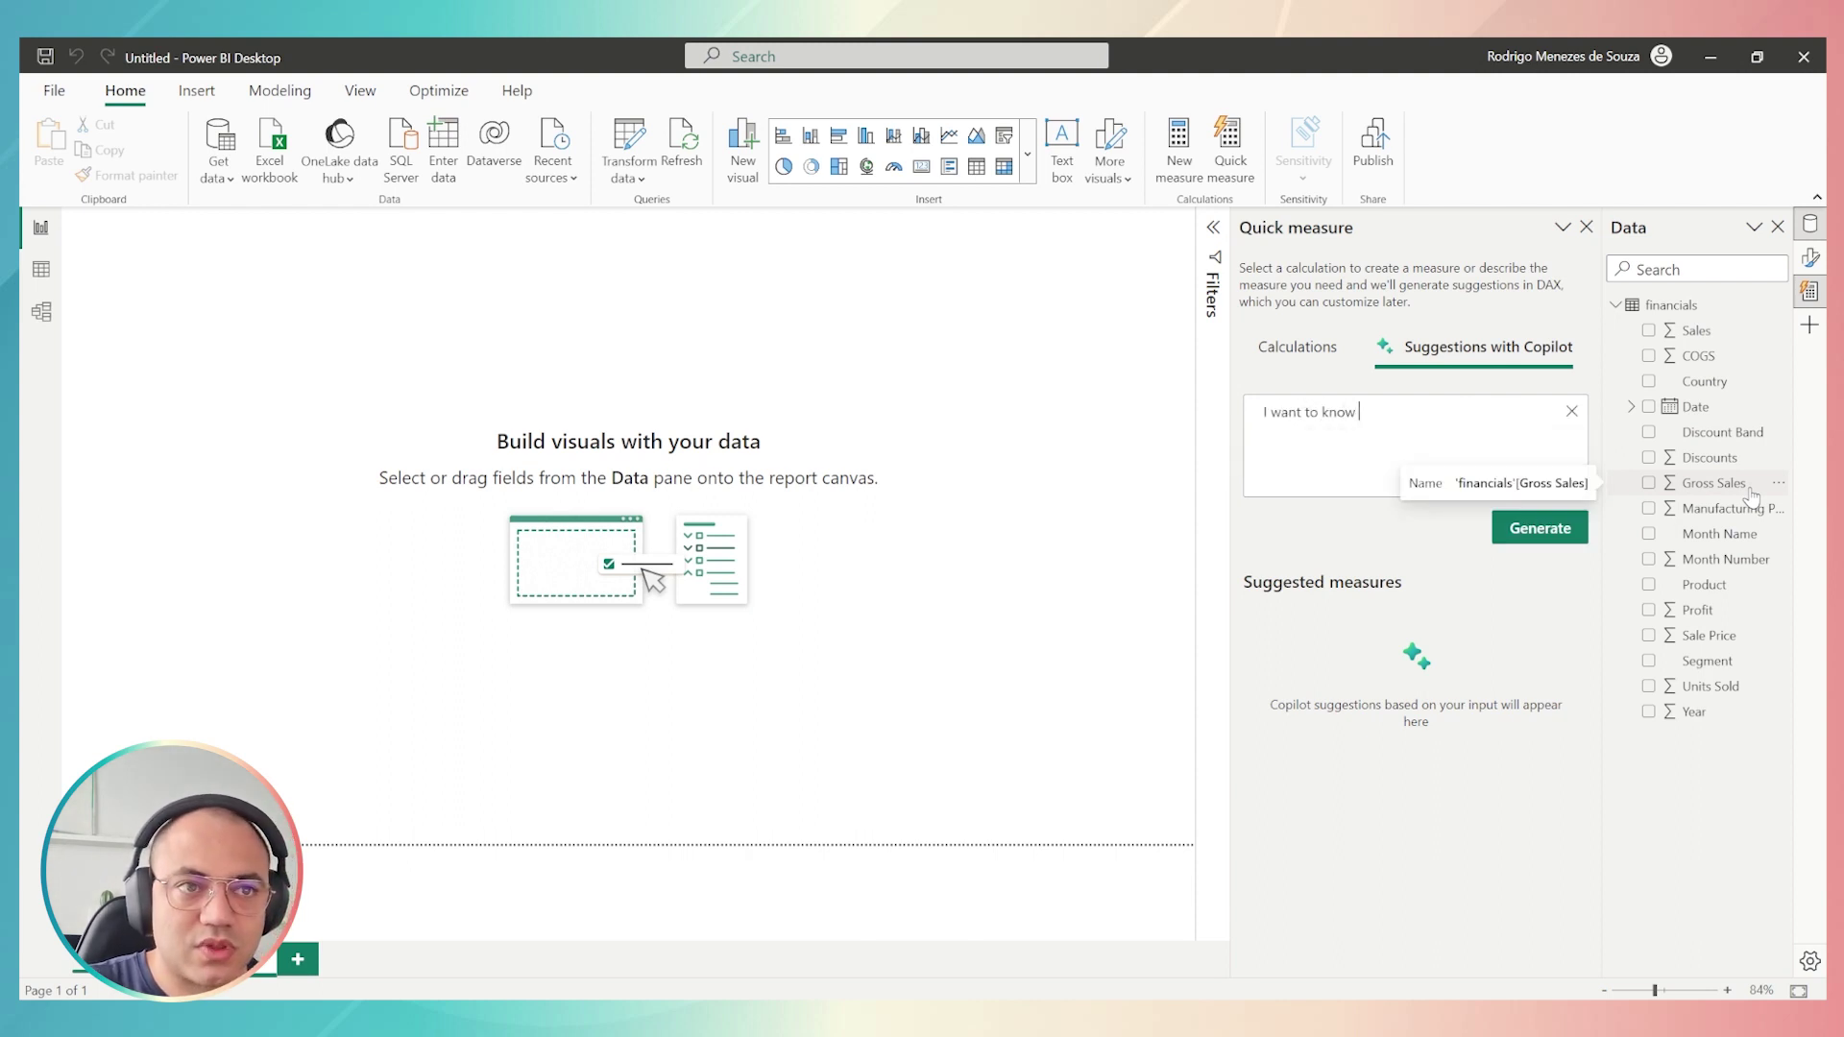
type(" the sal")
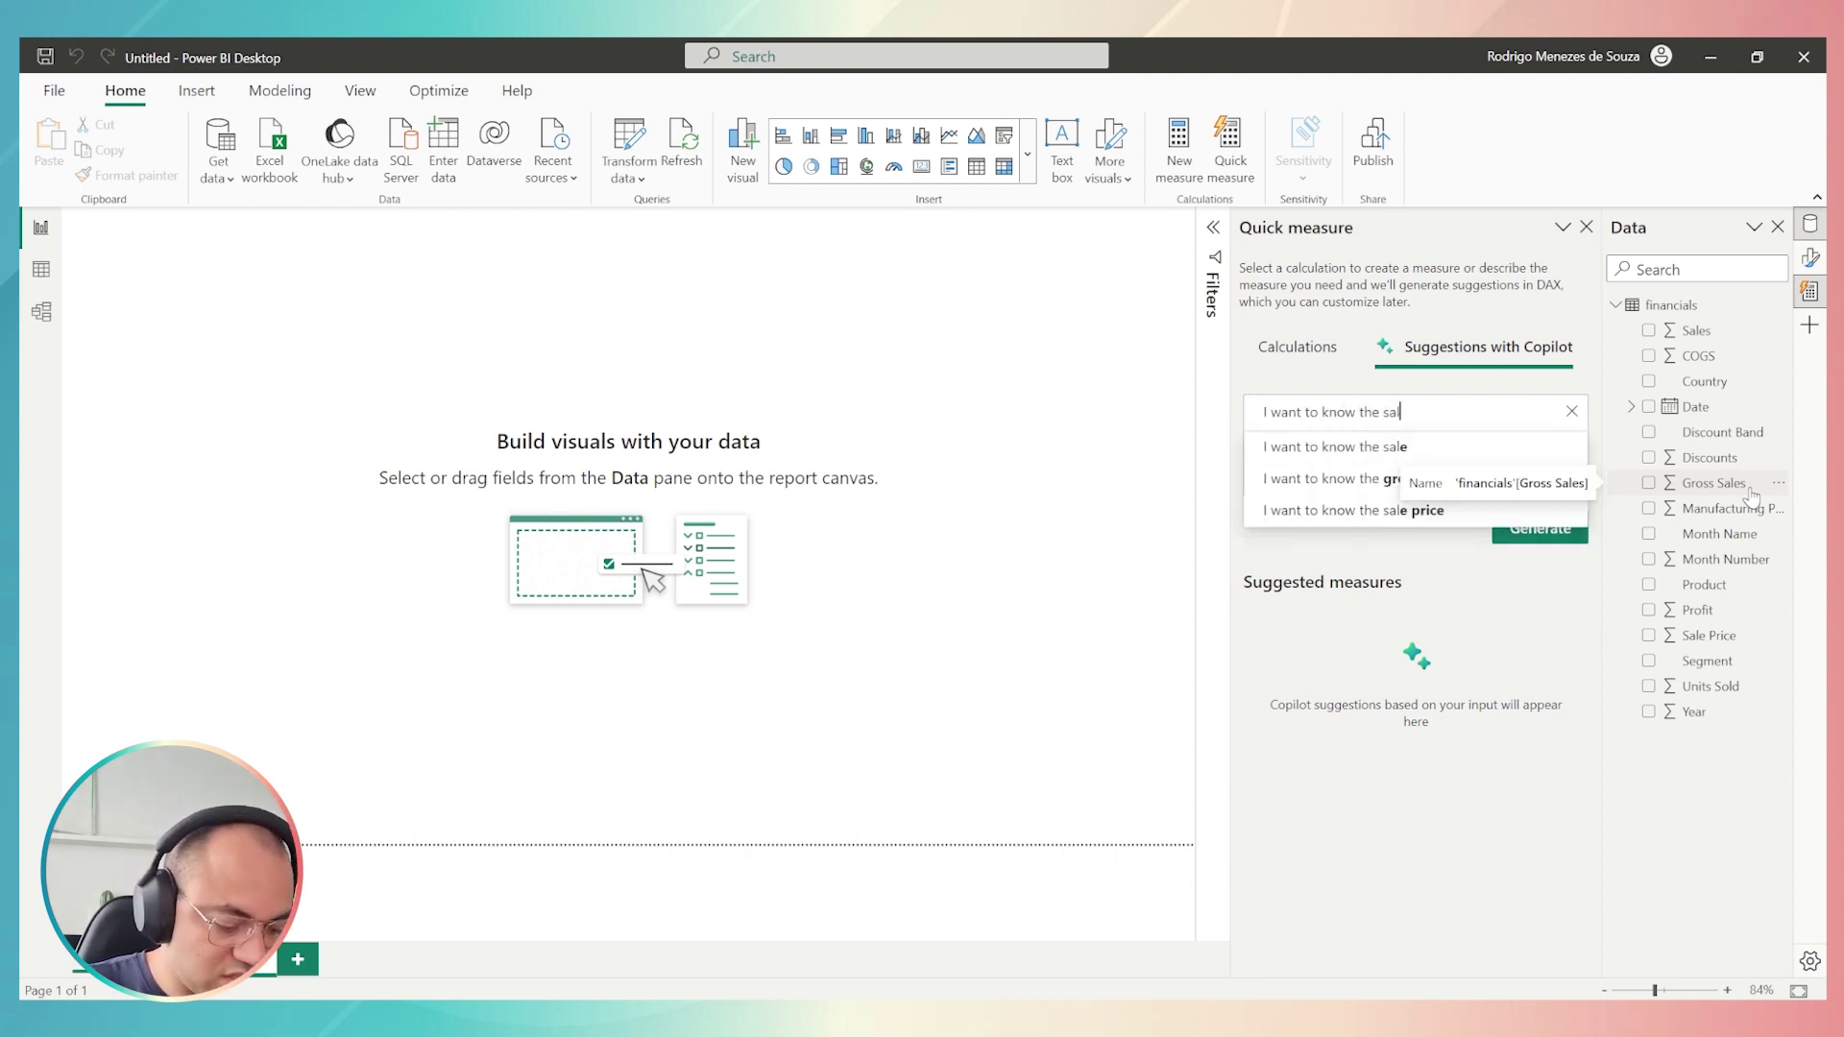
type("es averaage")
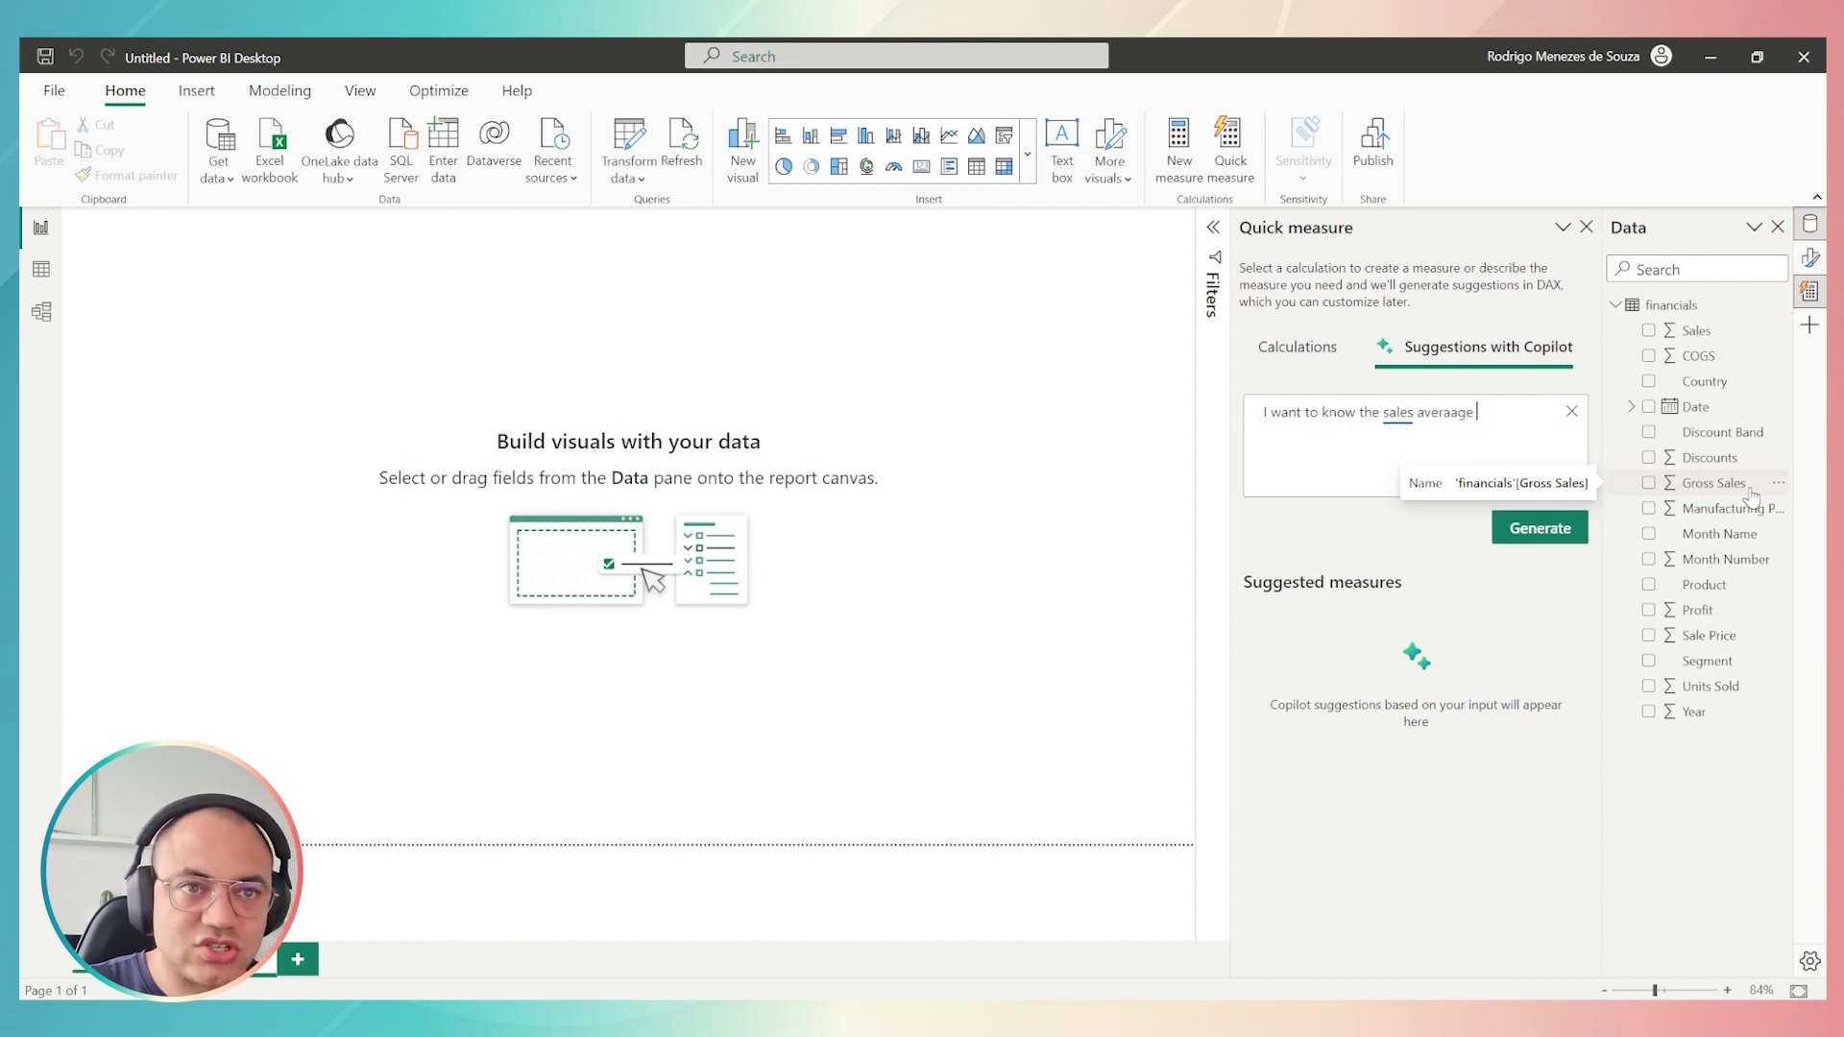
key("BackSpace")
key("BackSpace")
key("BackSpace")
key("BackSpace")
type("ge from ")
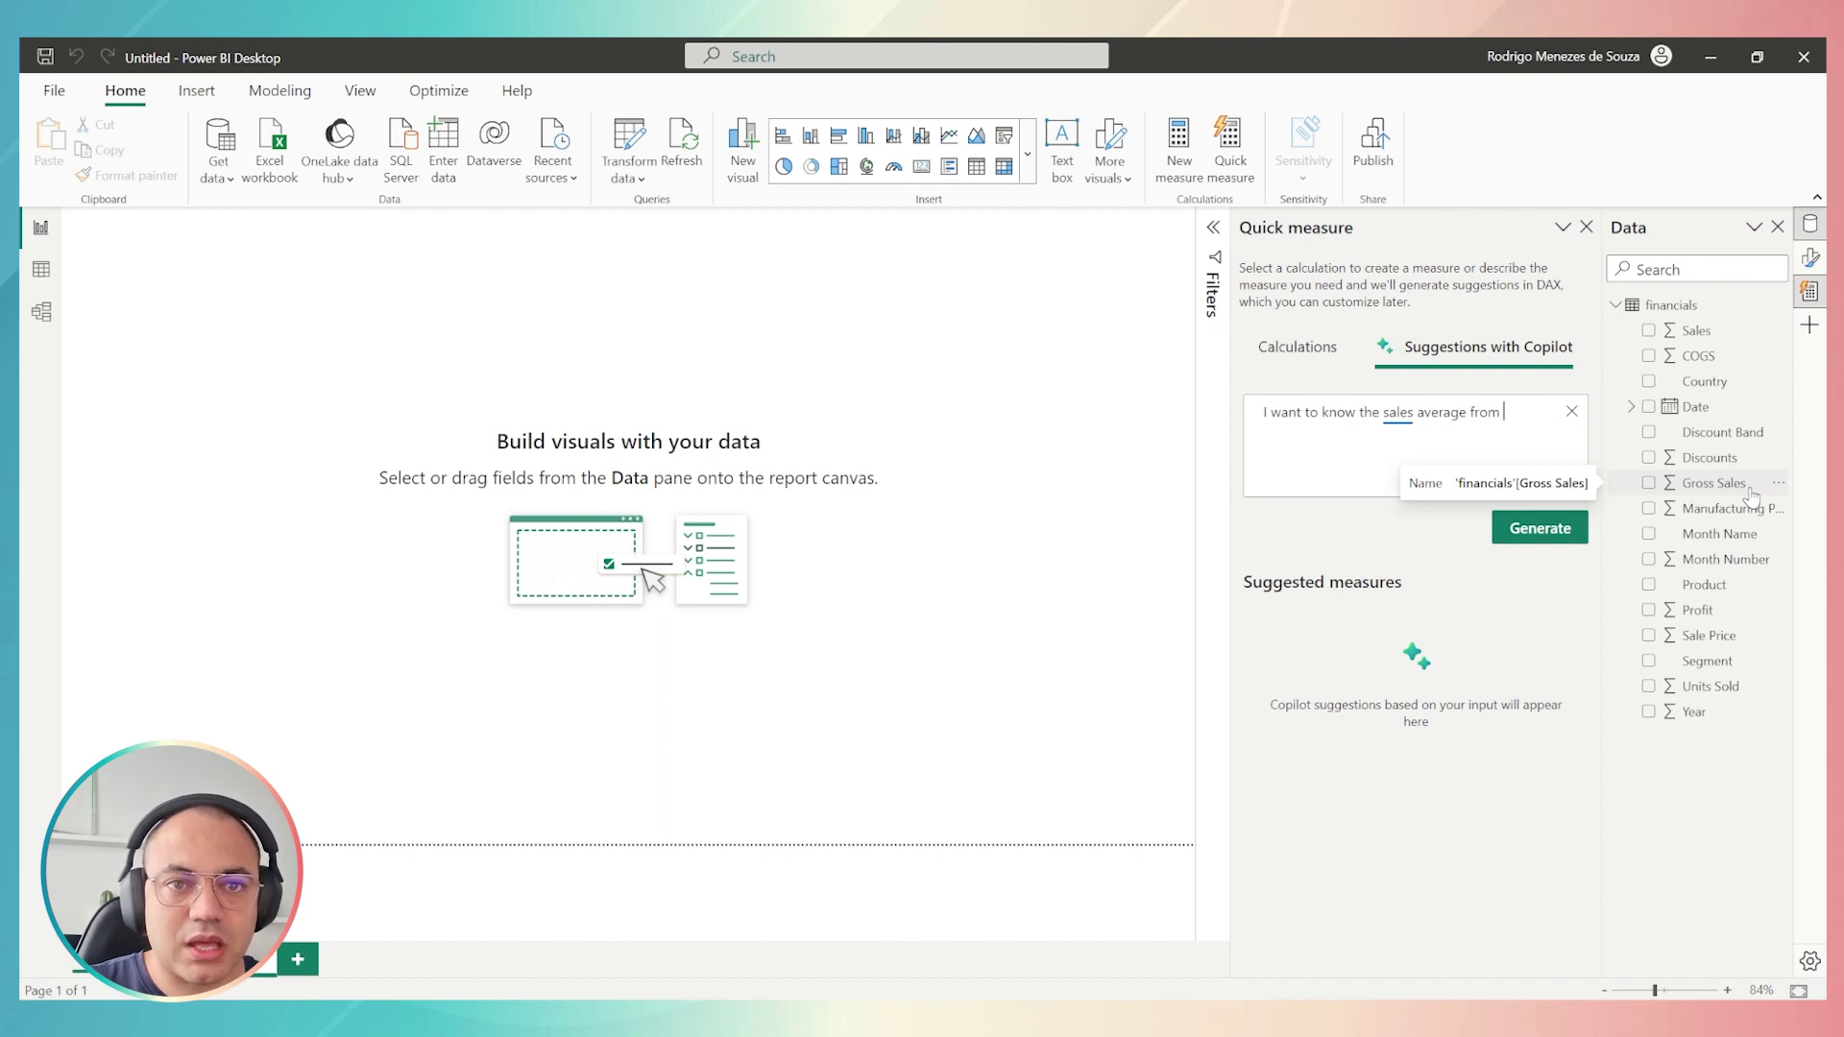
type("Month")
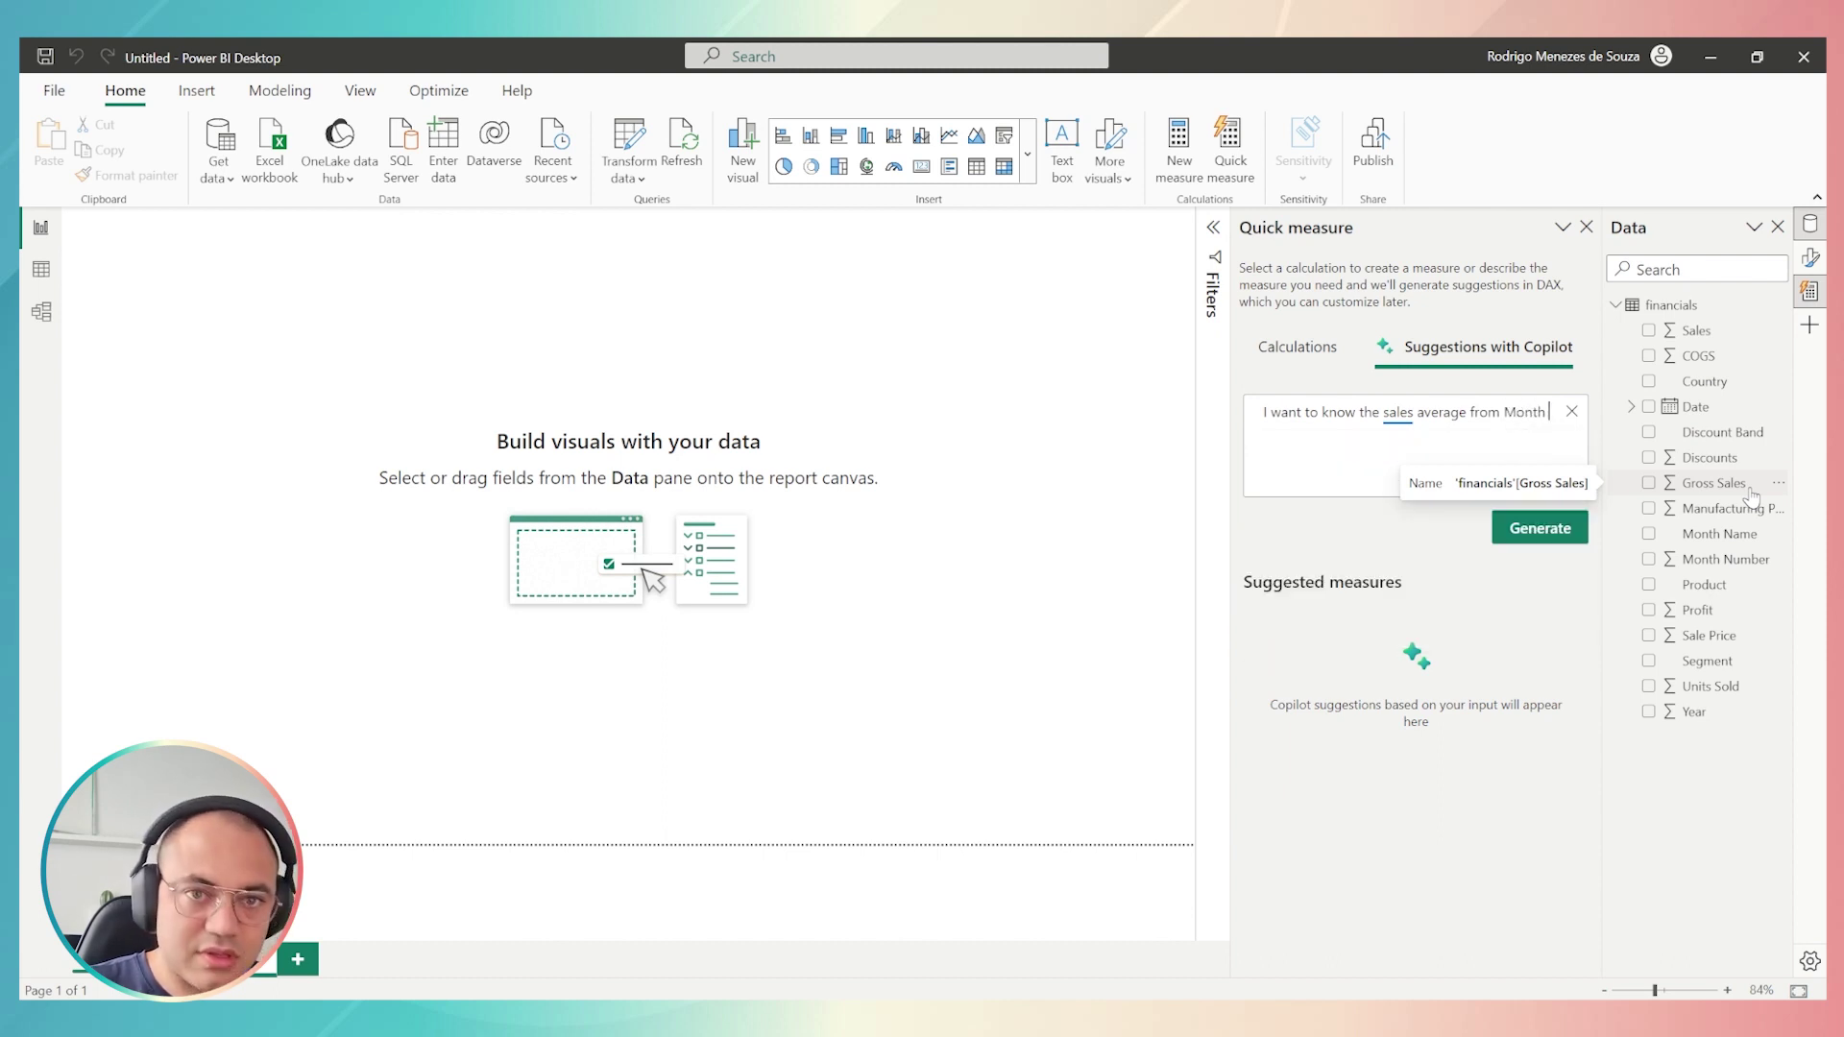
type(" Name")
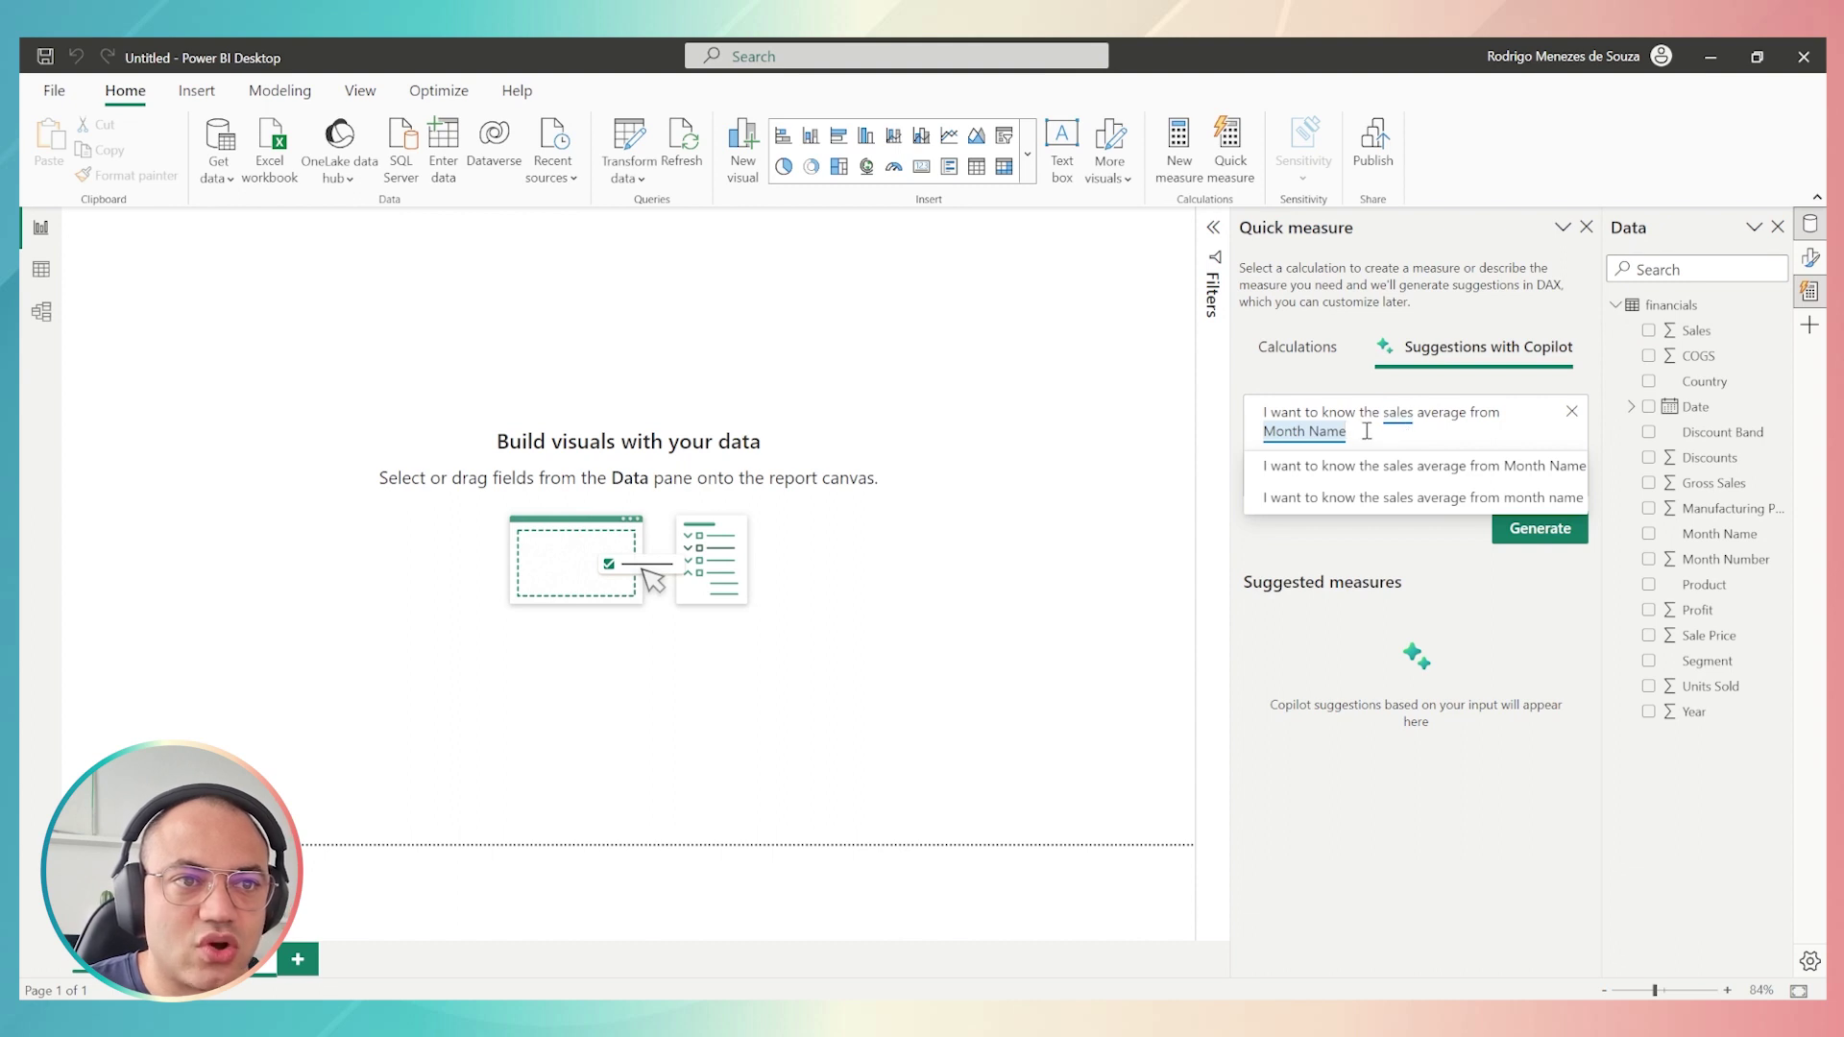
left_click(1361, 467)
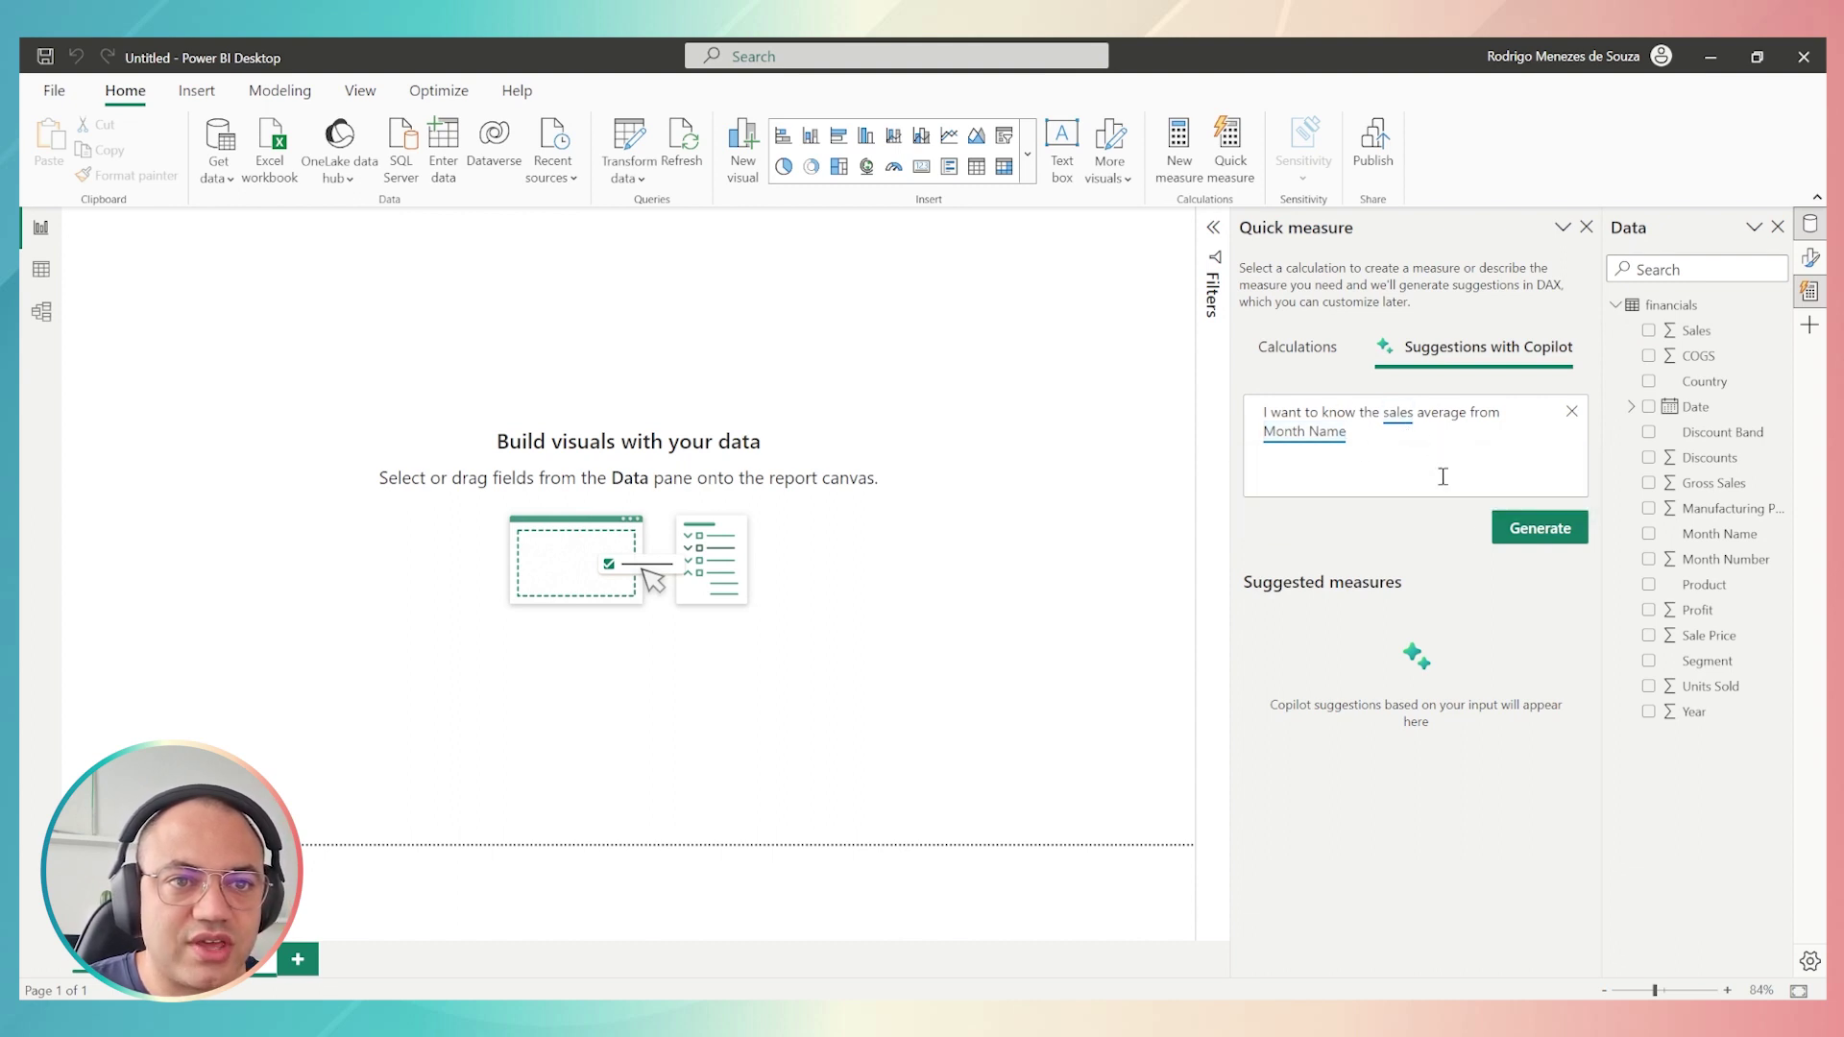
left_click(1542, 535)
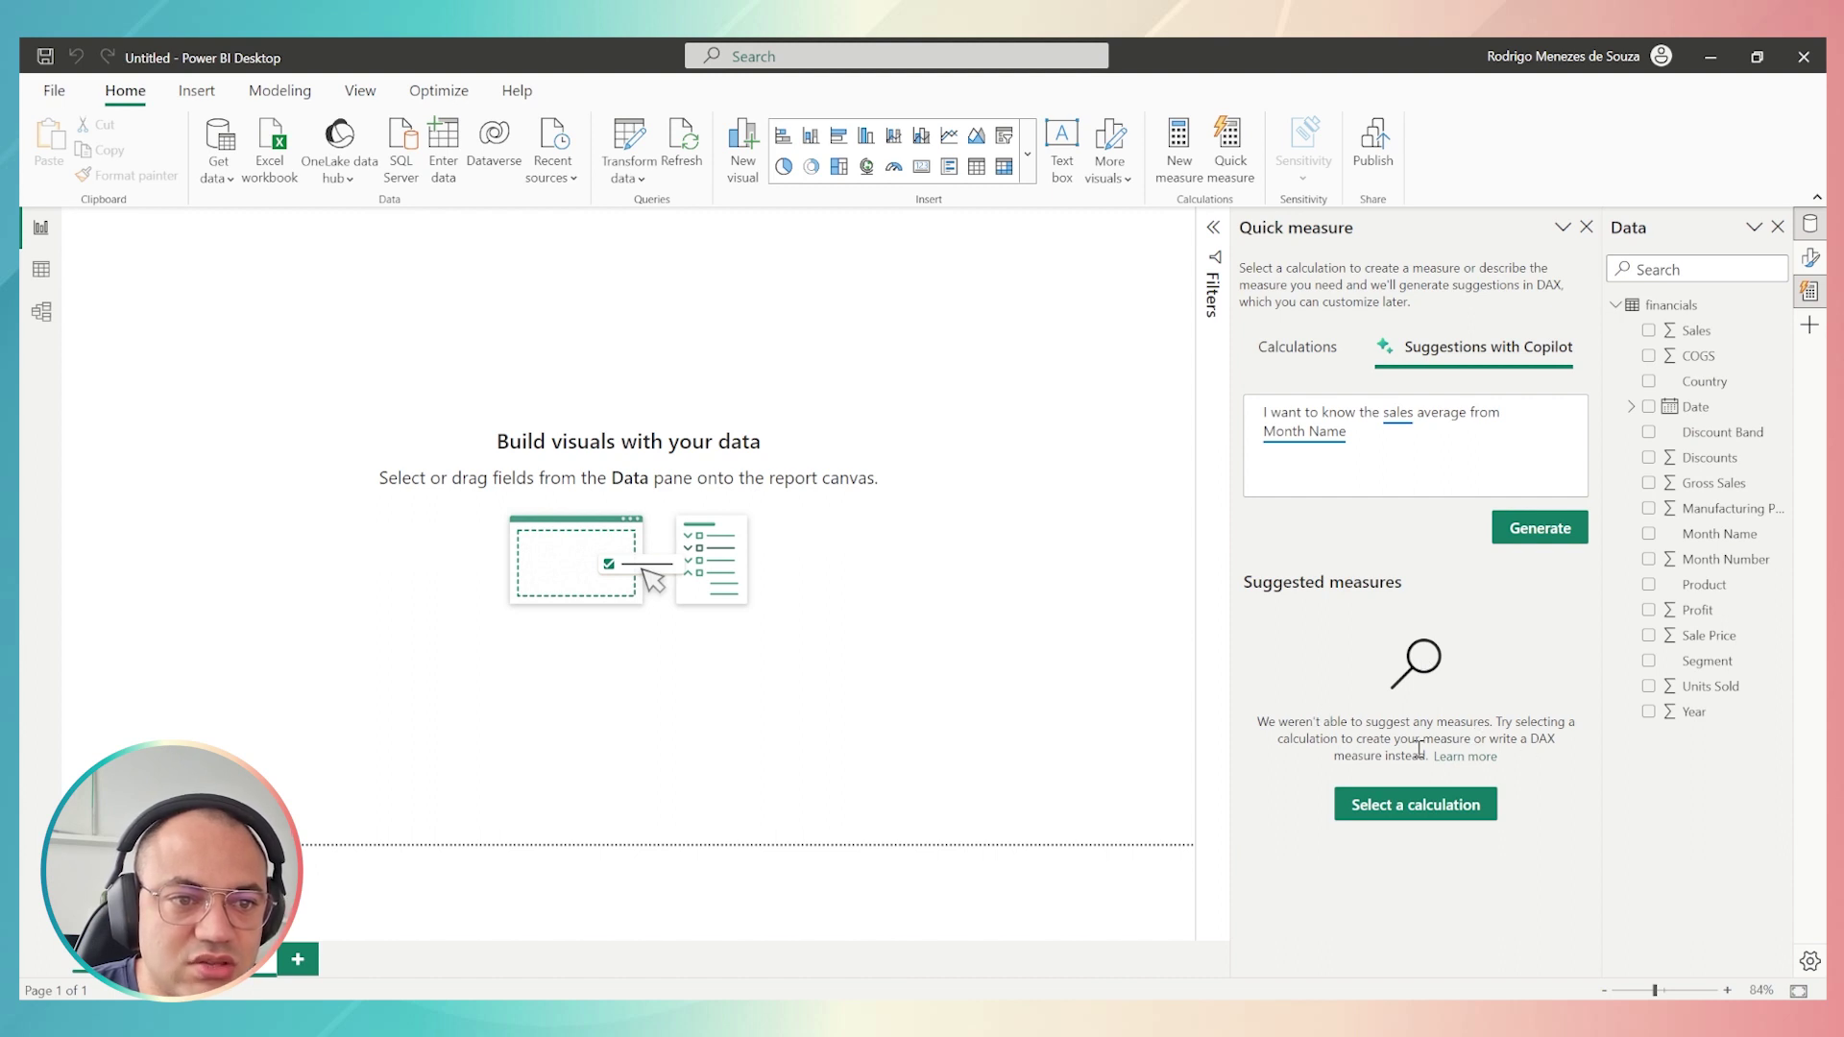
Change the Copilot request to gross sales and generate suggestions again.
left_click(1377, 433)
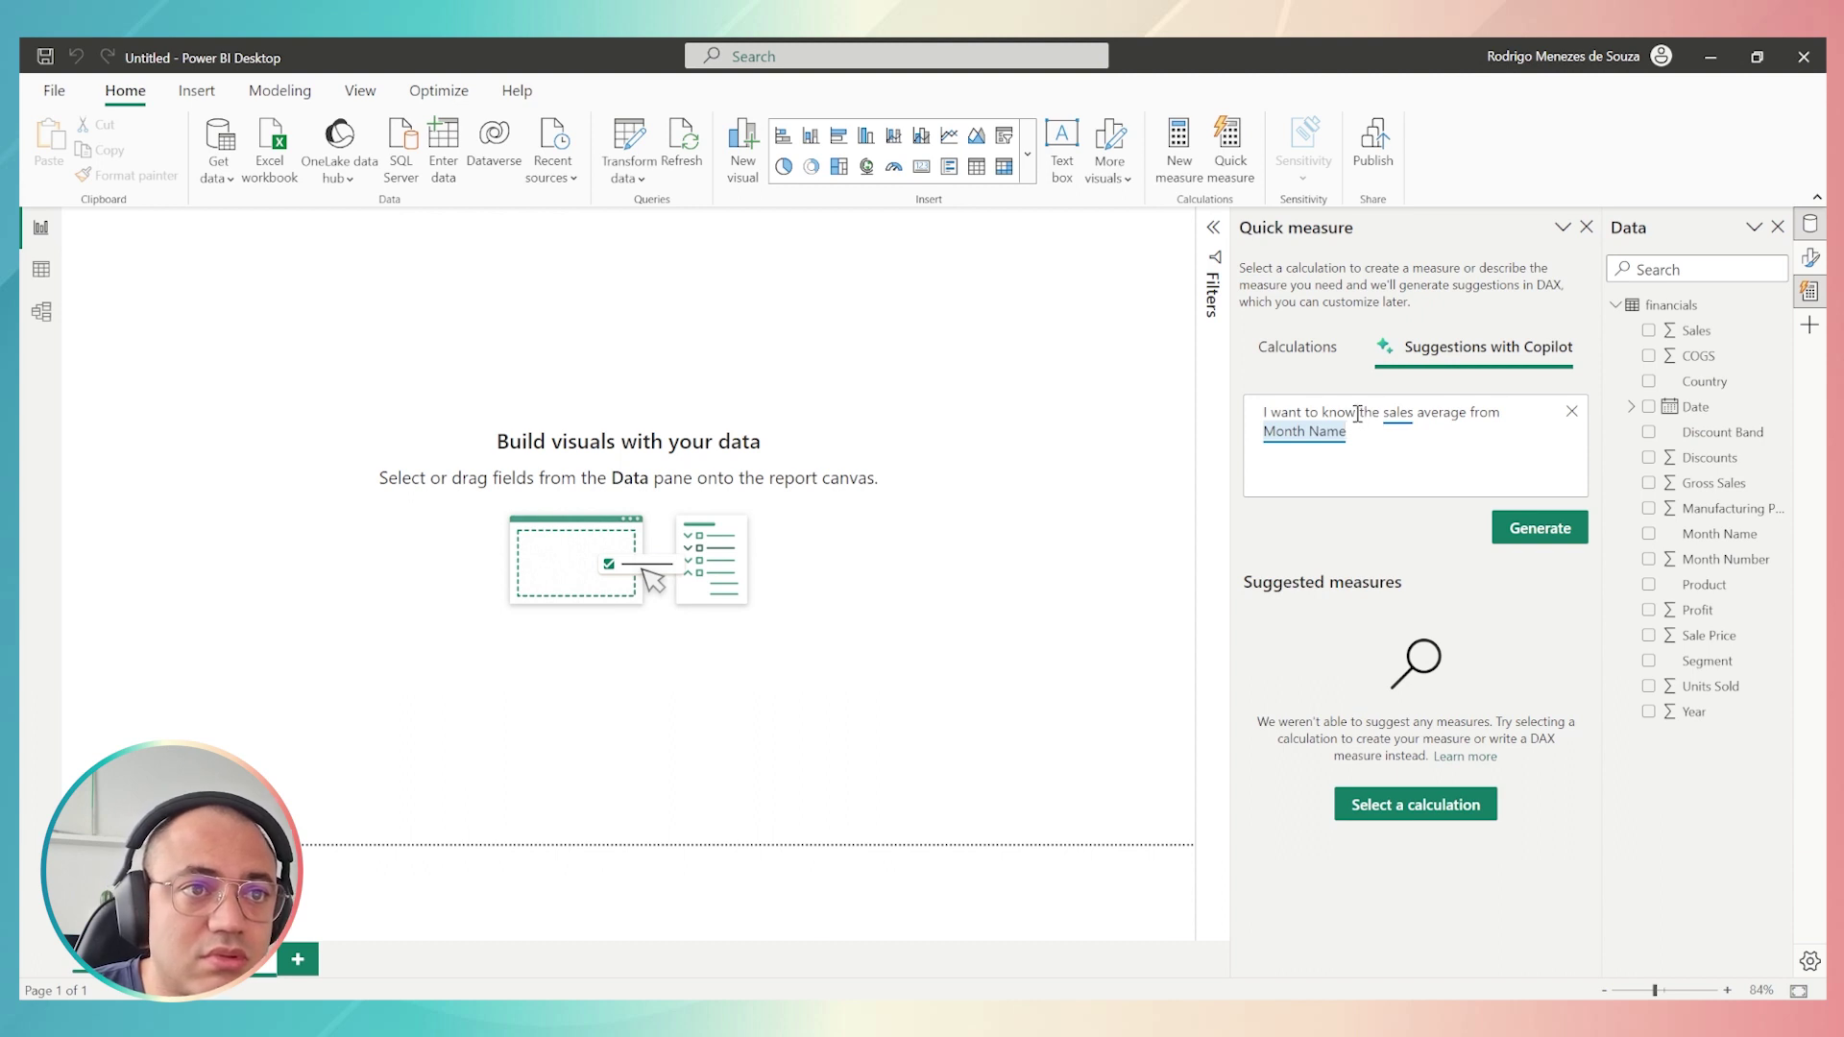
left_click(1380, 419)
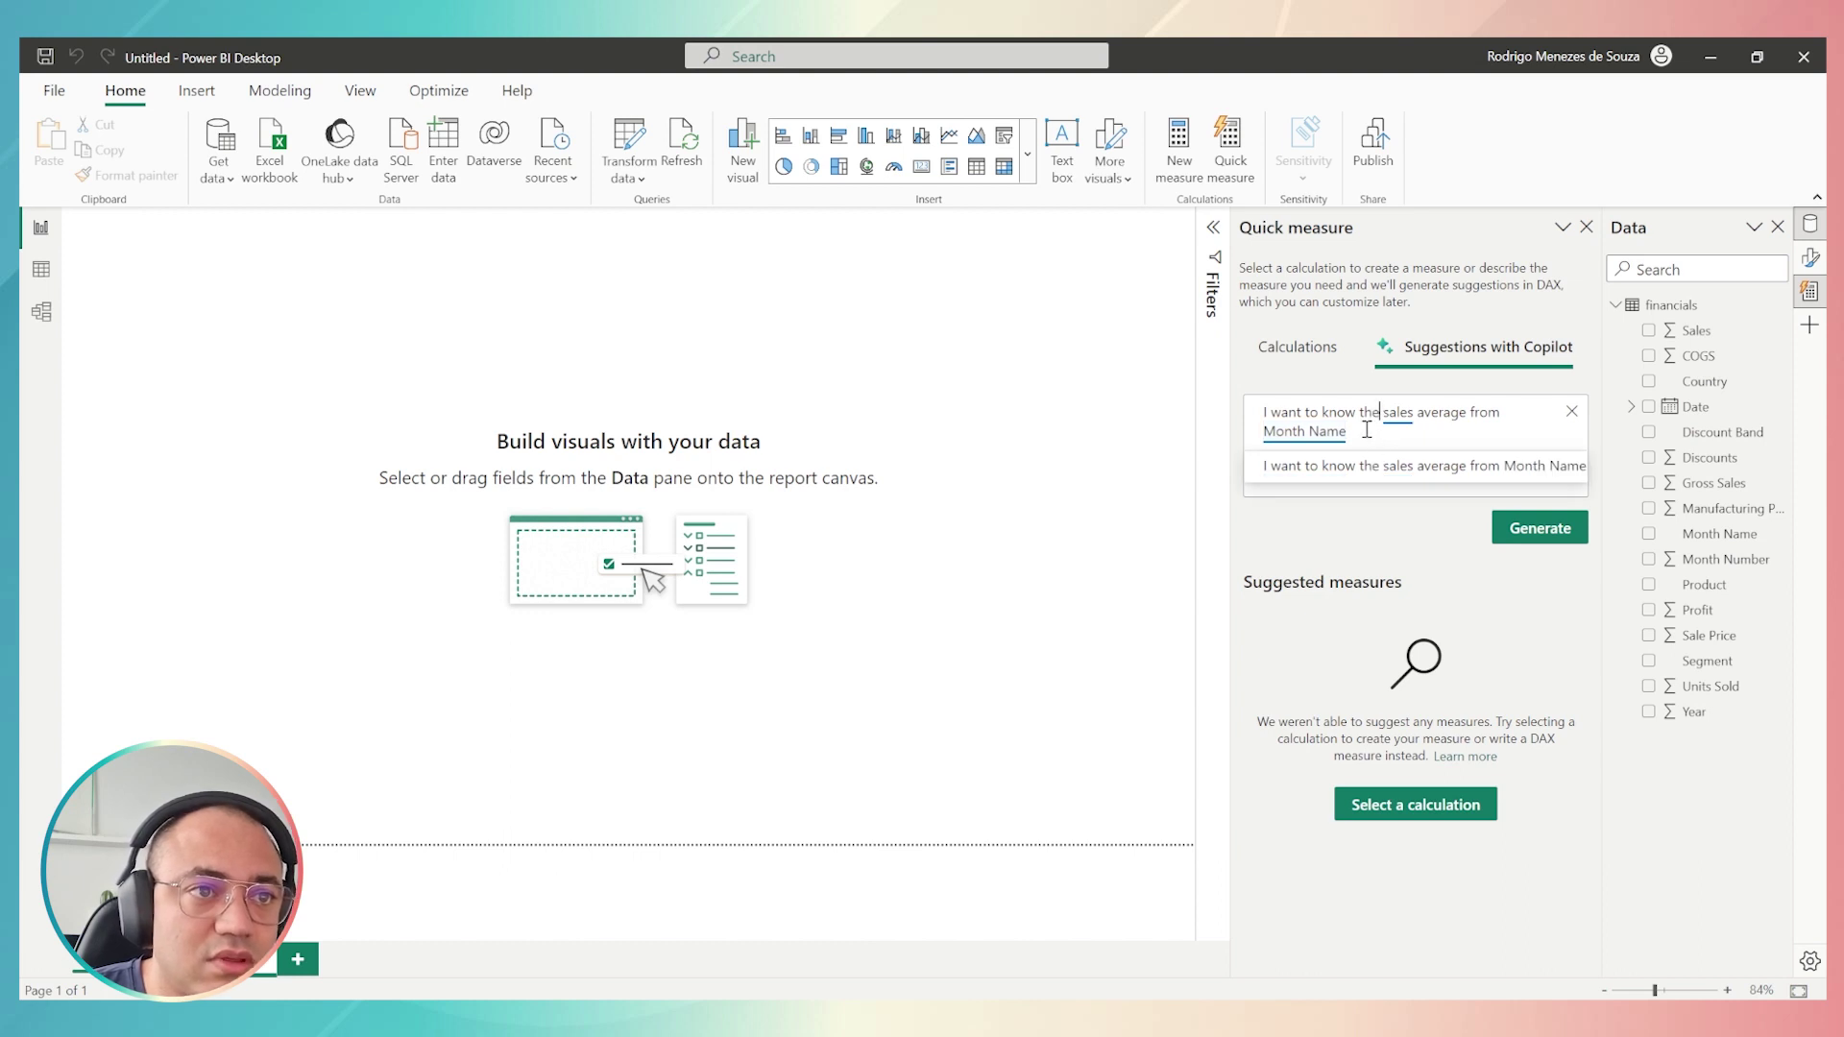
left_click(1375, 411)
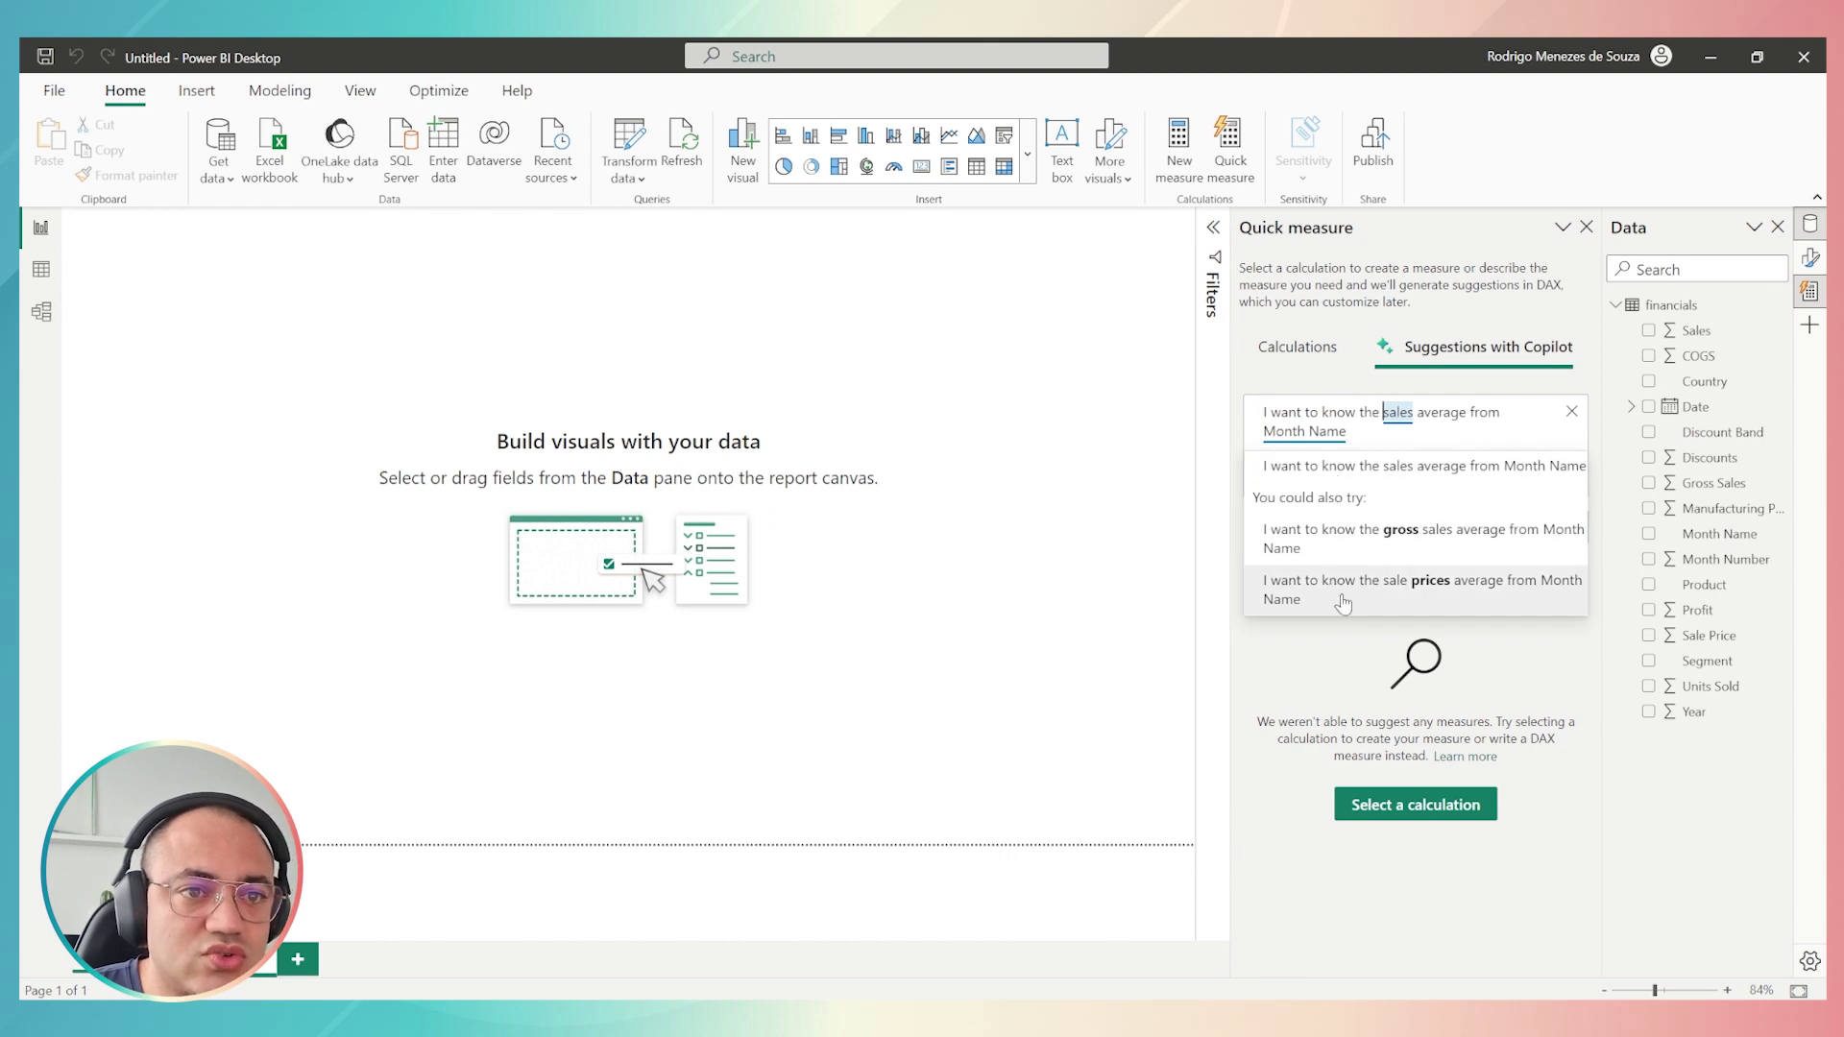
left_click(1380, 544)
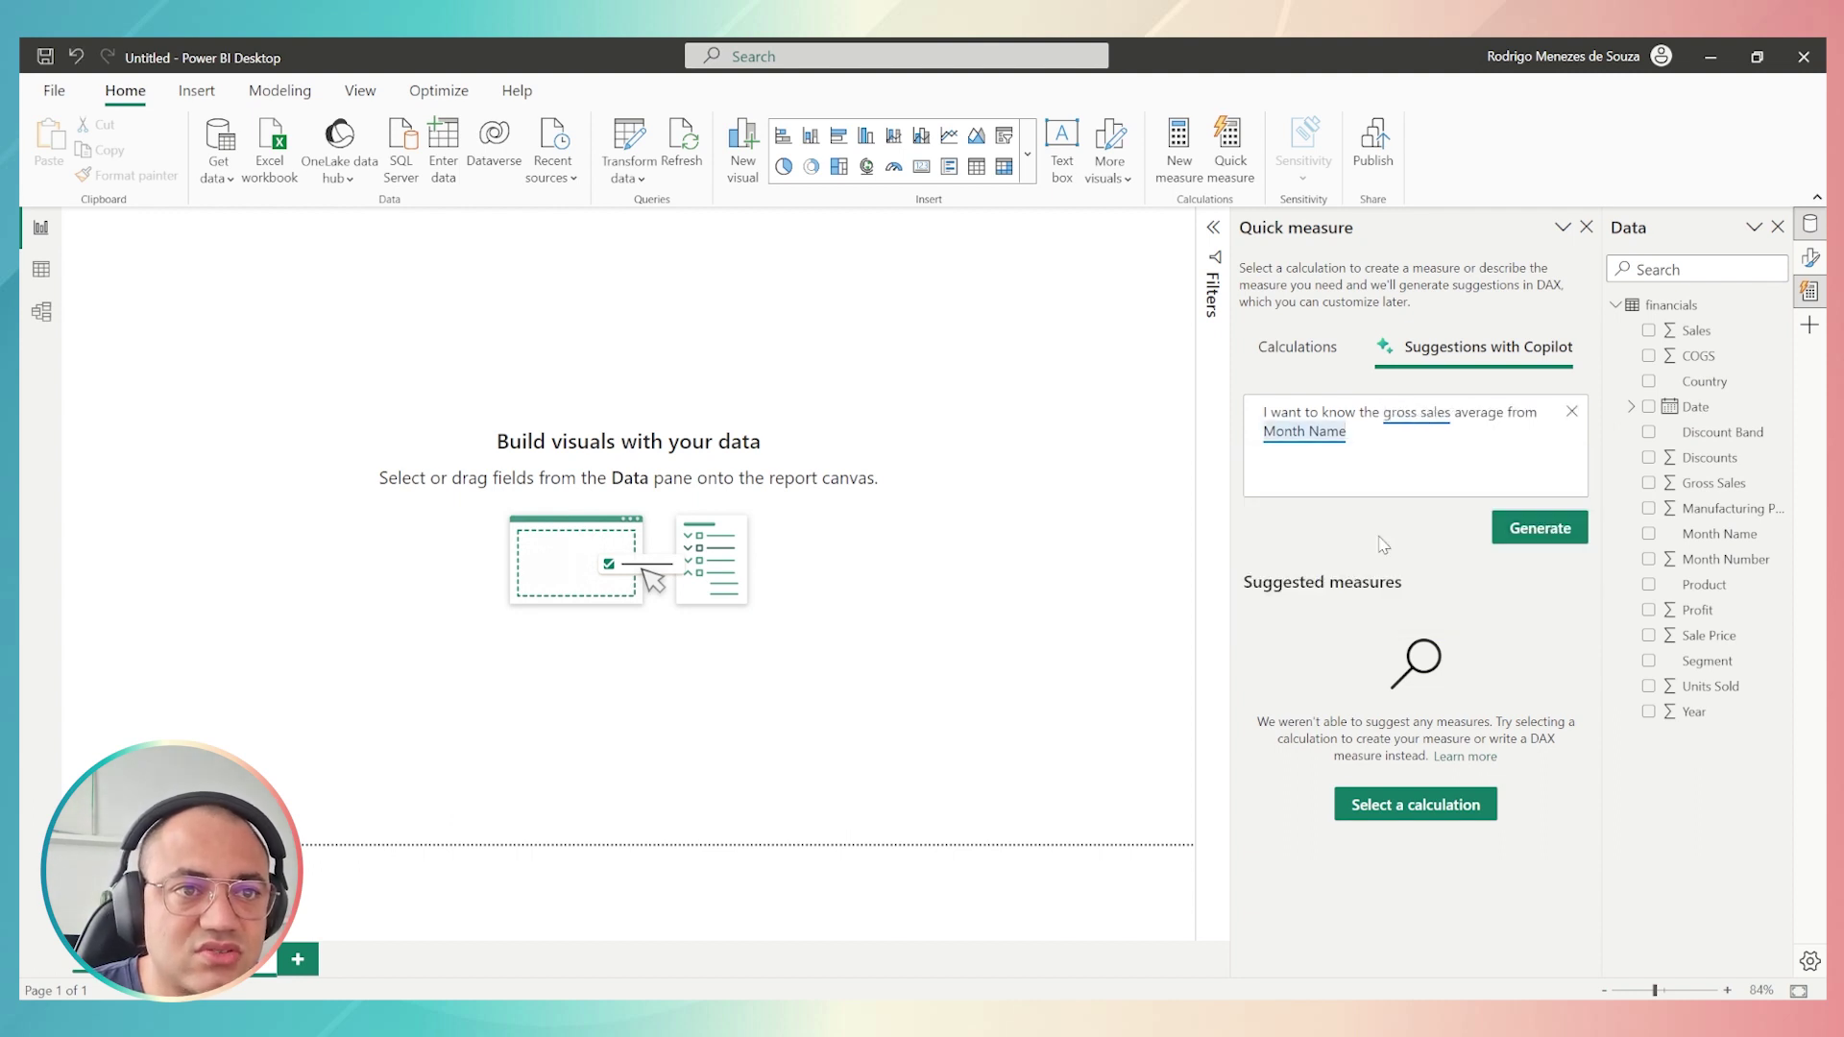
left_click(1545, 534)
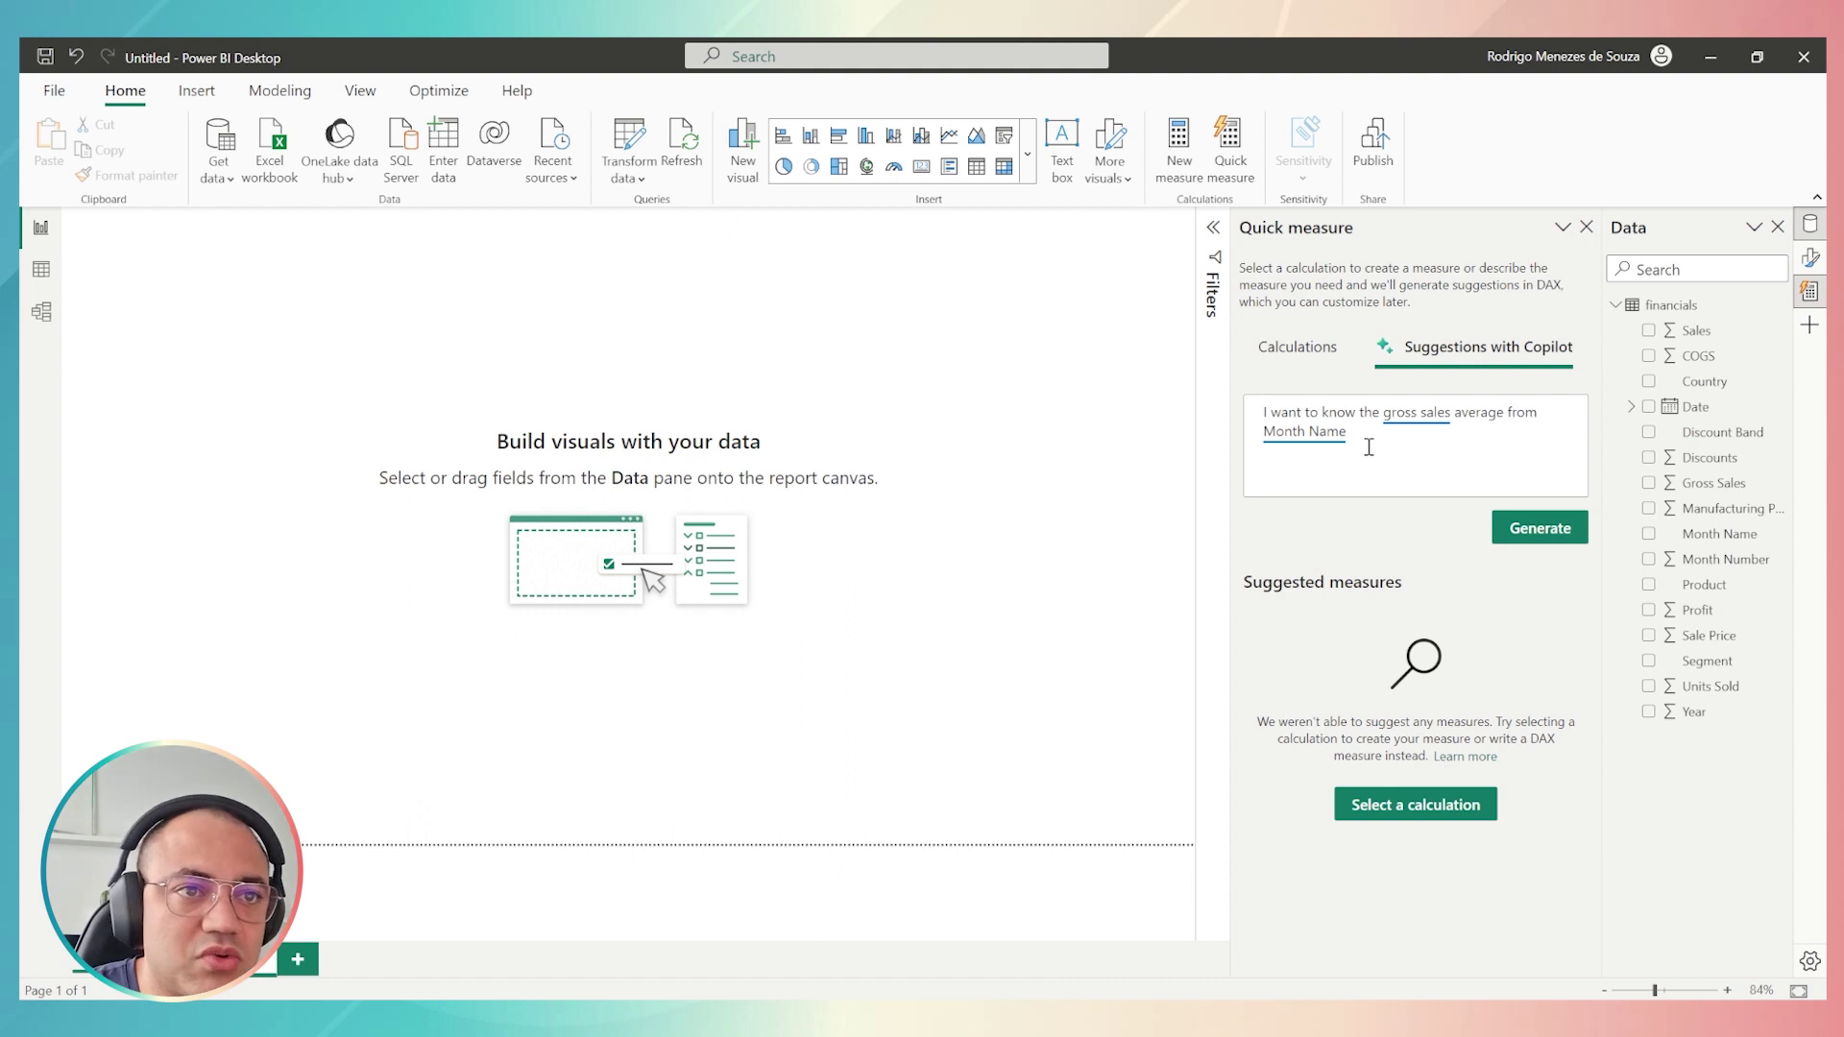
Reword the prompt to 'Give me the sales average per Month Name', dropping 'gross'.
left_click_drag(1369, 446, 1244, 419)
left_click(1265, 411)
left_click(1358, 413)
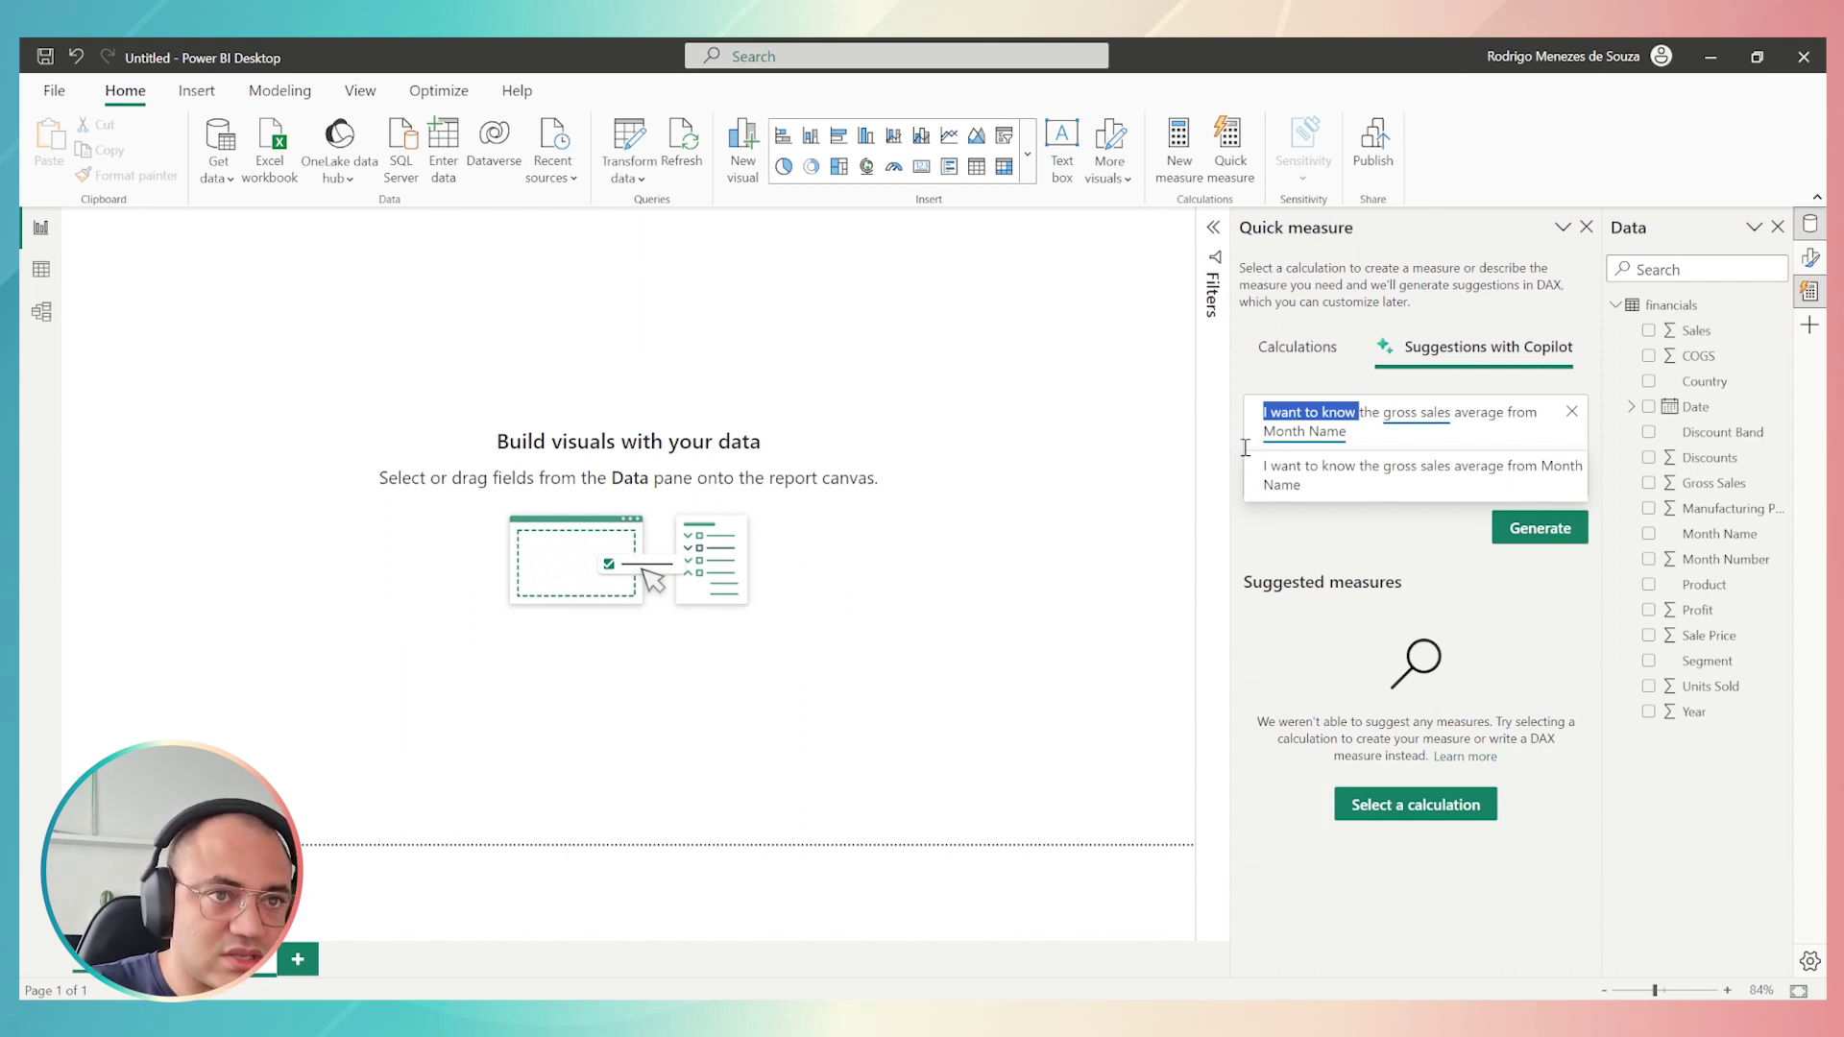
type("Give moe")
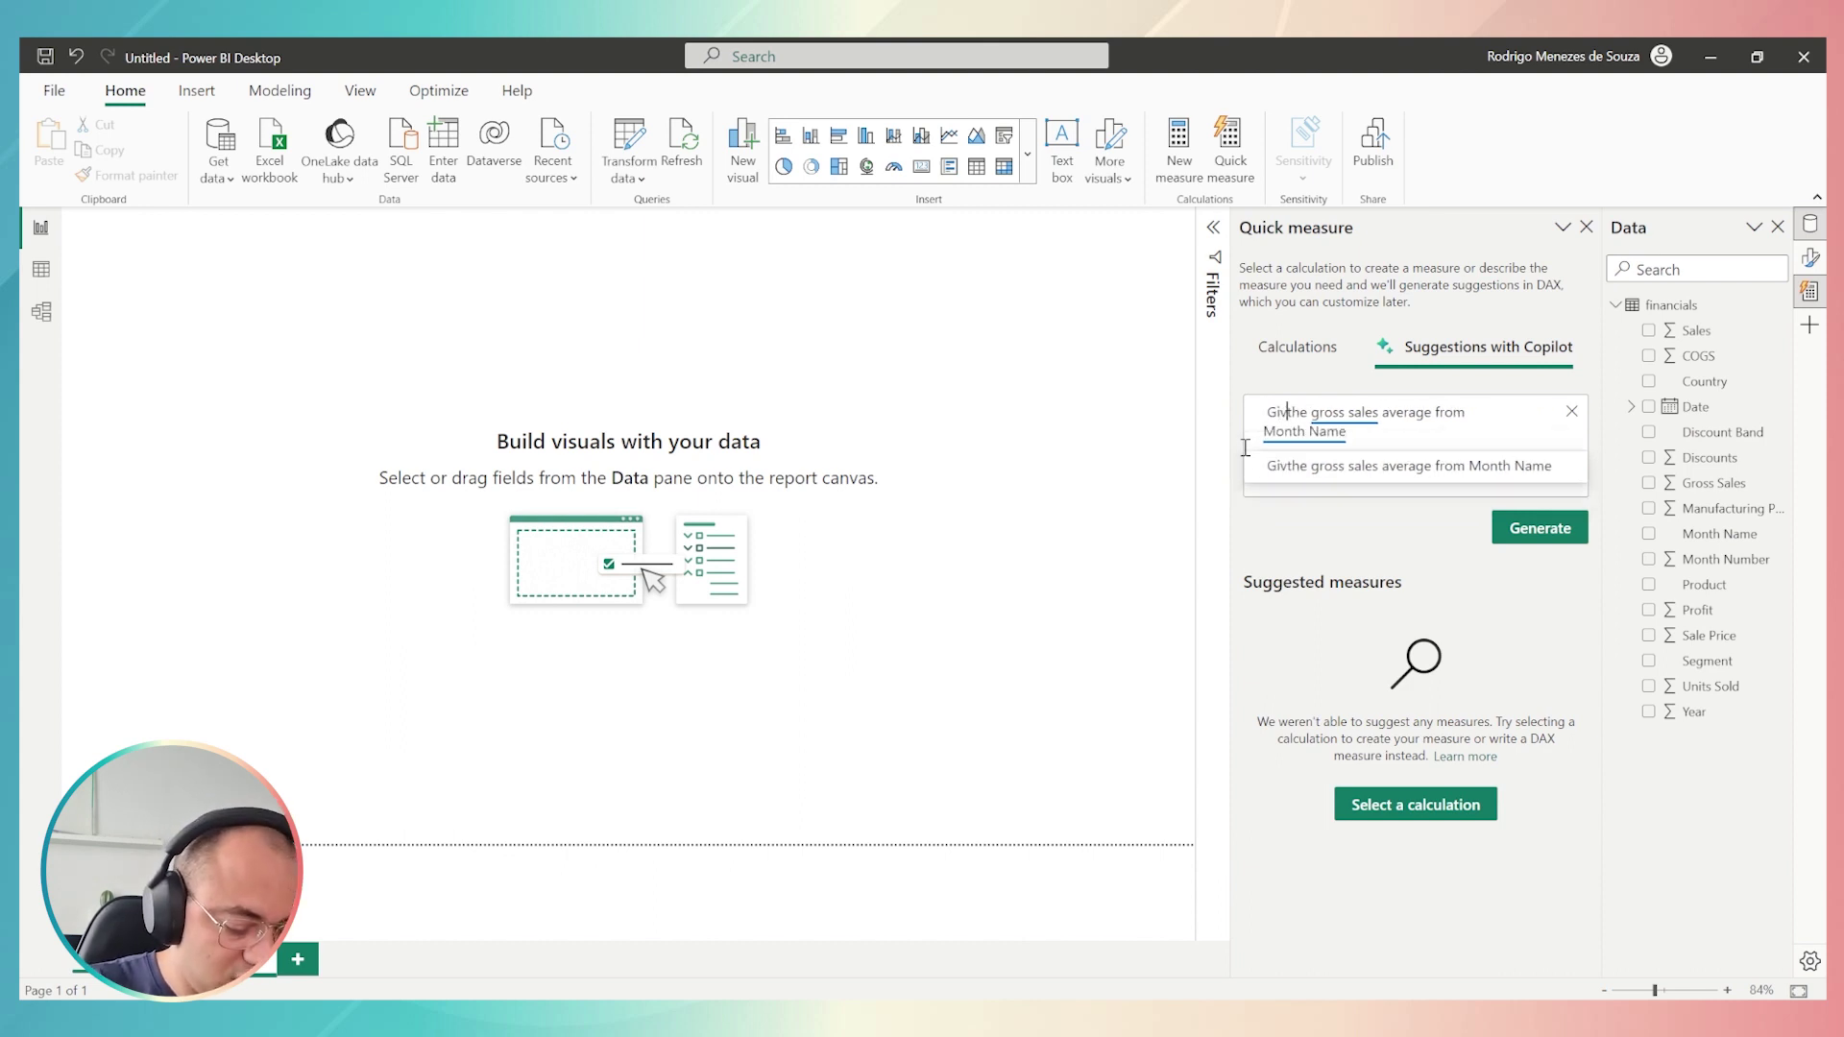
key("BackSpace")
key("BackSpace")
key("BackSpace")
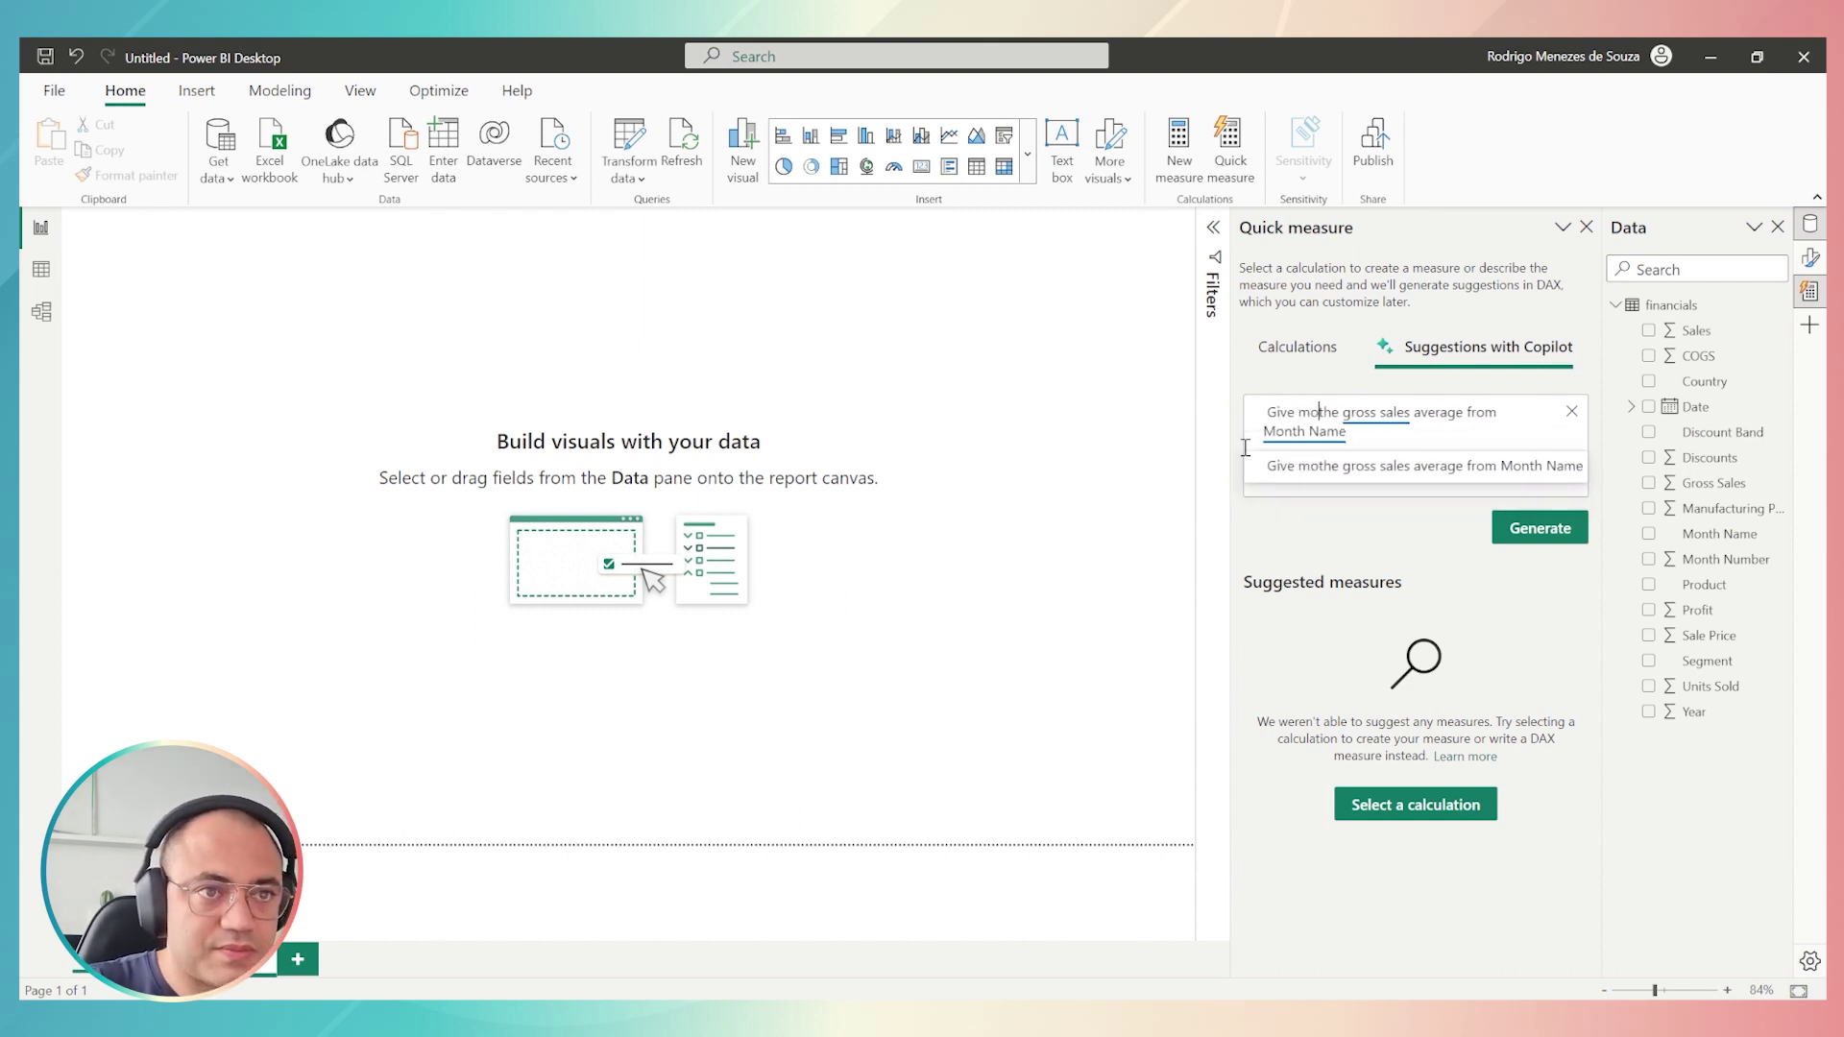
type("e")
key("ctrl+Right")
key("shift+Right")
key("shift+Right")
key("shift+Right")
key("shift+Right")
key("shift+Right")
key("Delete")
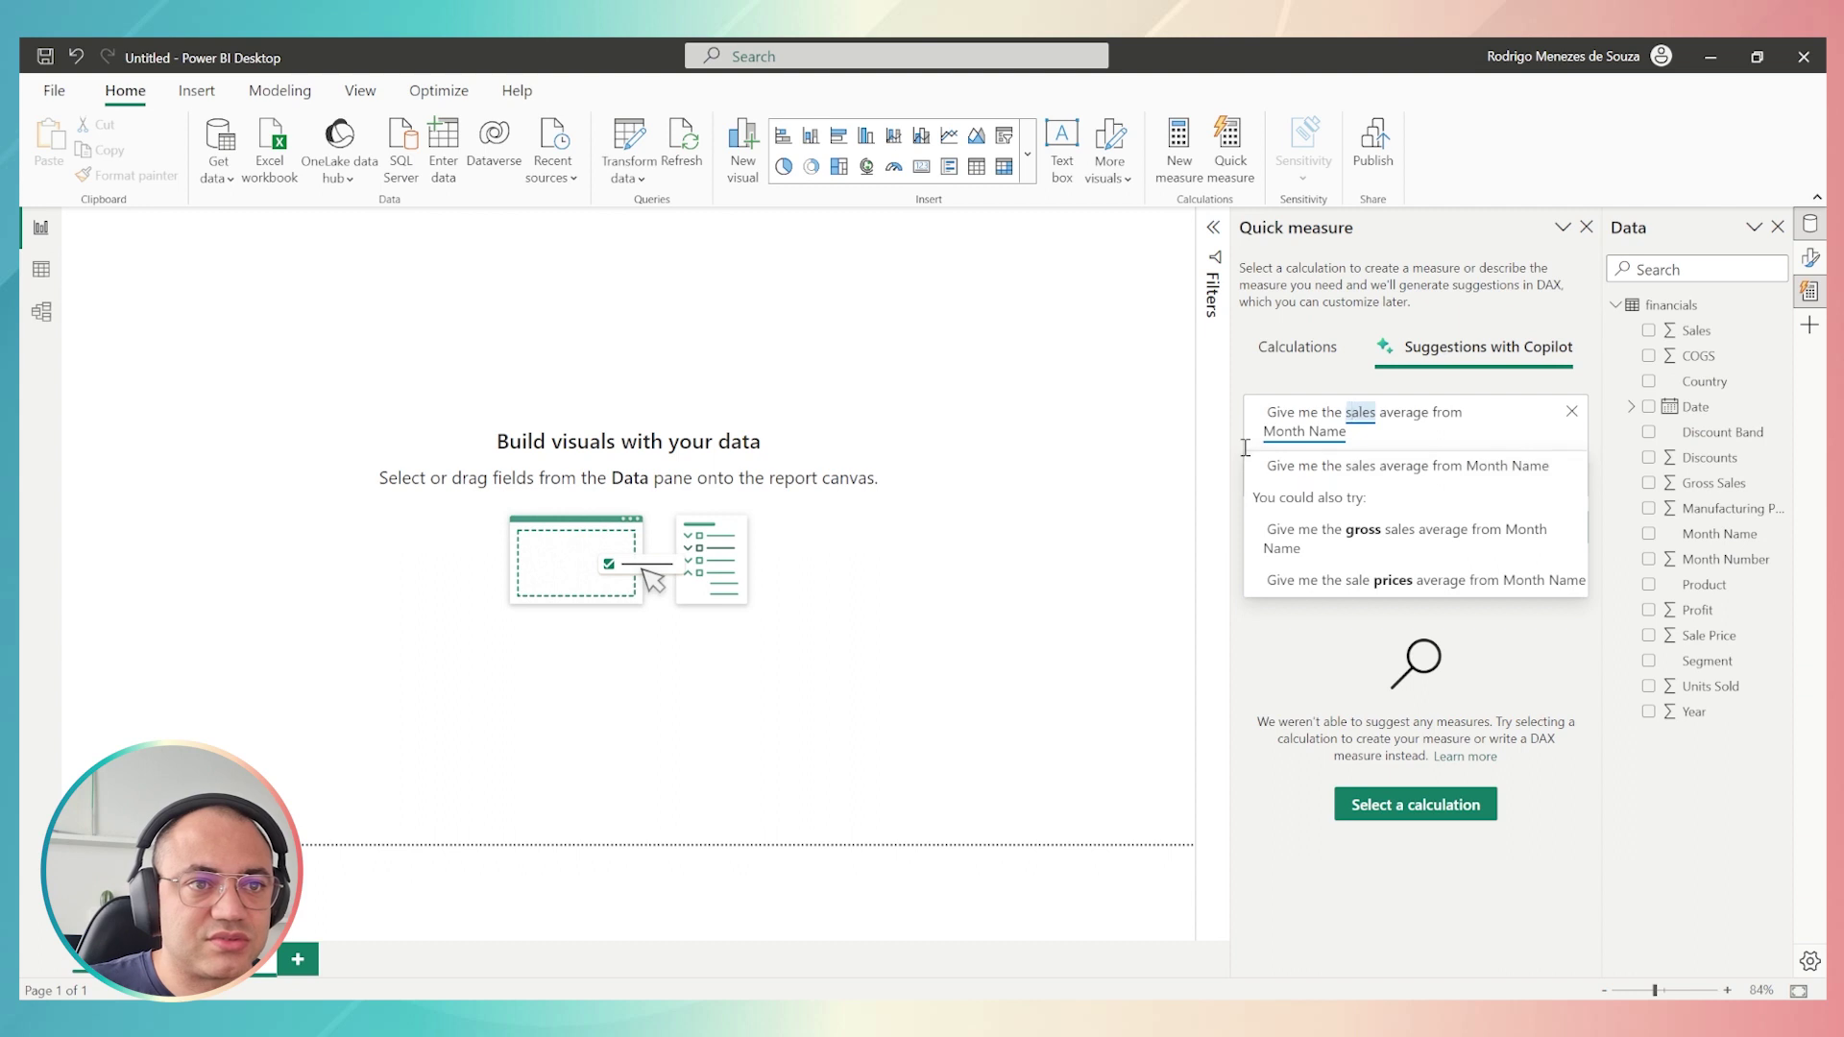
key("ctrl+Right")
key("ctrl+Right")
key("shift+Right")
key("shift+Right")
key("shift+Right")
key("shift+Right")
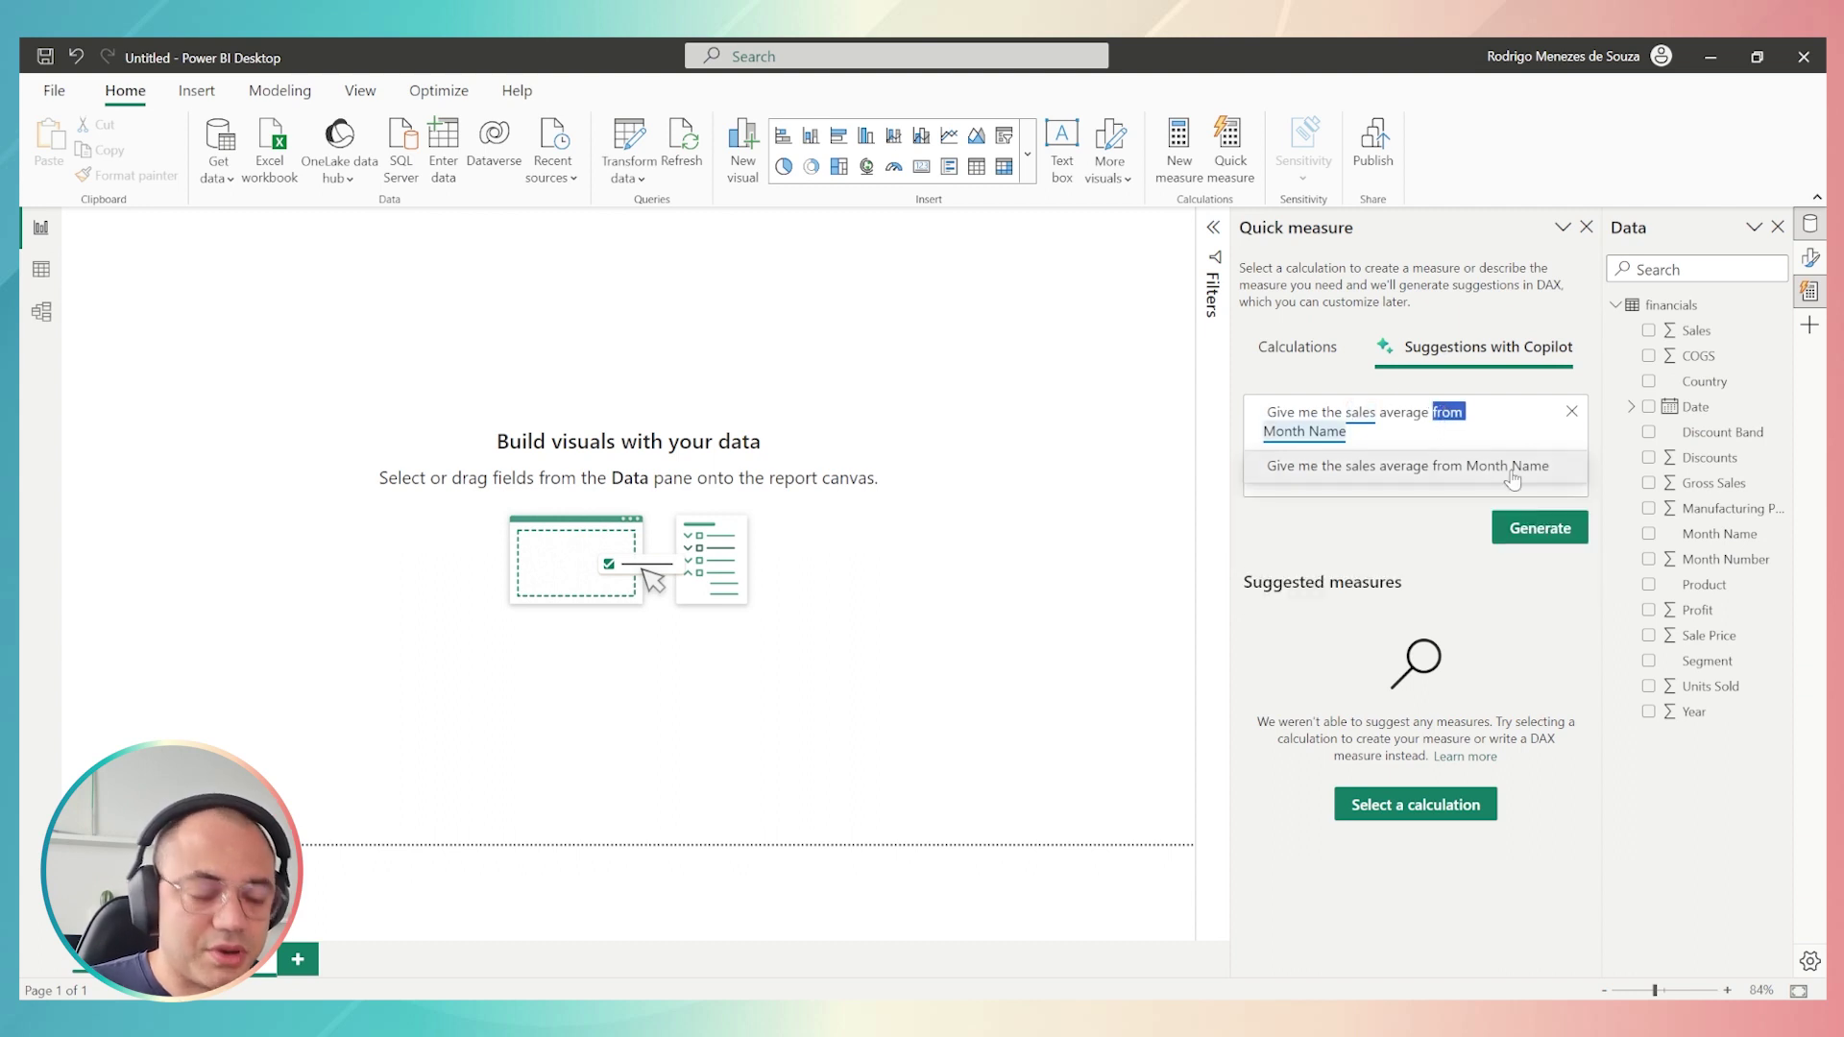
type("per")
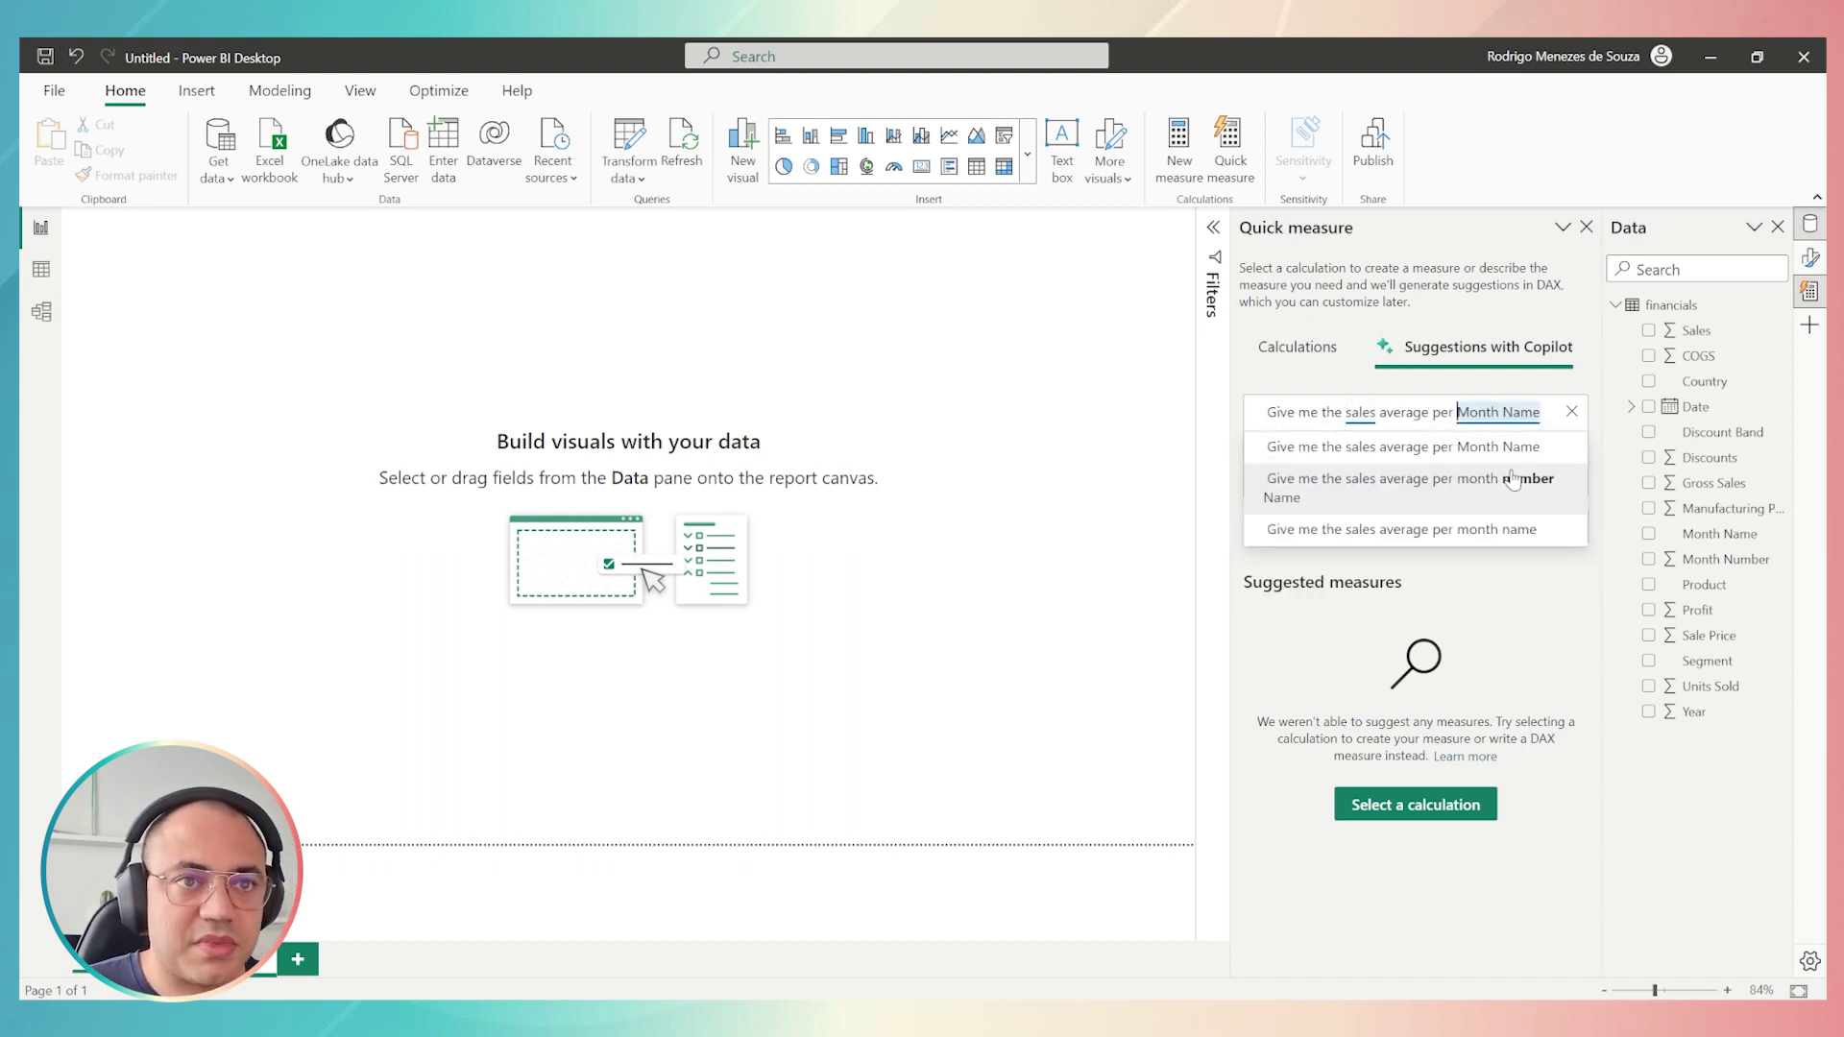
Generate suggestions and reveal the 'Average total sale per month name' AVERAGEX DAX preview.
left_click(1534, 533)
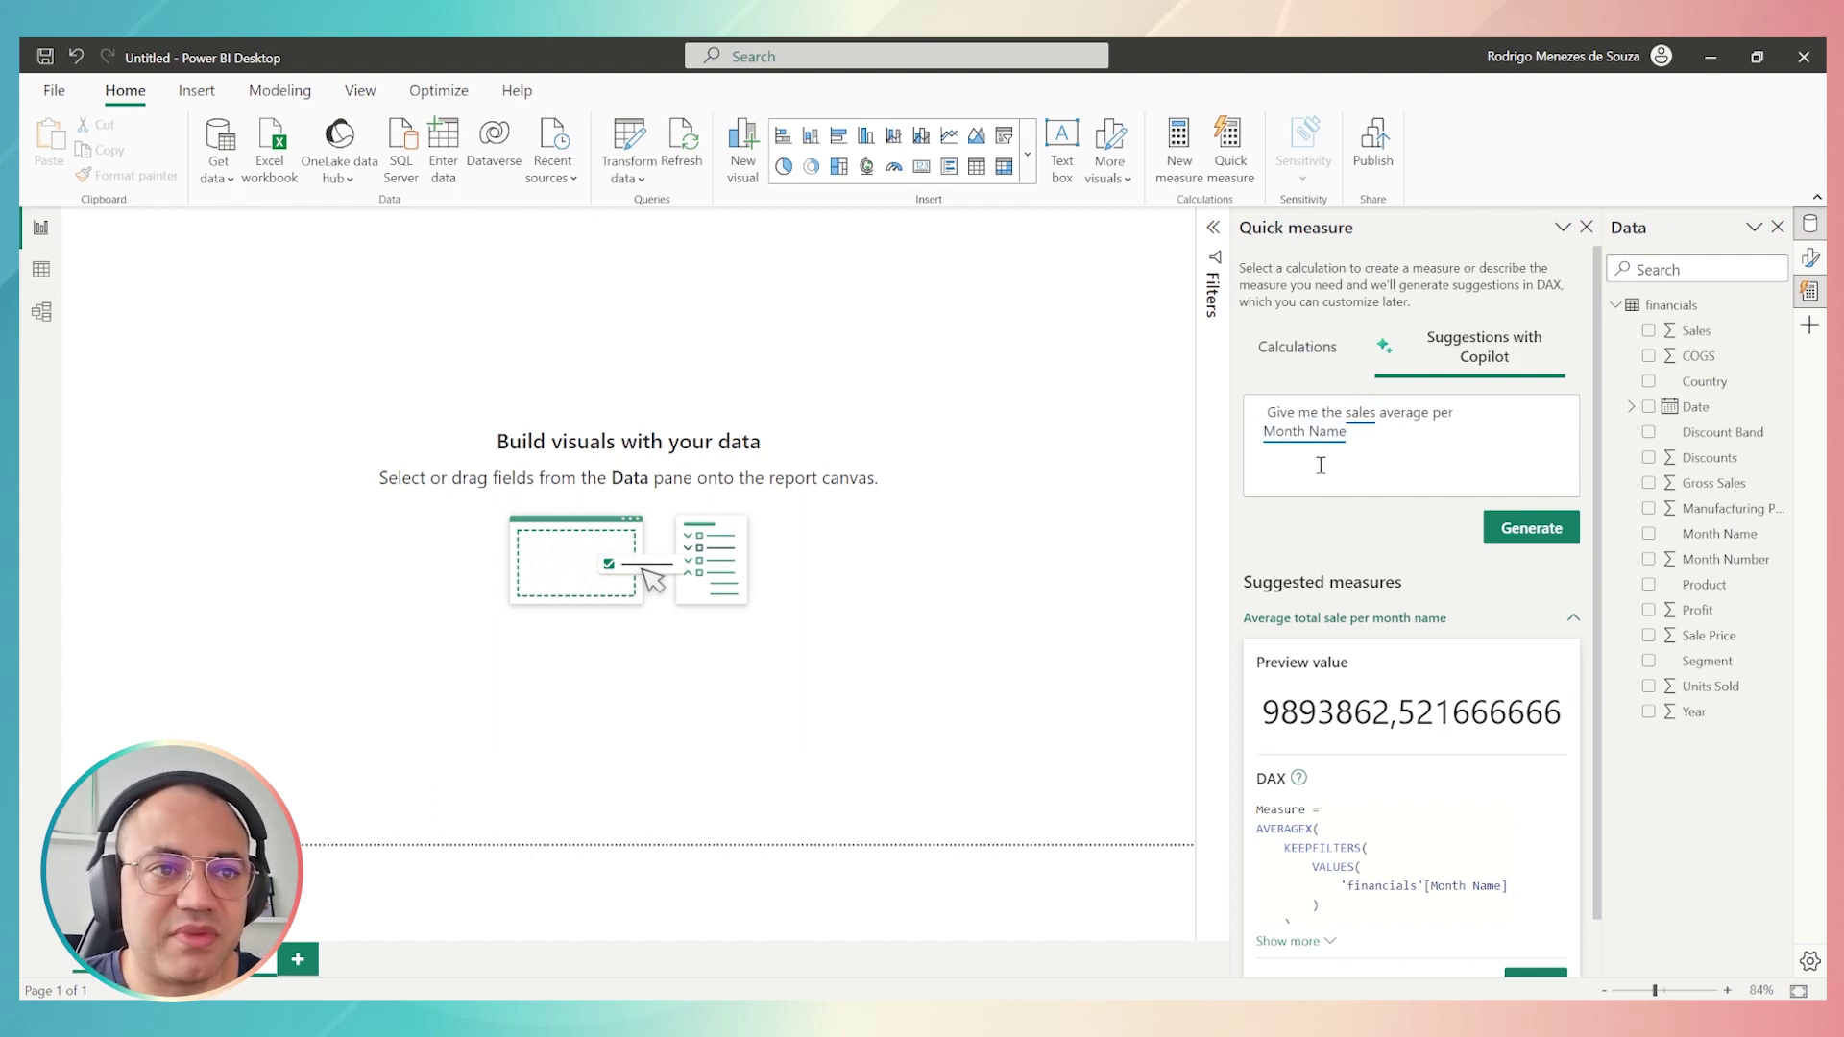
scroll(1412, 692, "down", 2)
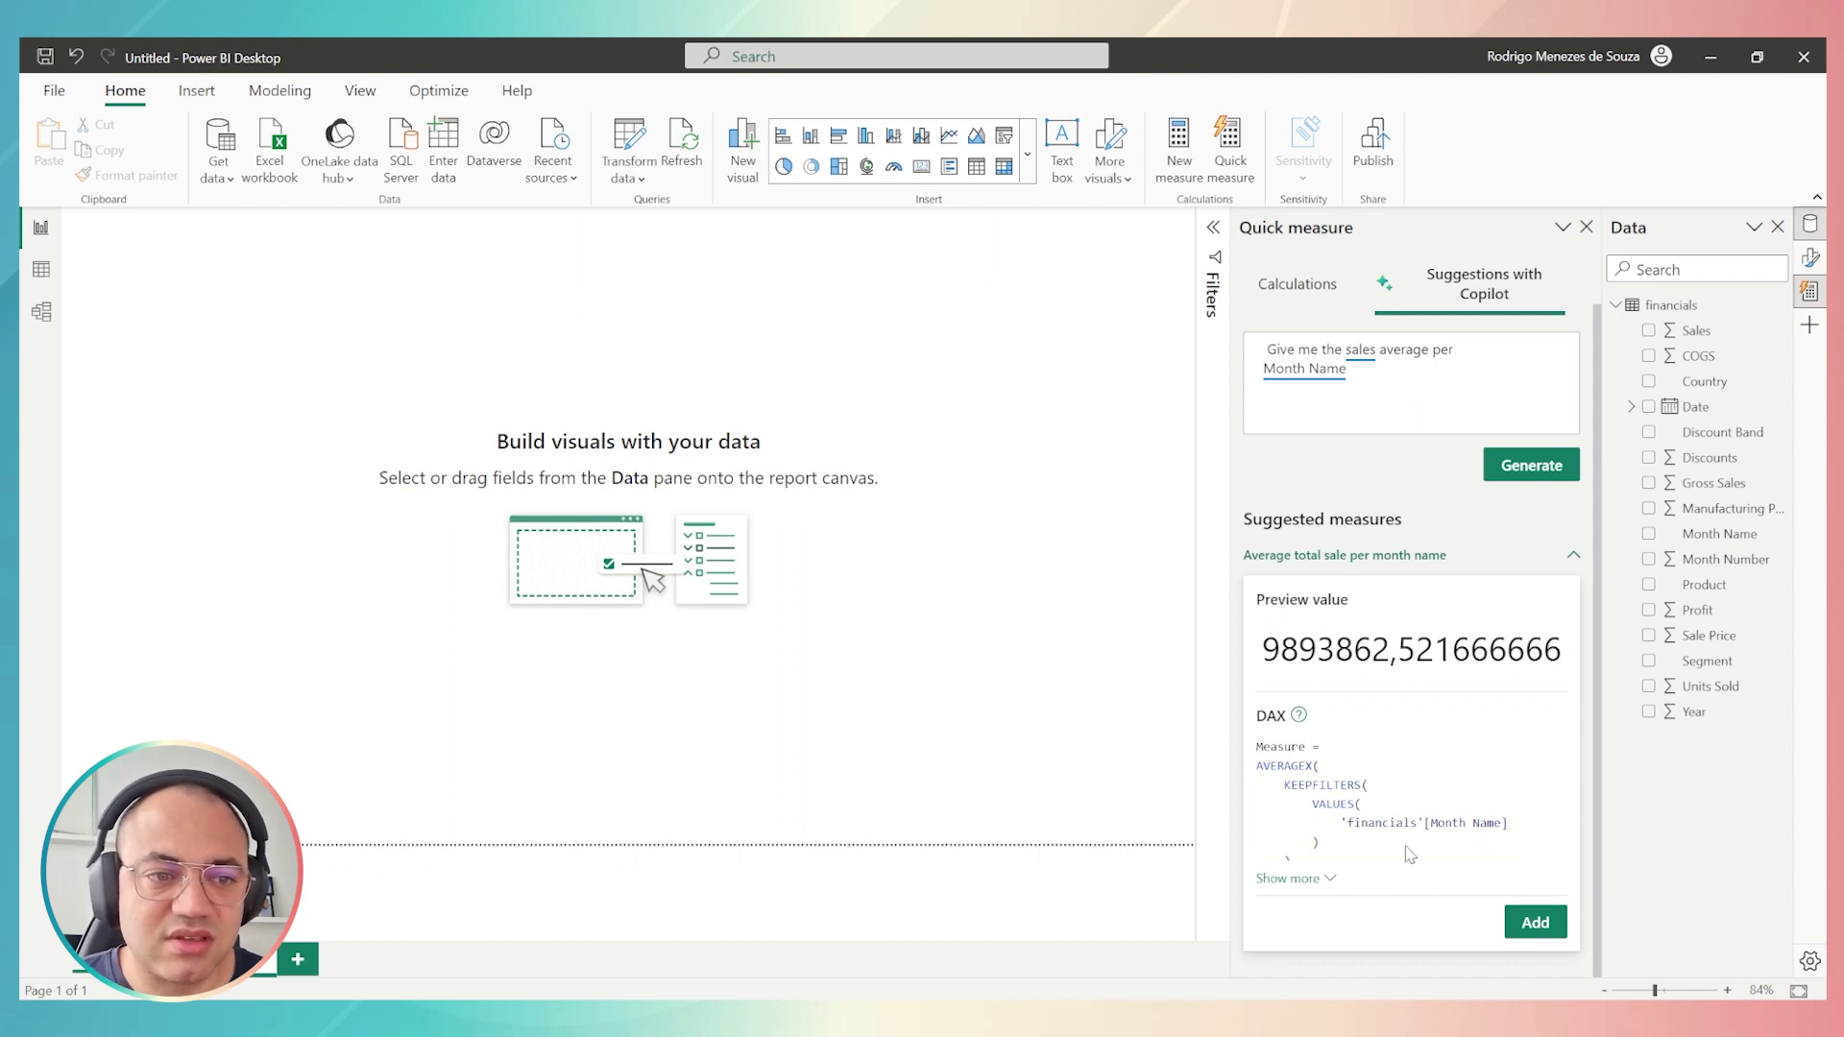
Add the suggested measure and rename it 'Sales Average per Month Name' in the formula bar.
left_click(1541, 924)
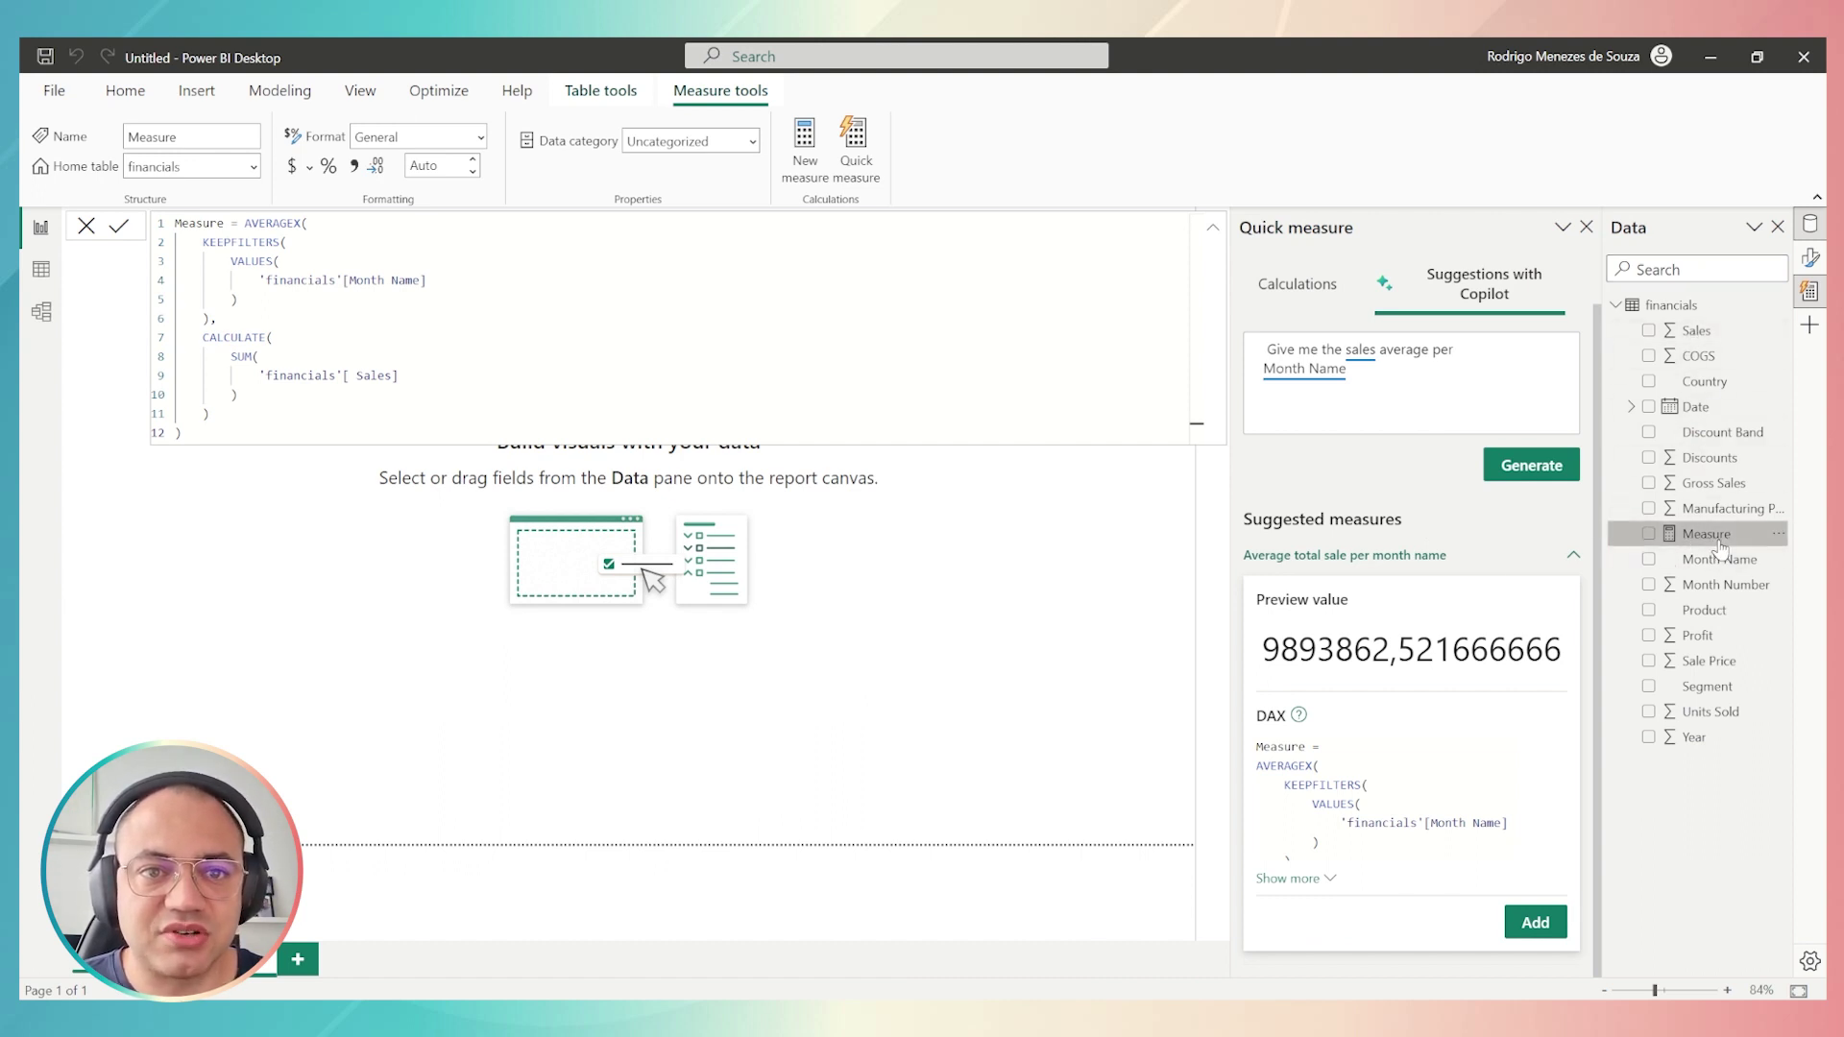
left_click_drag(226, 224, 174, 224)
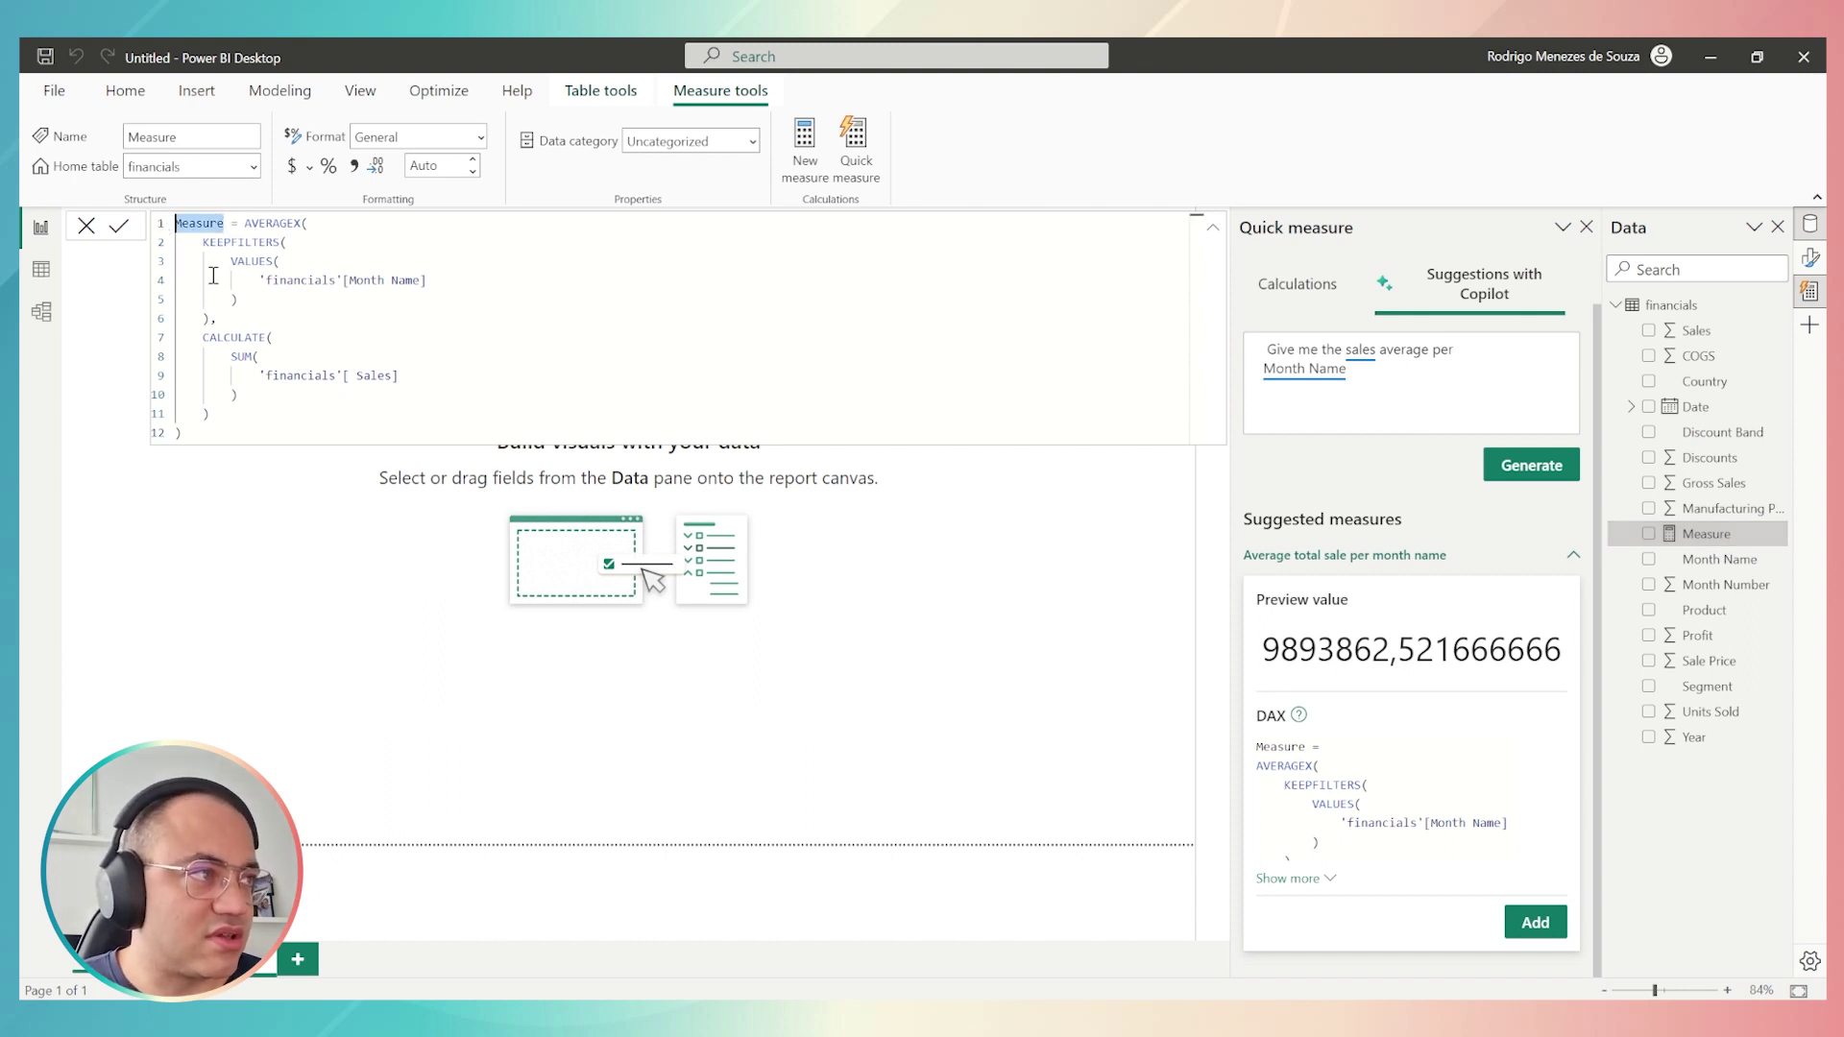
type("Sales Avergae")
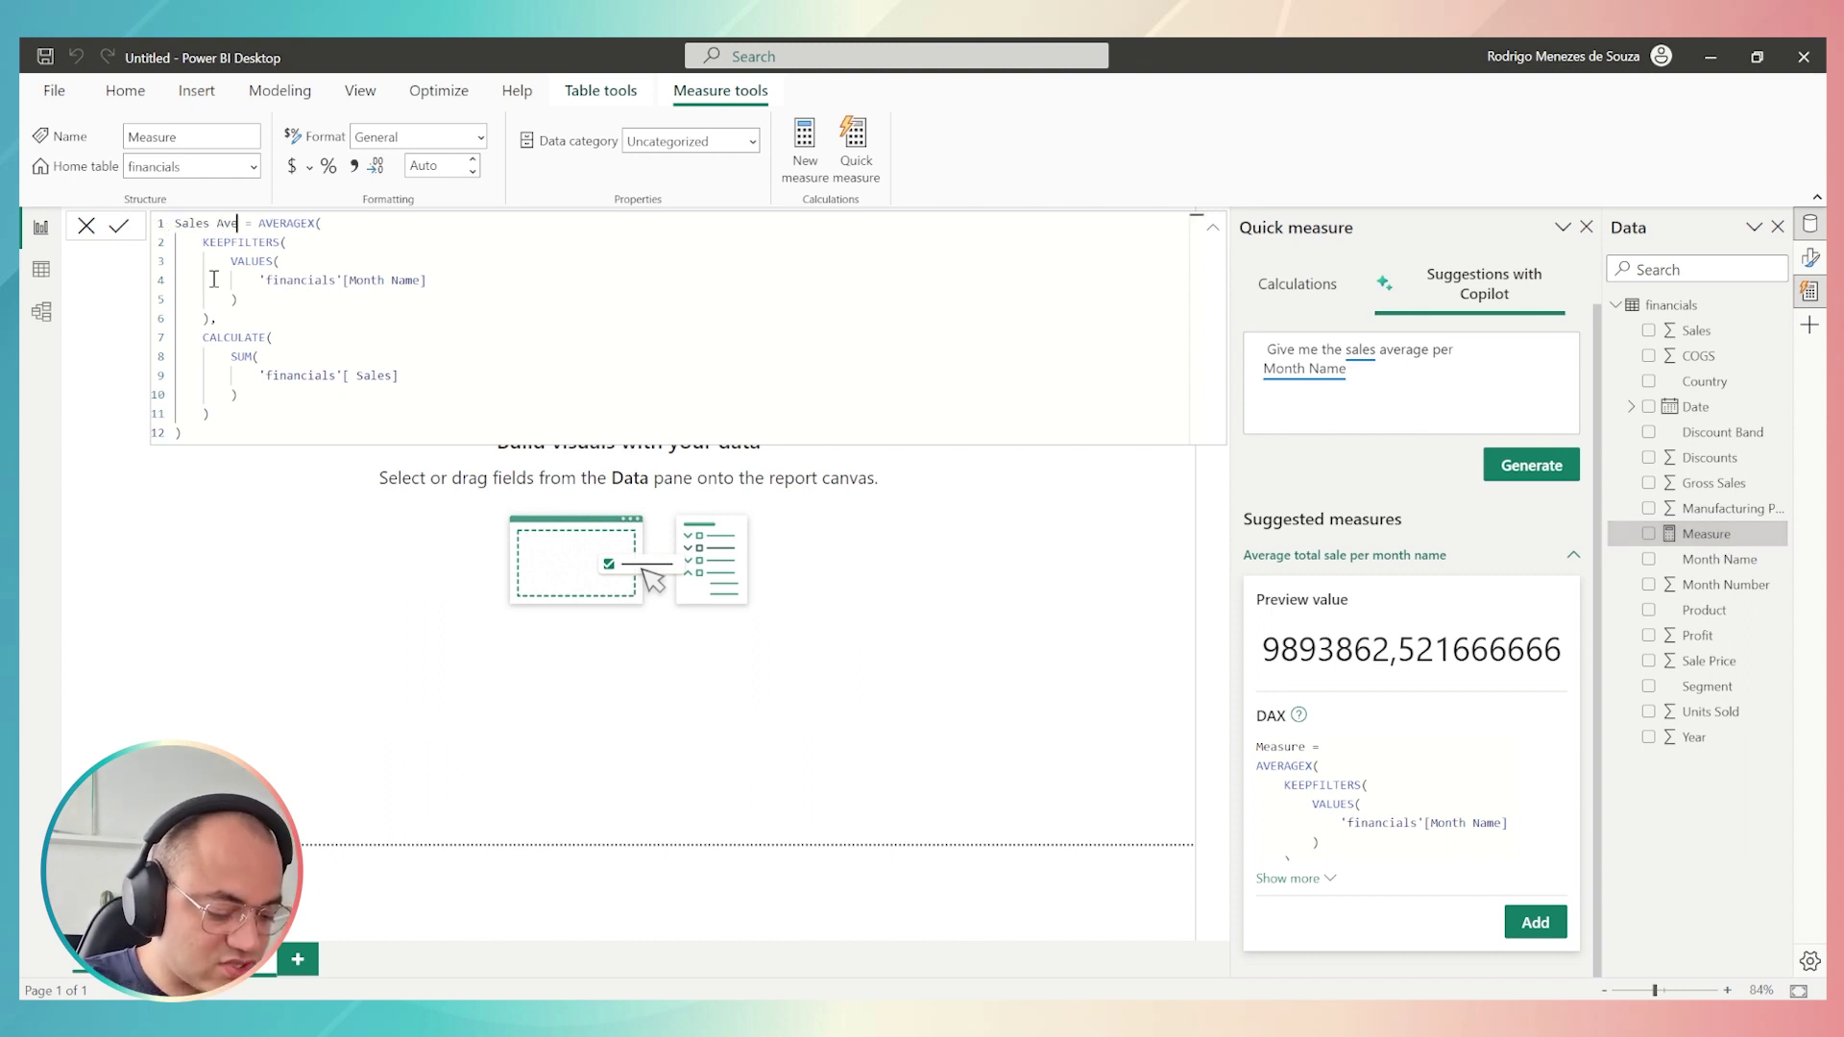
key("BackSpace")
key("BackSpace")
key("BackSpace")
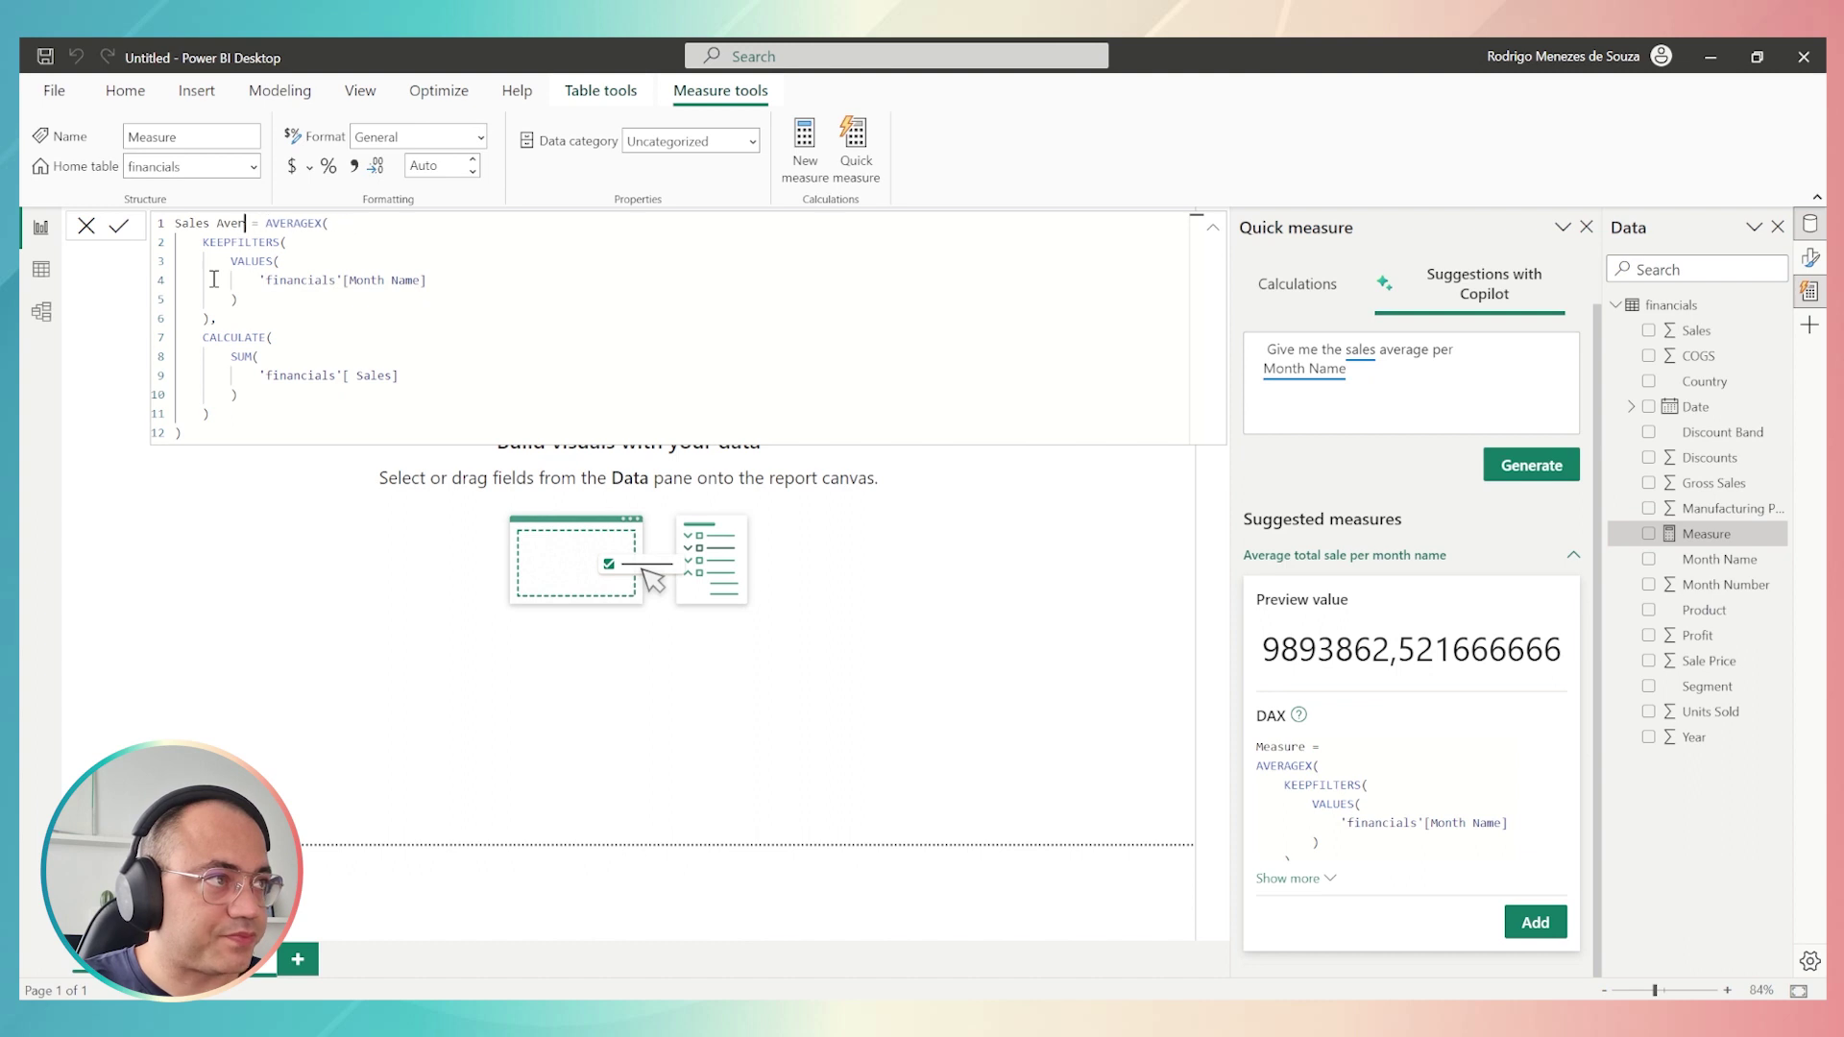
type("age per ")
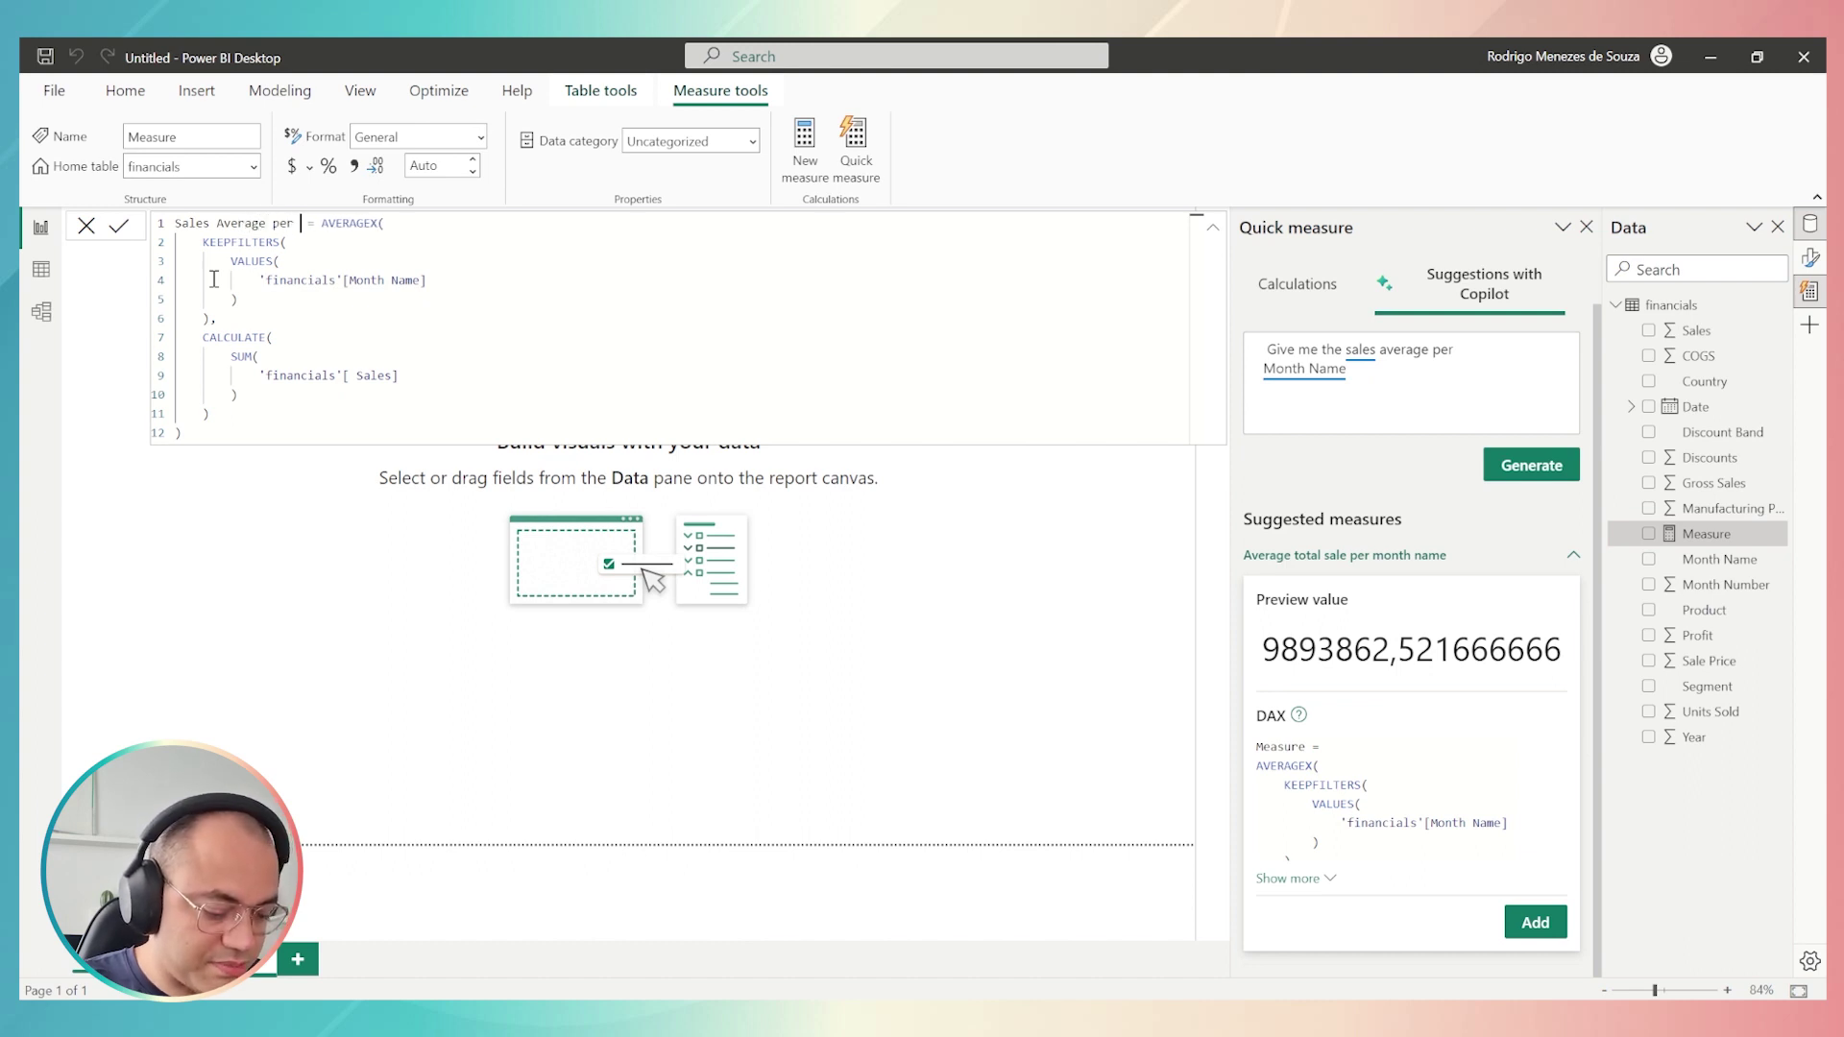
type("Month Name")
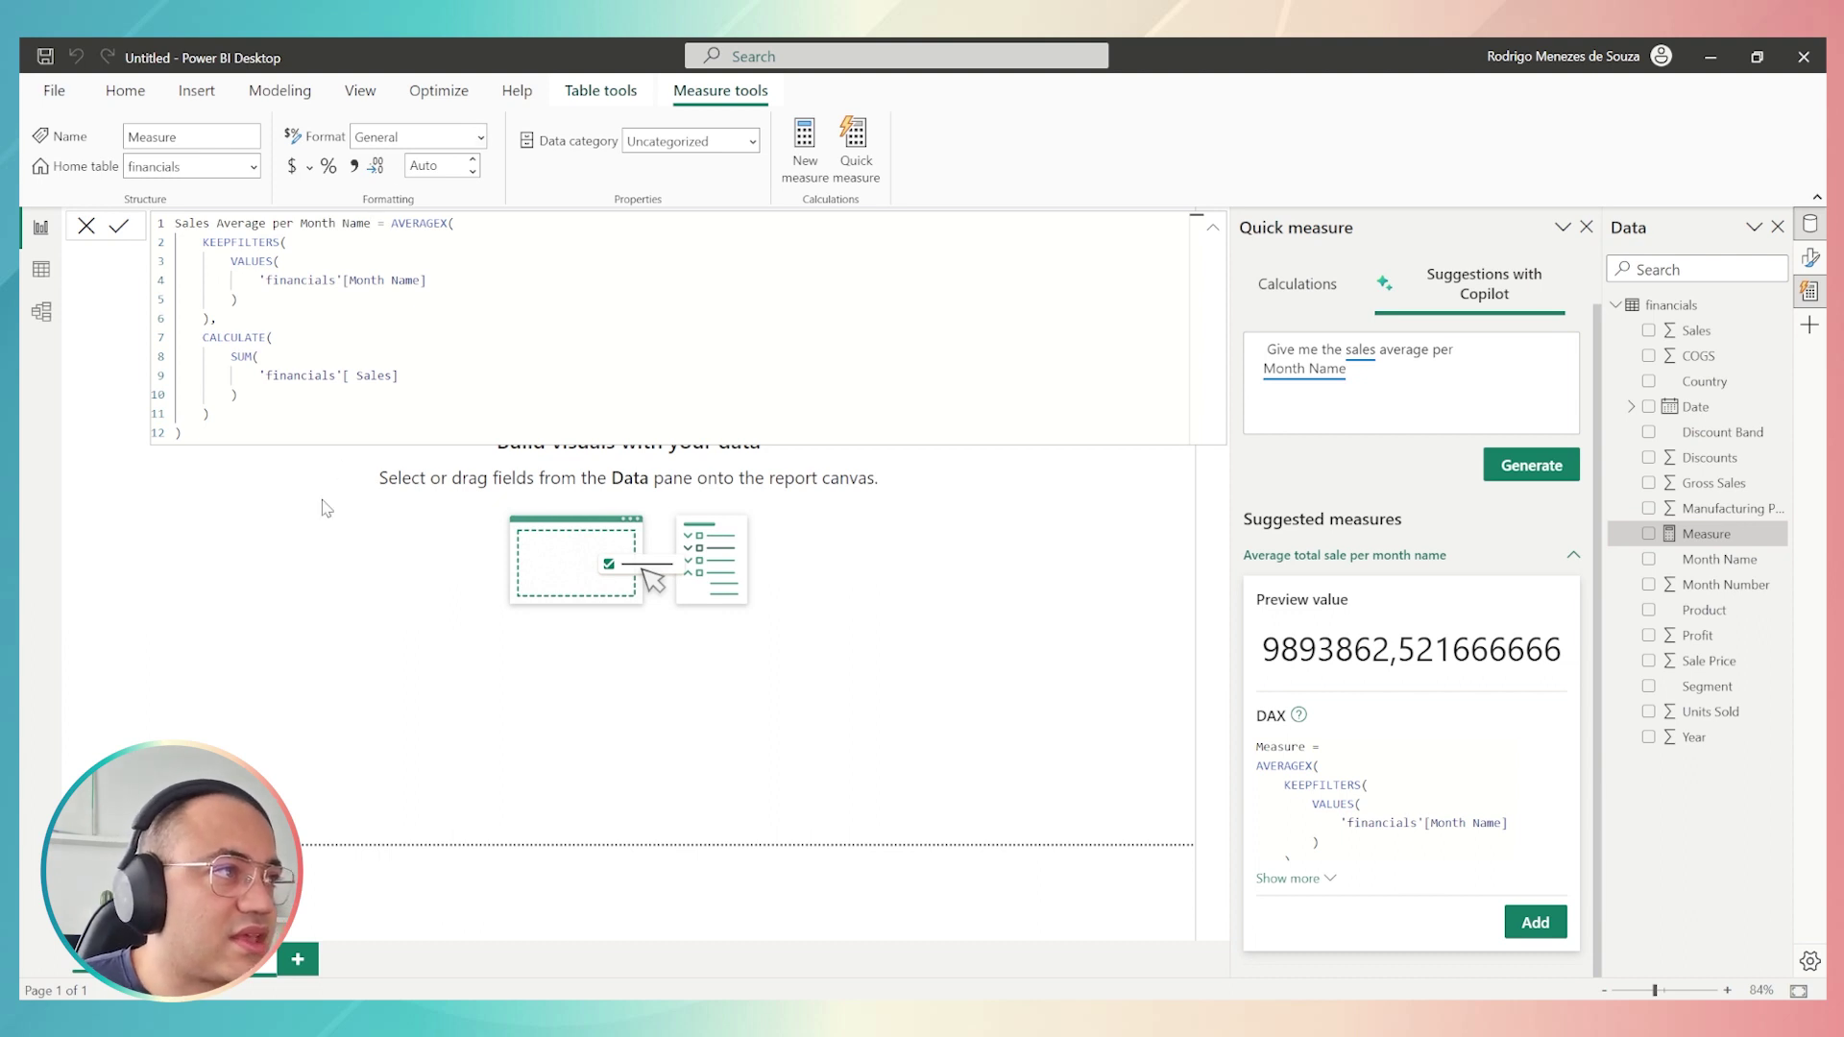
key("Return")
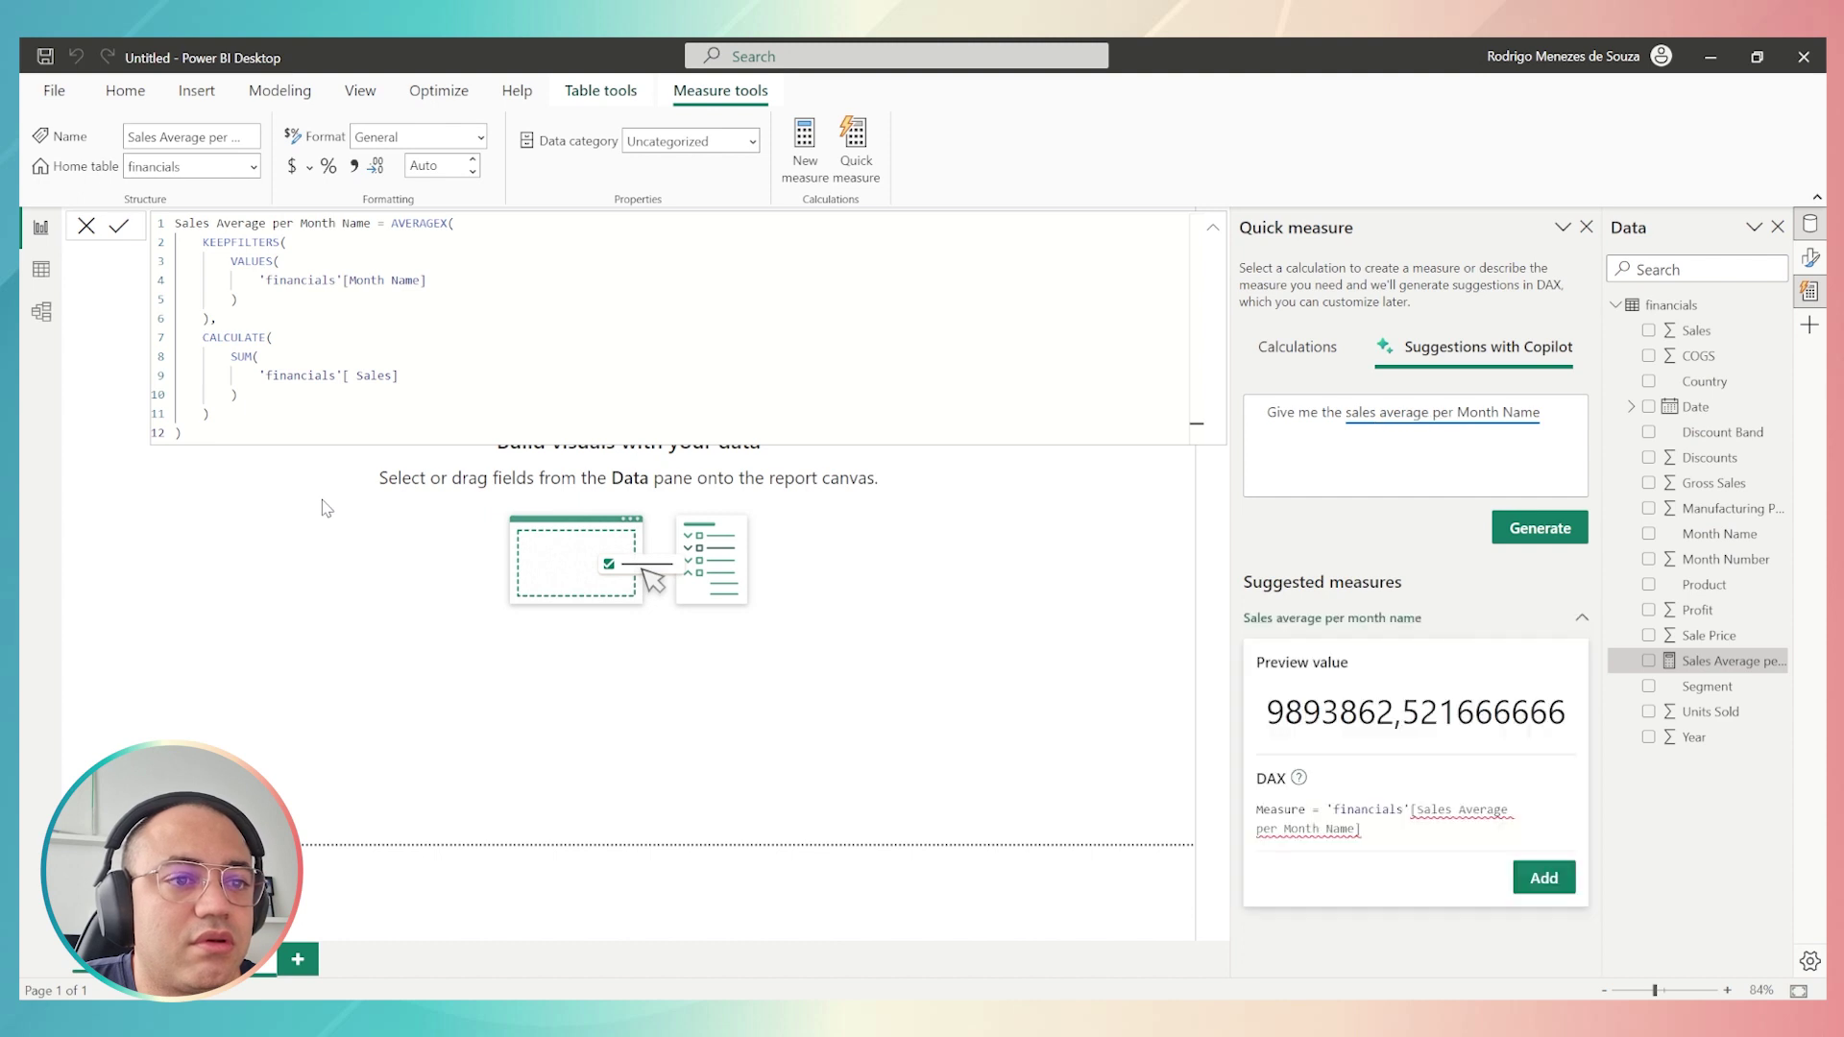
Chart Sales Average per Month Name by Month Name and enlarge the bar chart across the canvas.
left_click(327, 507)
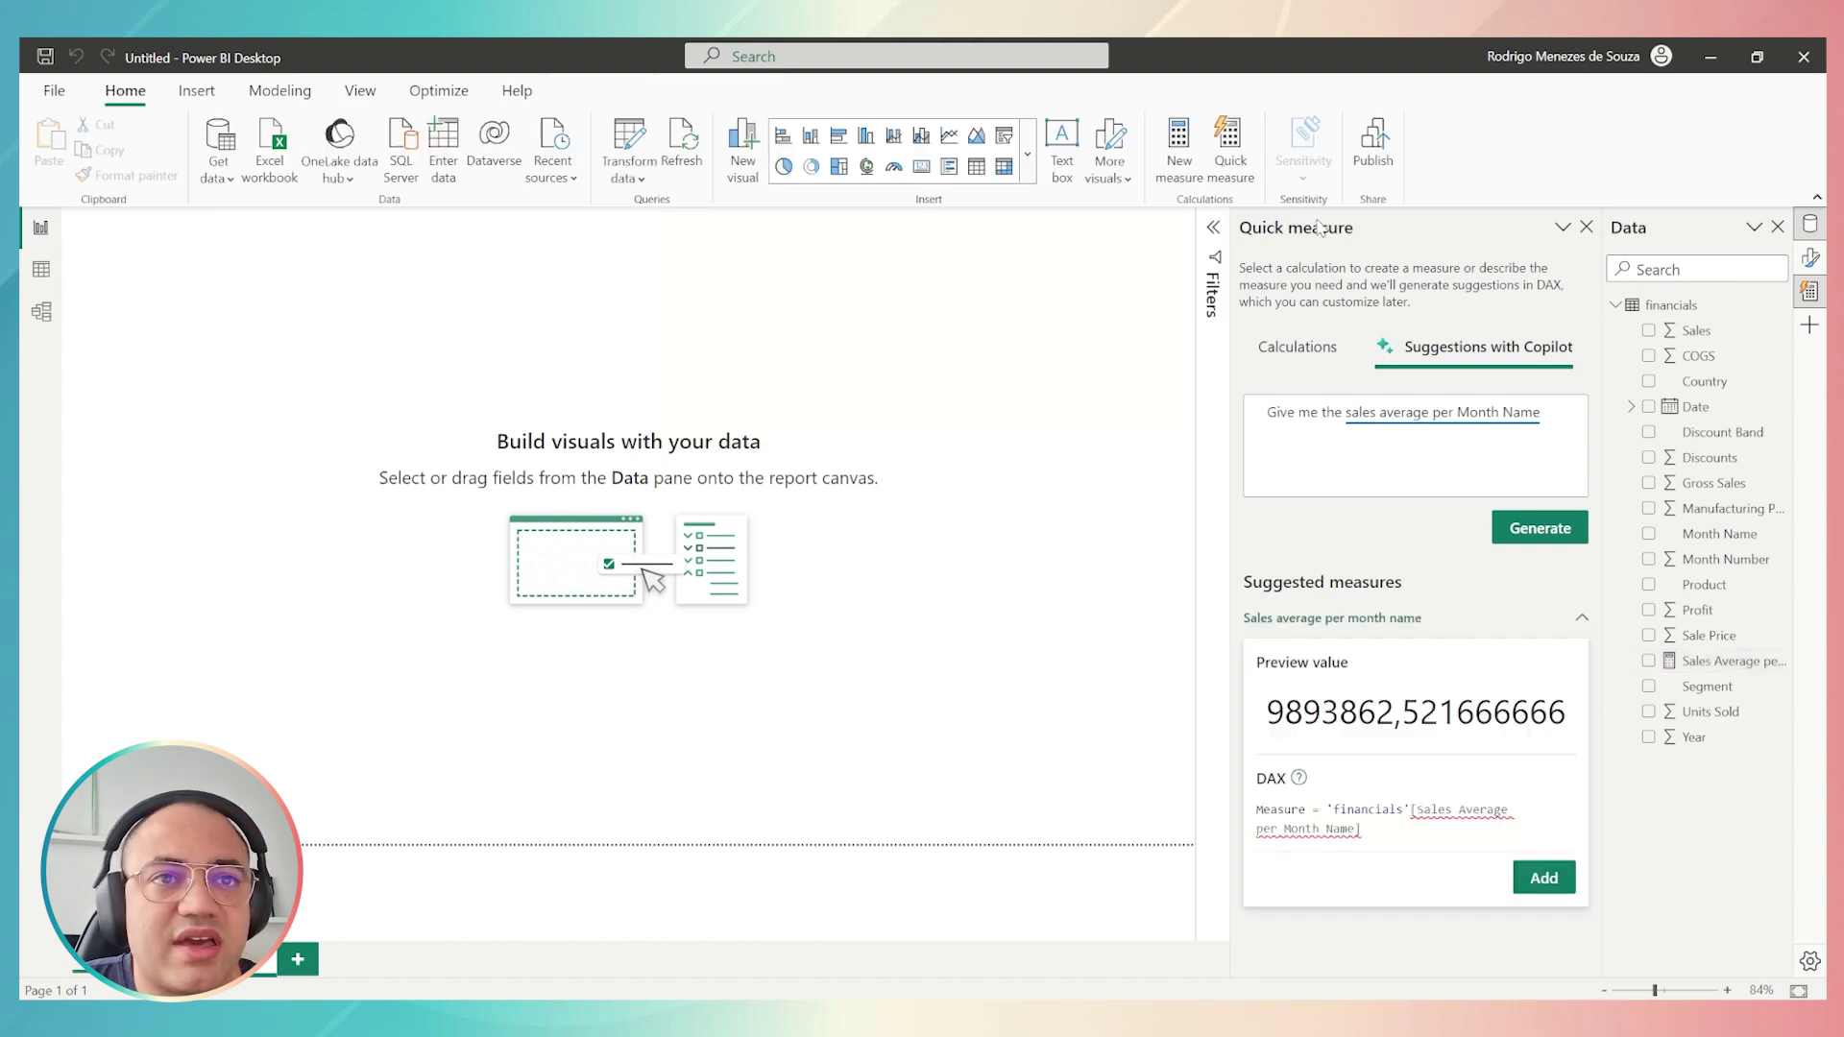
left_click(1587, 229)
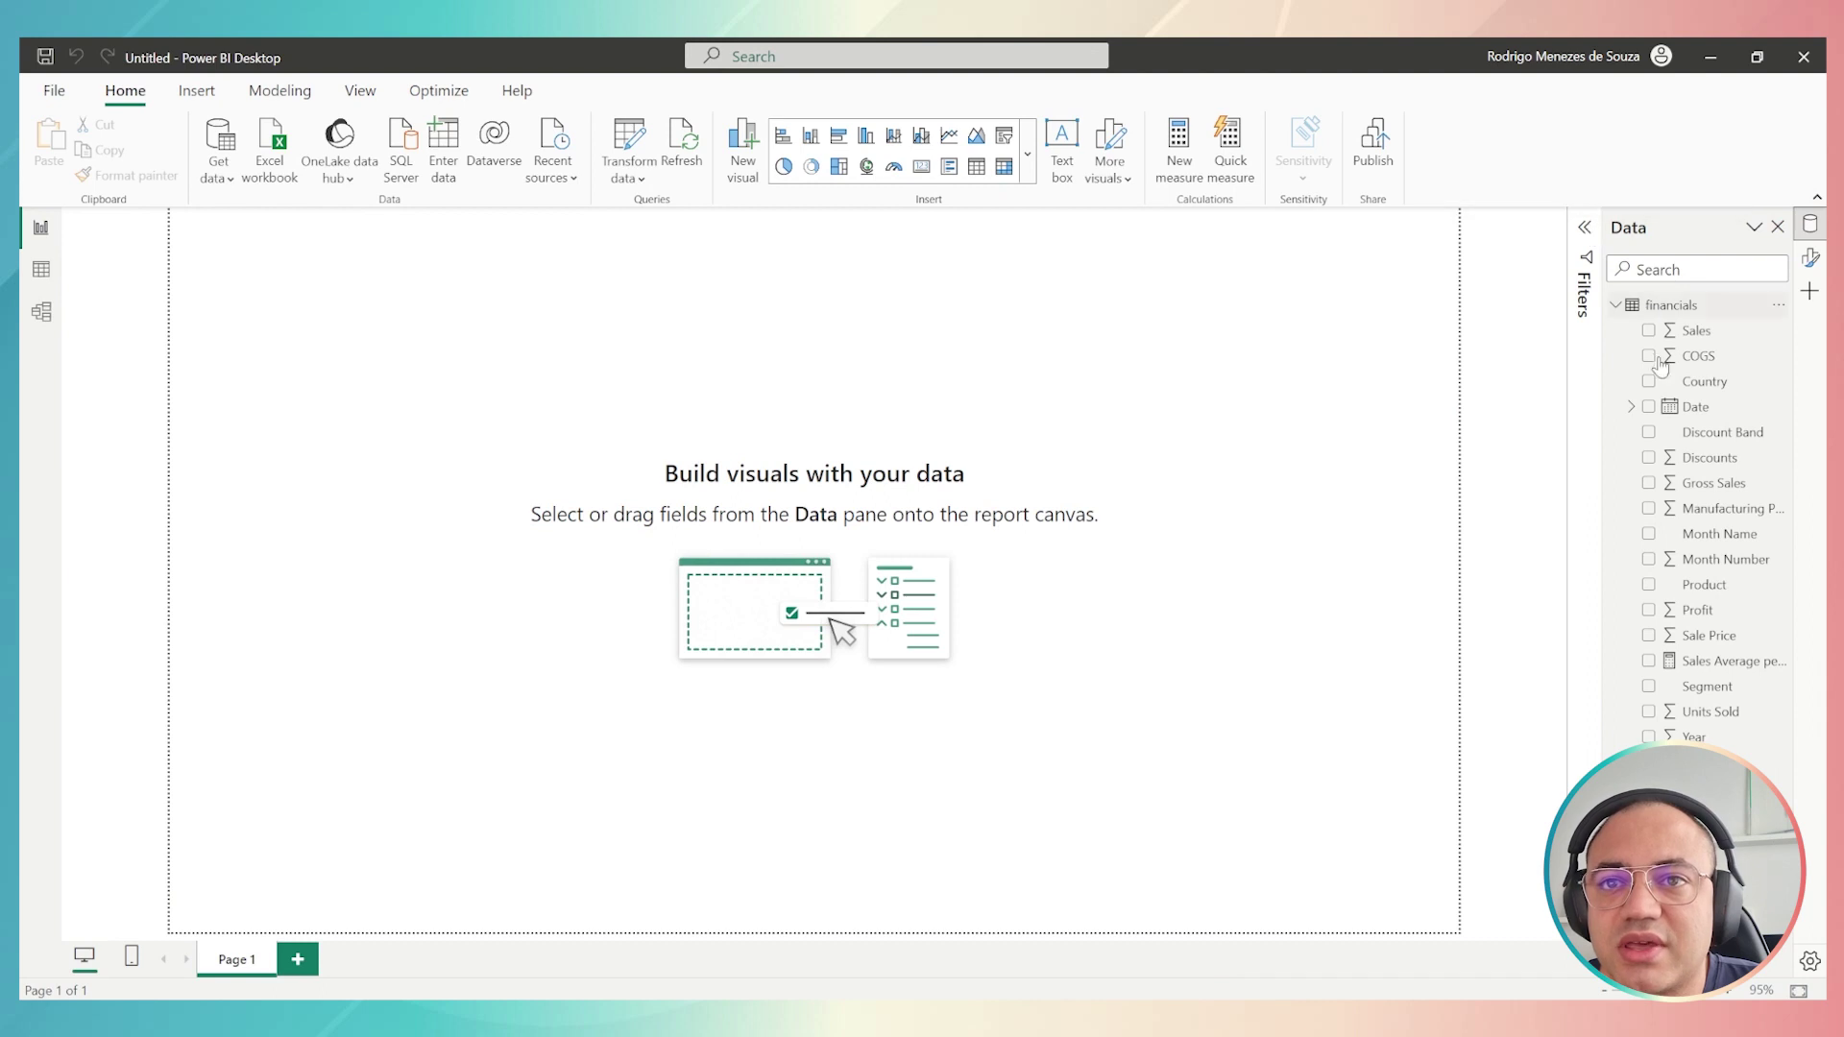
left_click(1649, 662)
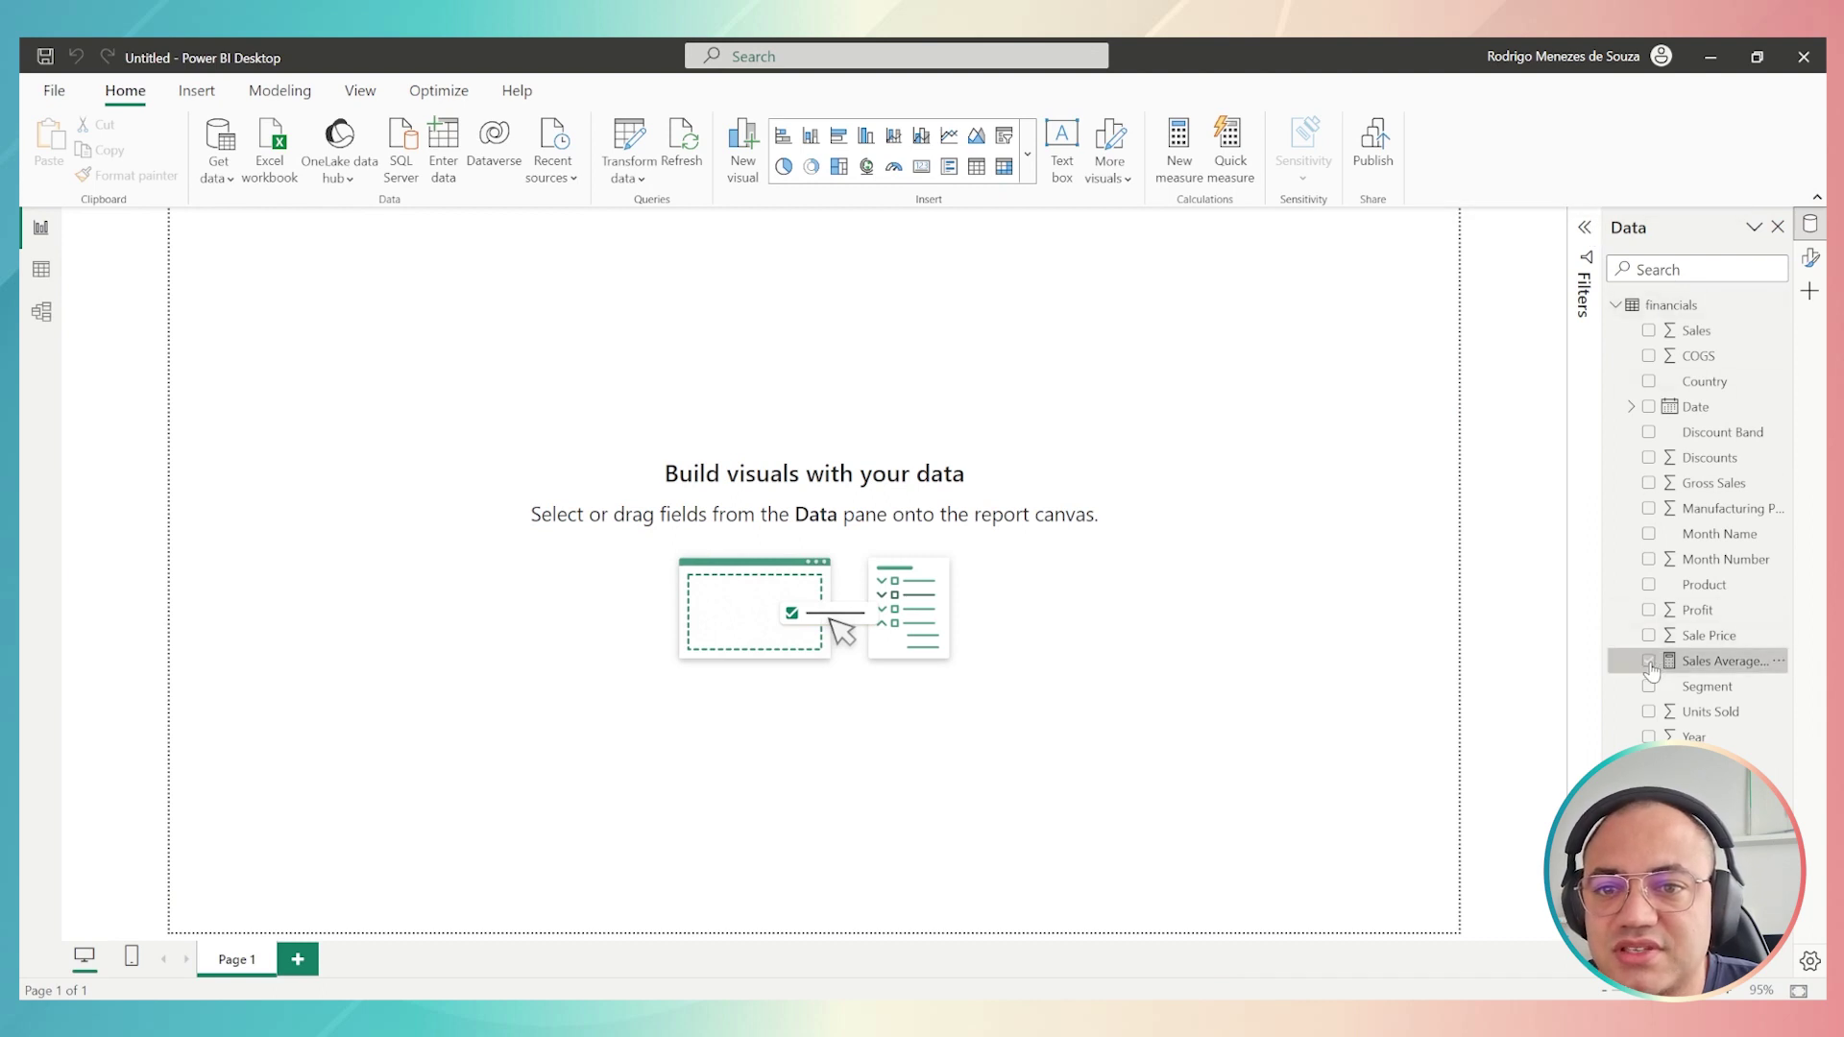
left_click(1649, 534)
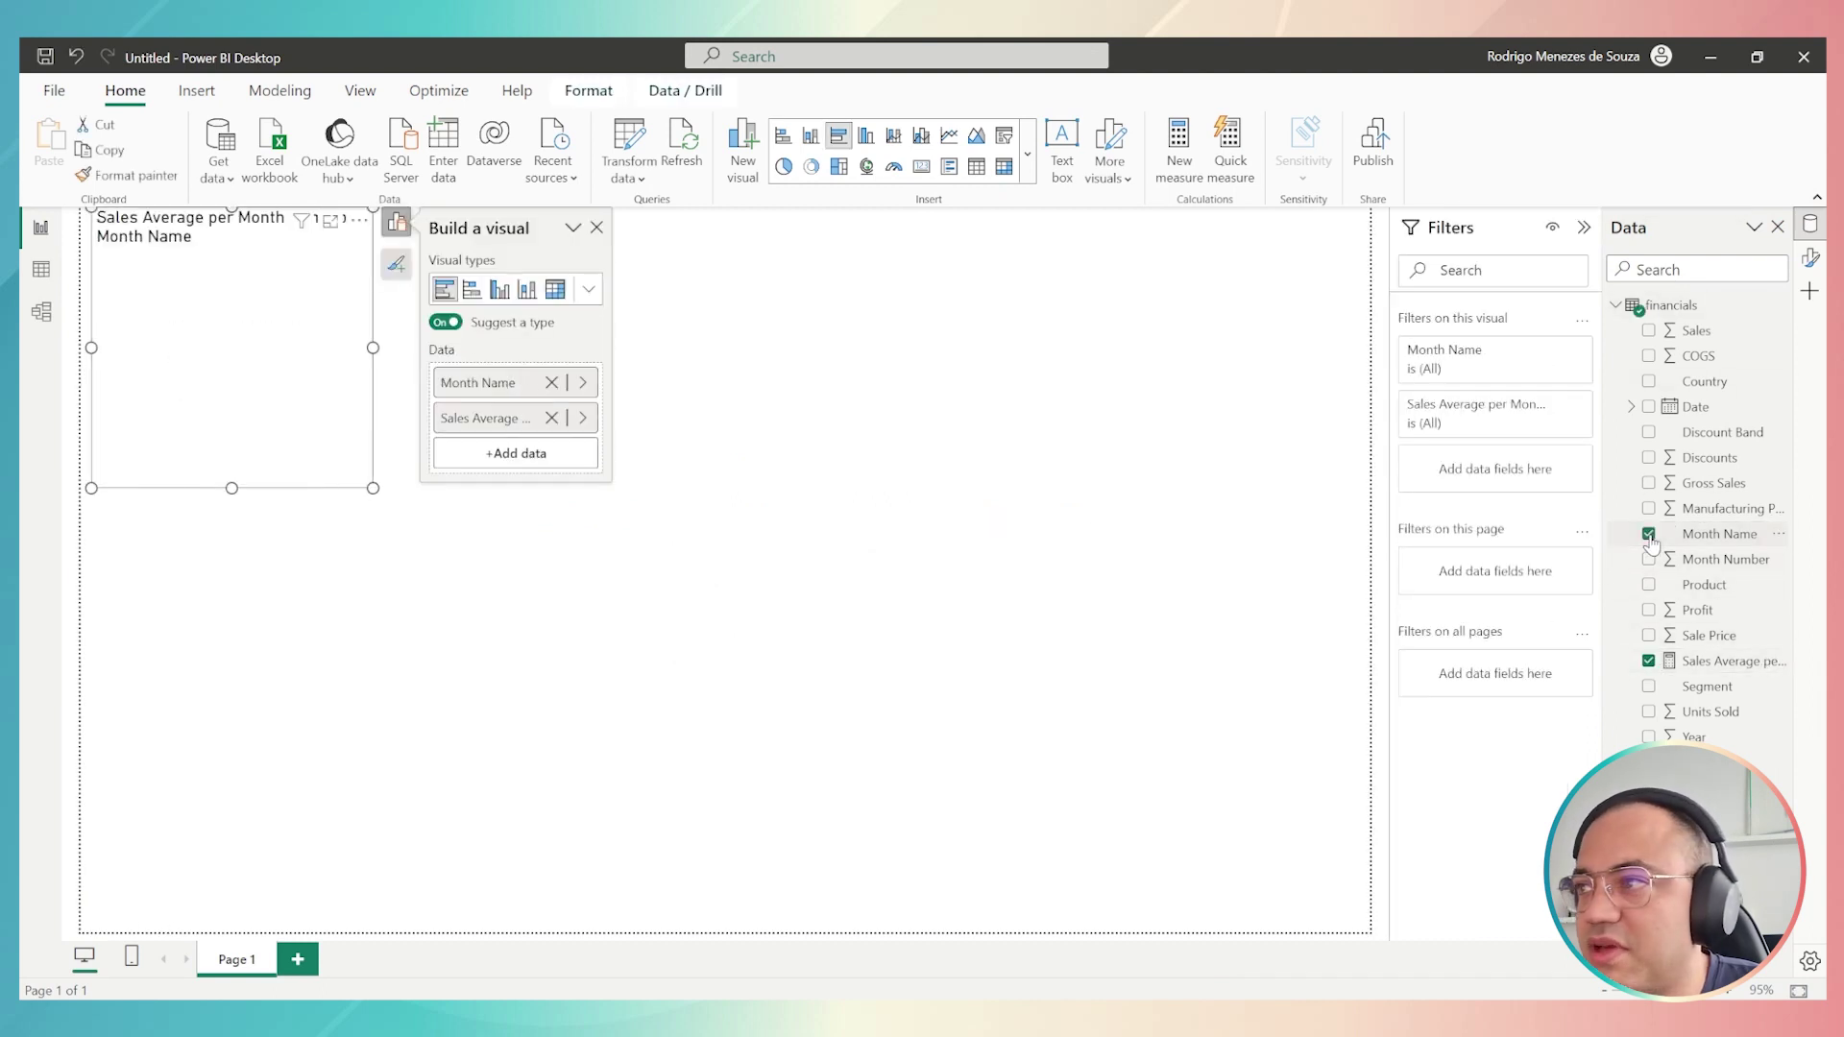
left_click_drag(374, 488, 1037, 834)
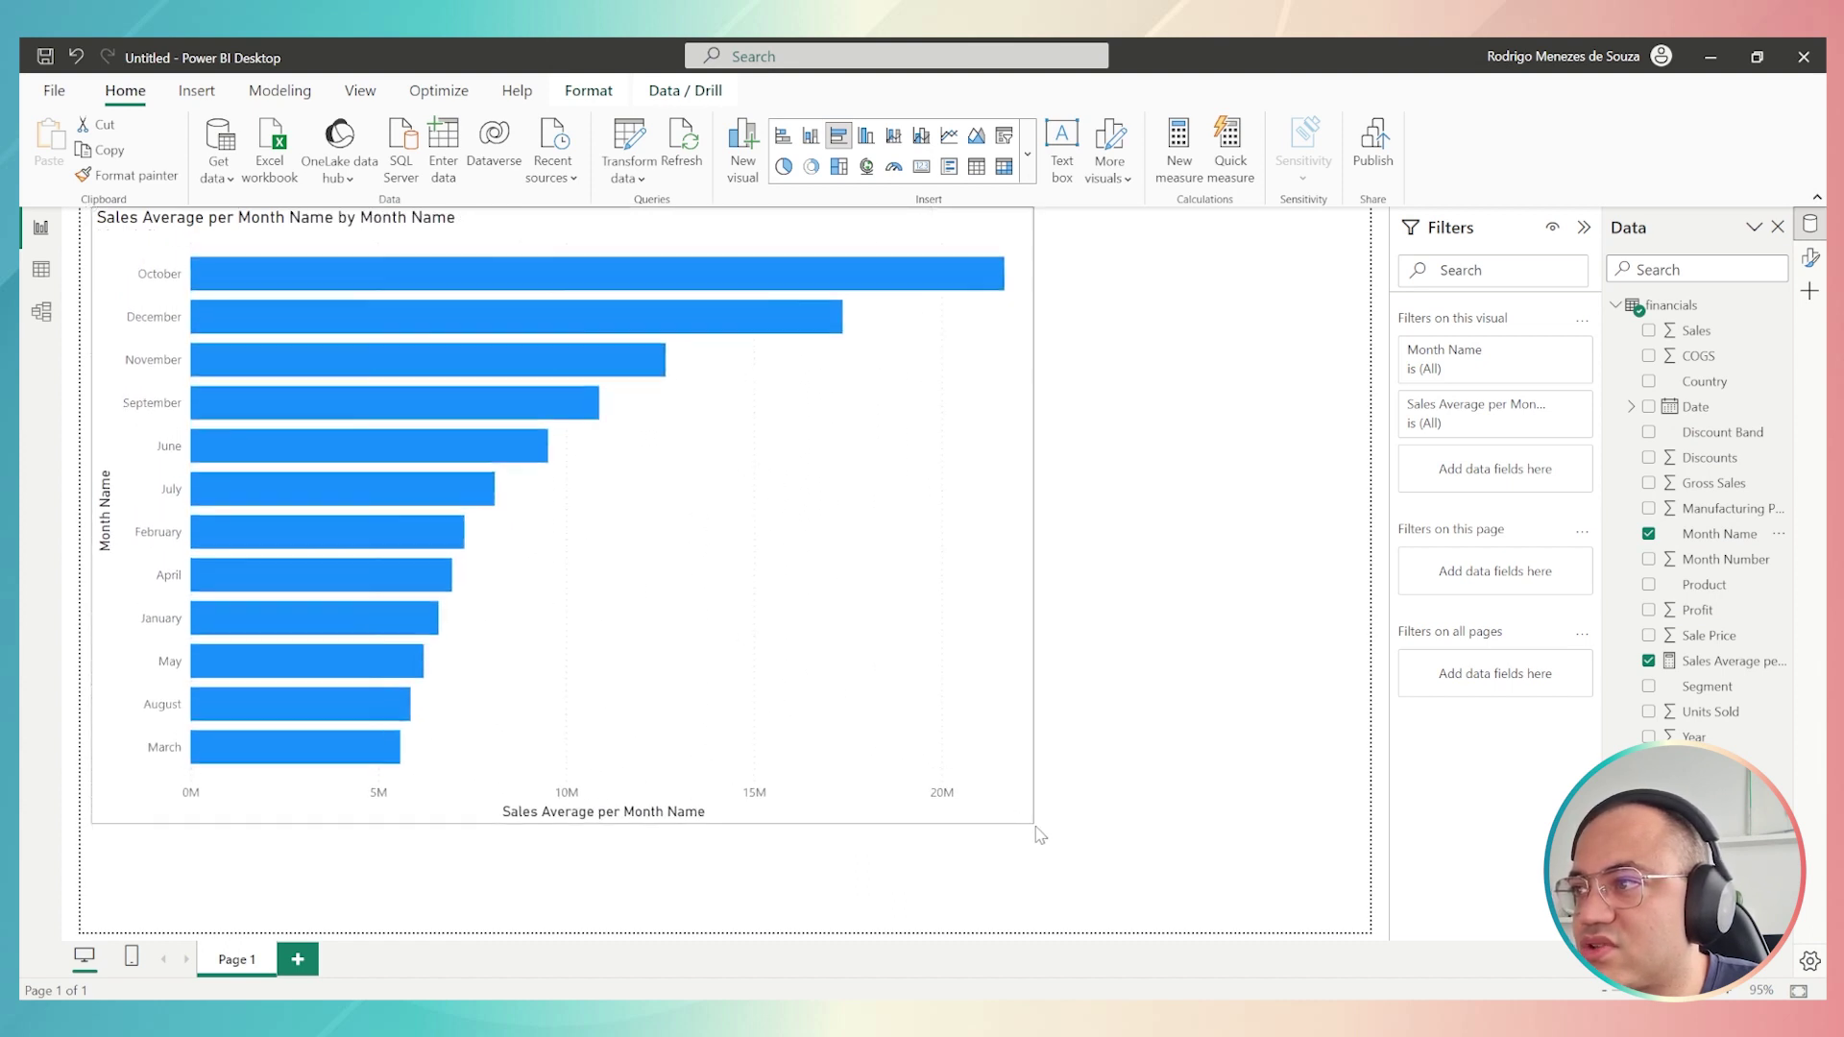
Turn on data labels for the bars, with October highest at 21.7M.
left_click(481, 279)
left_click(481, 279)
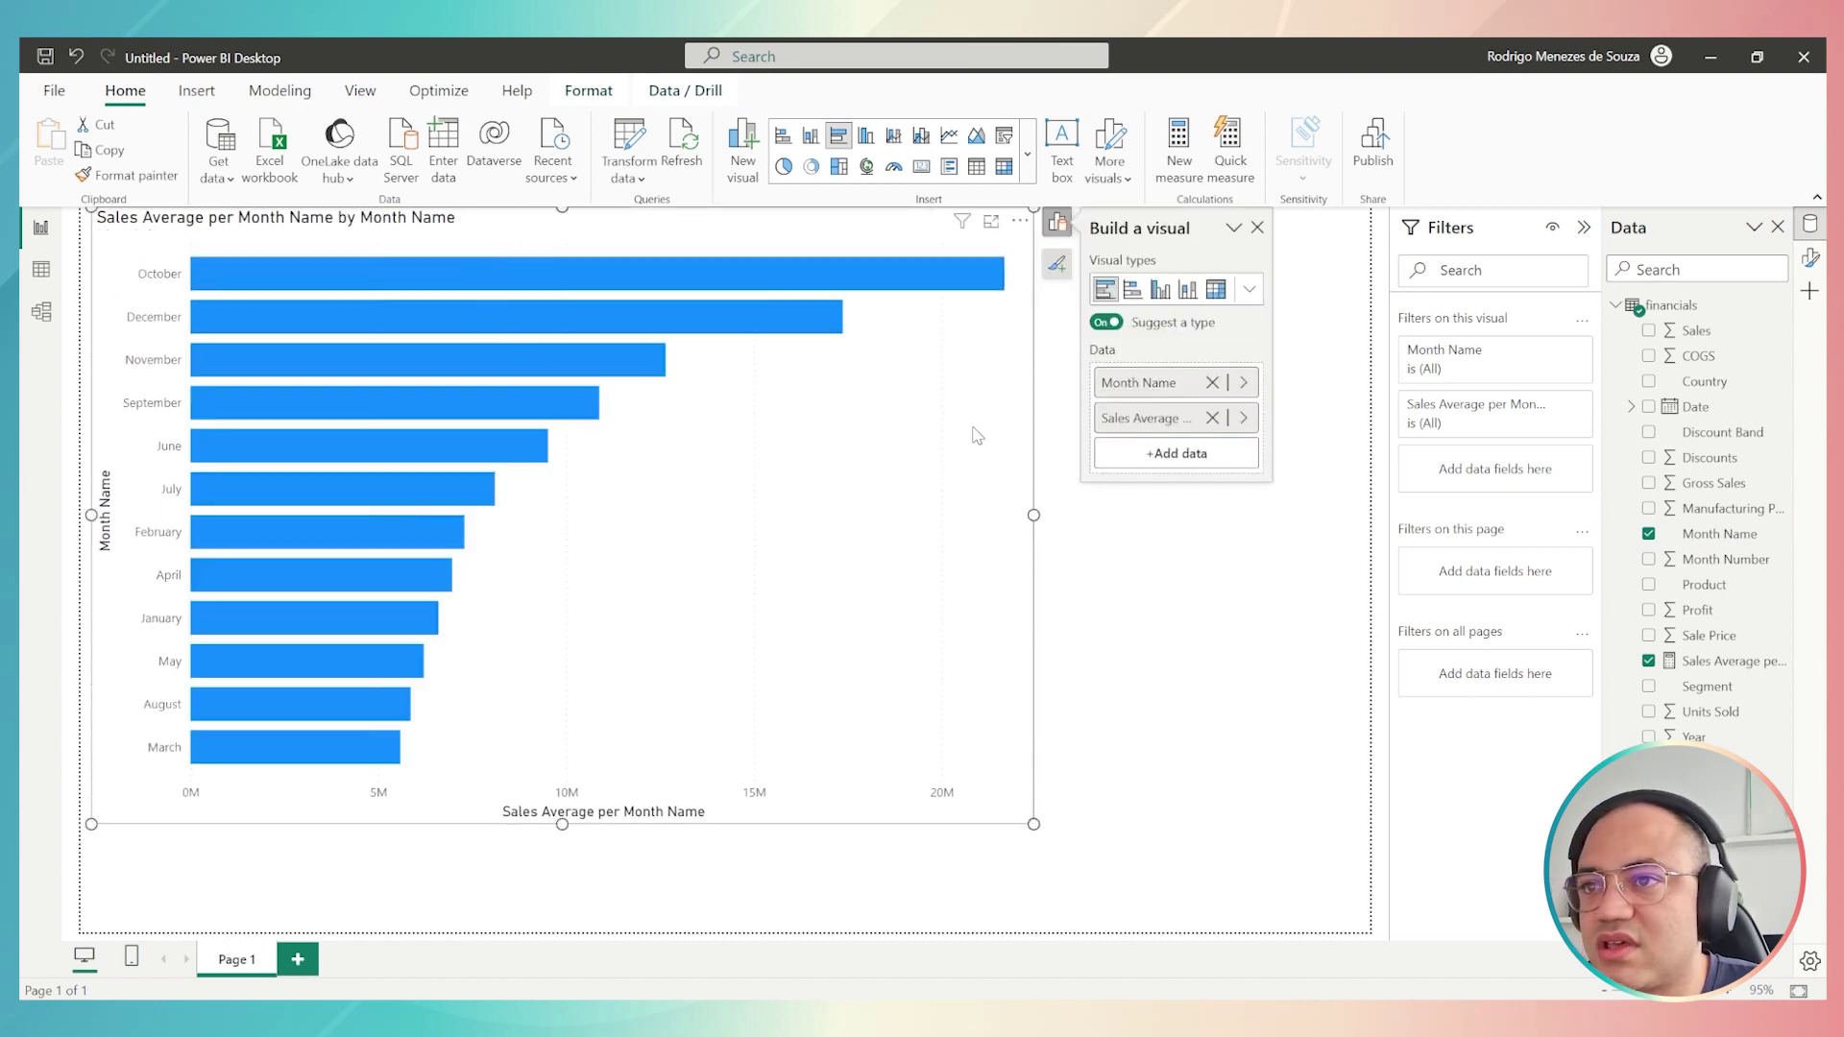
left_click(1057, 263)
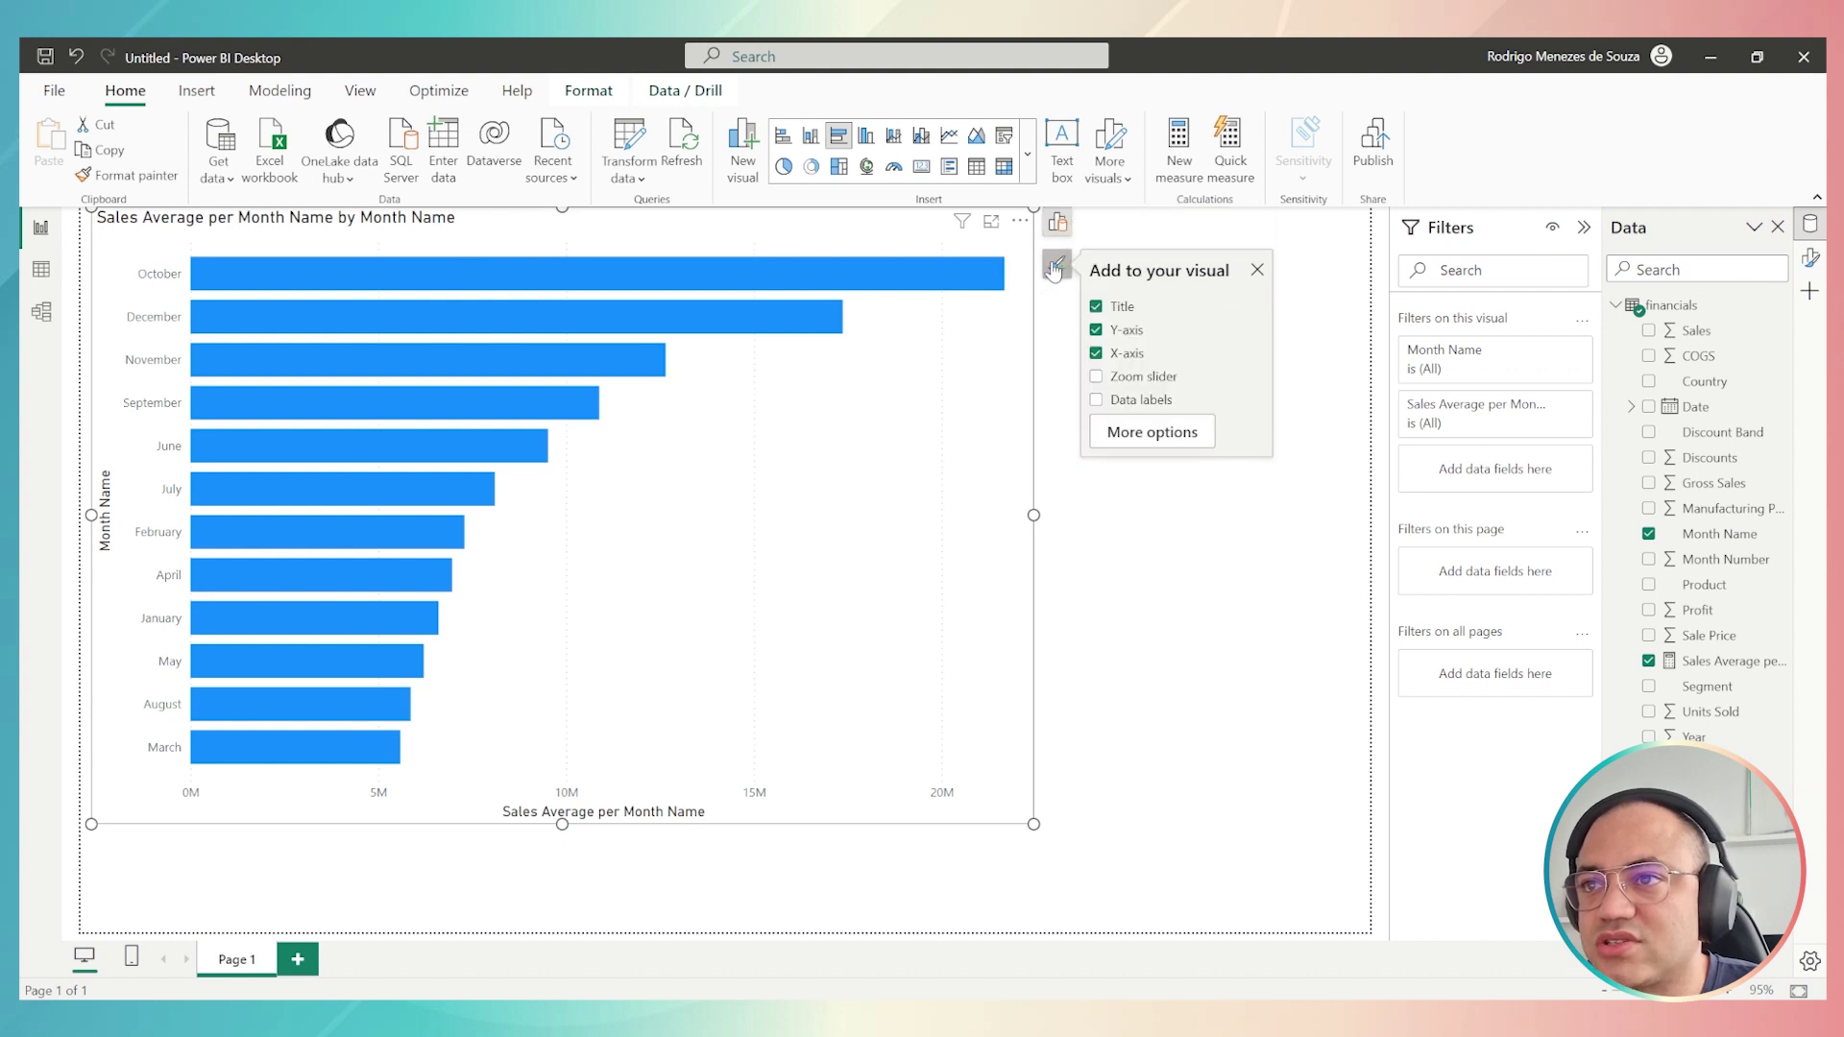
left_click(1096, 401)
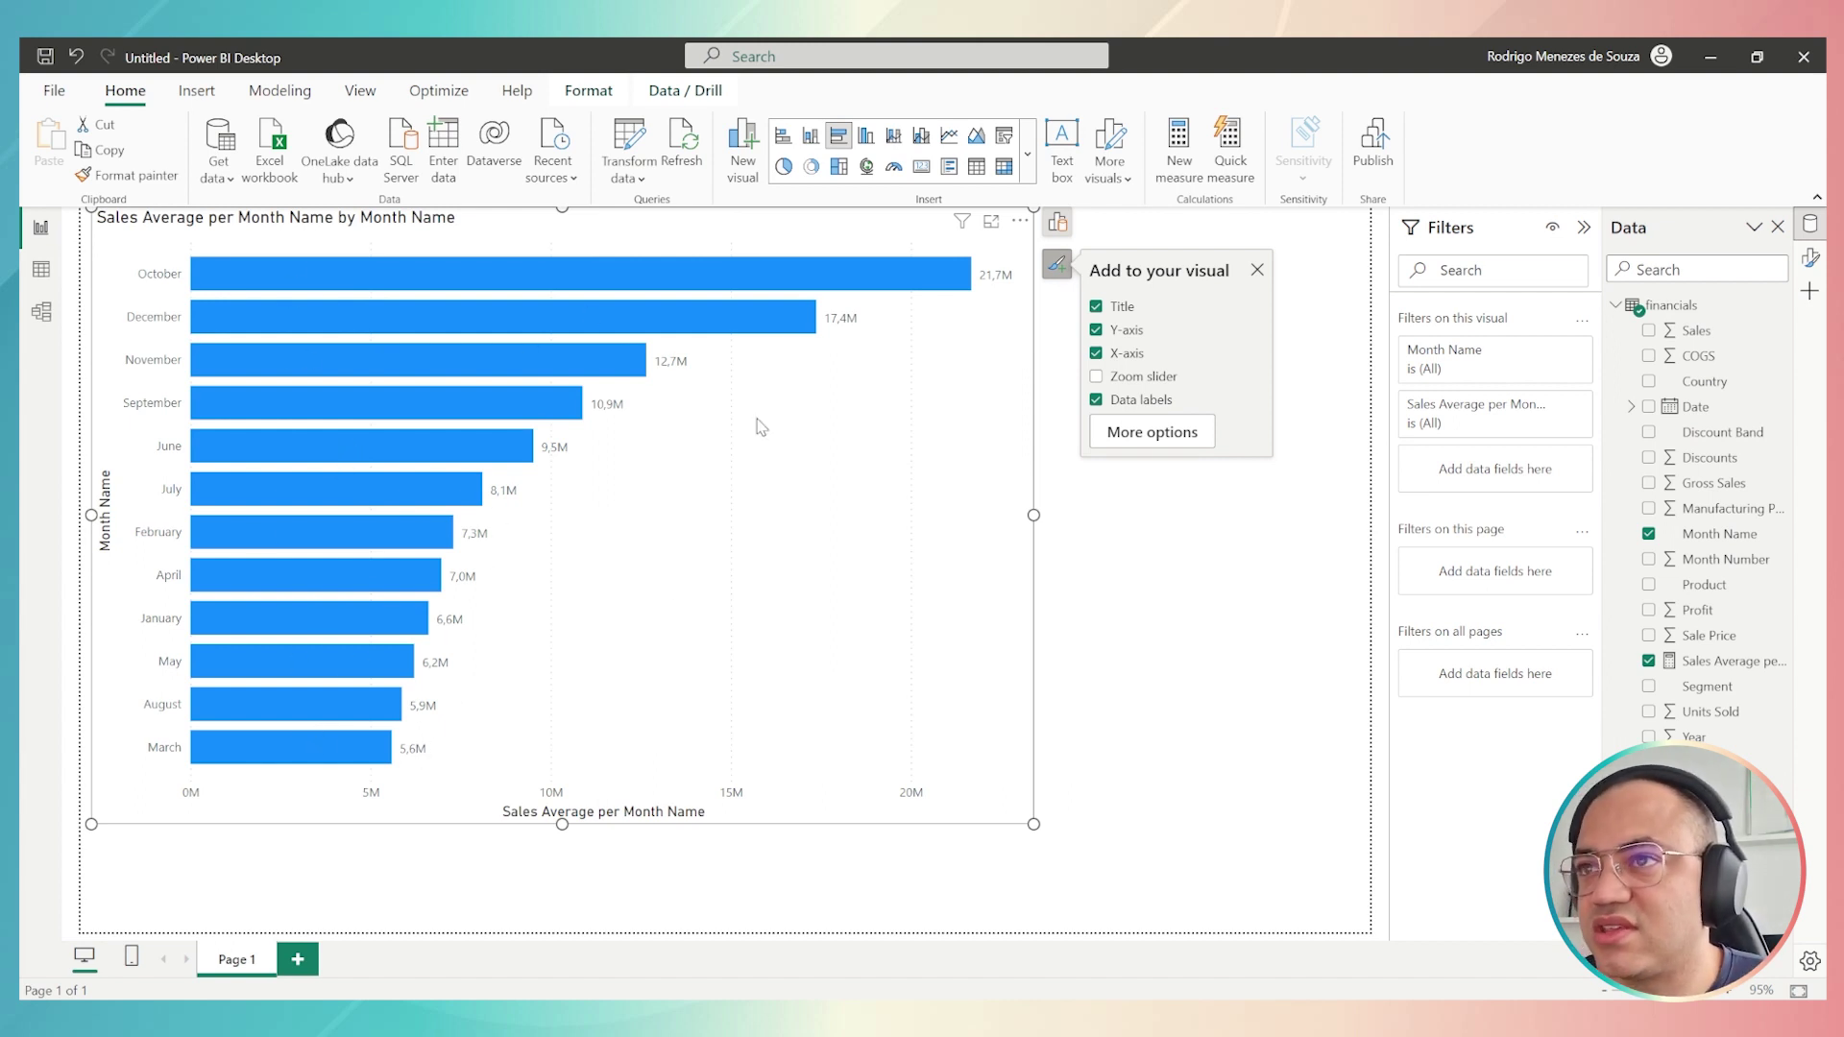
left_click(1712, 663)
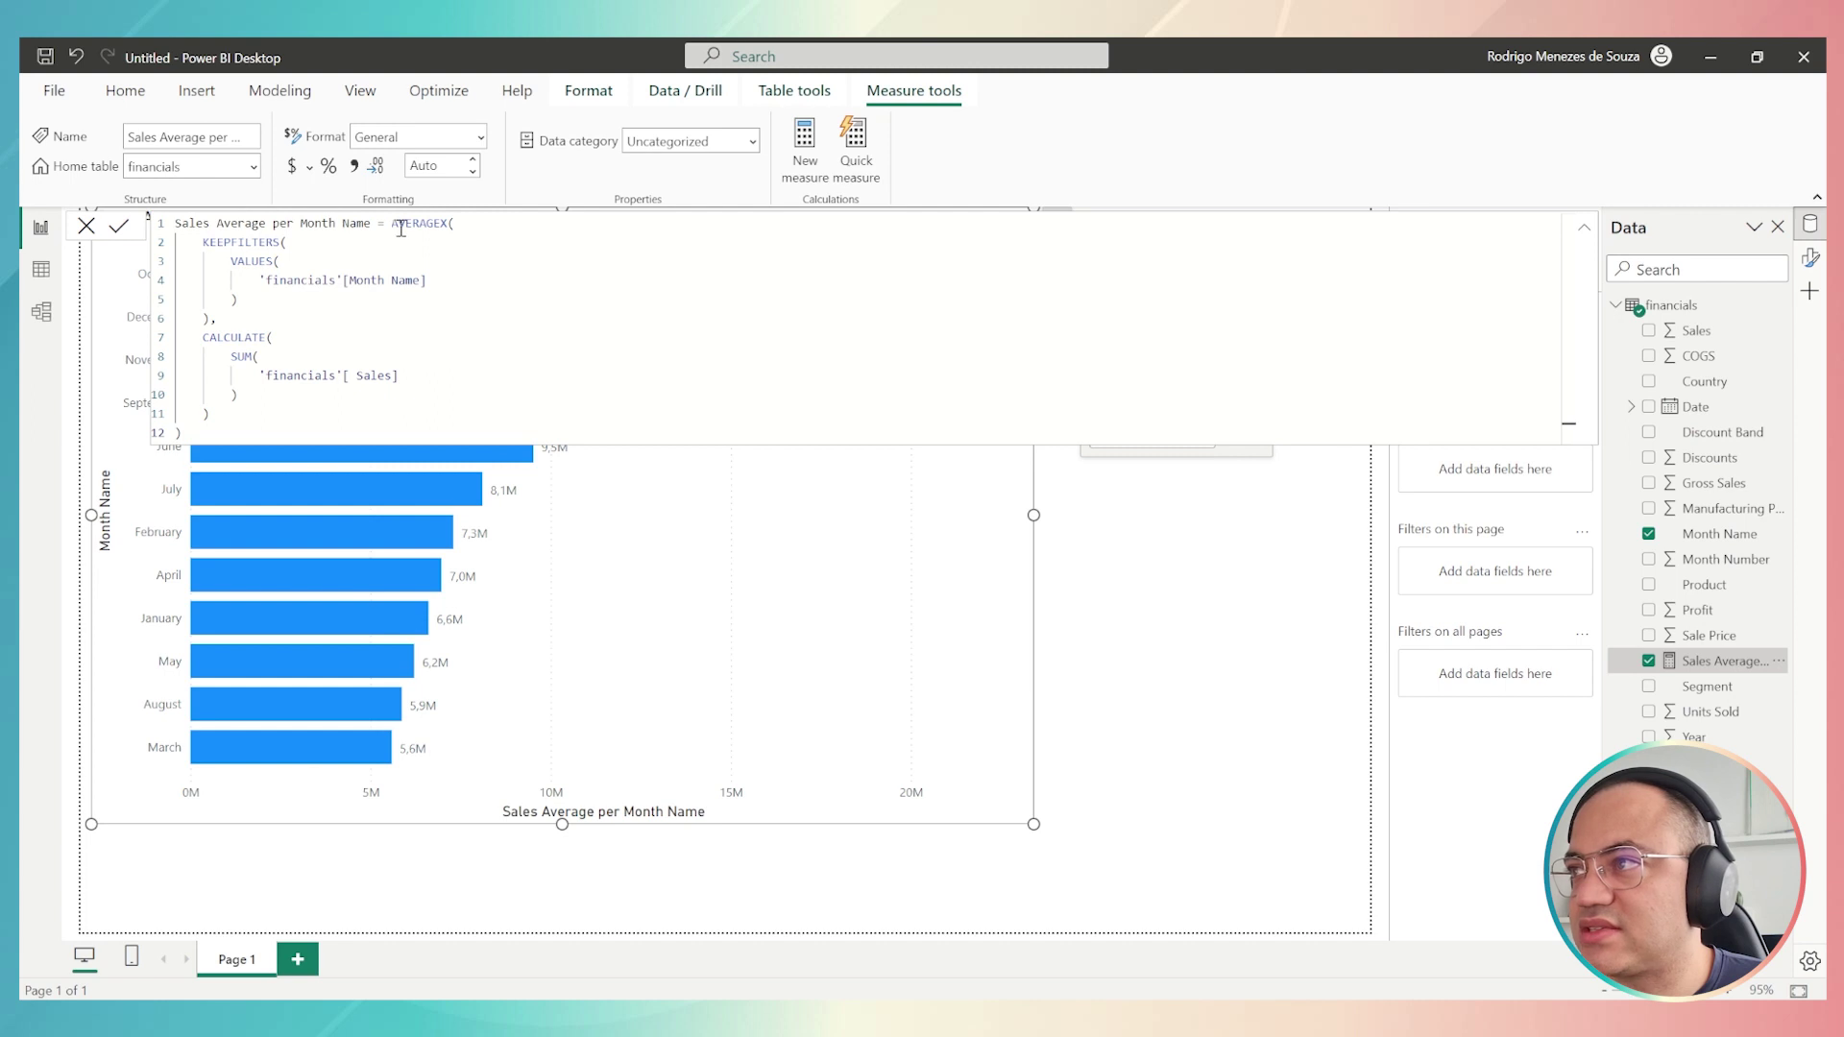
left_click_drag(393, 225, 433, 408)
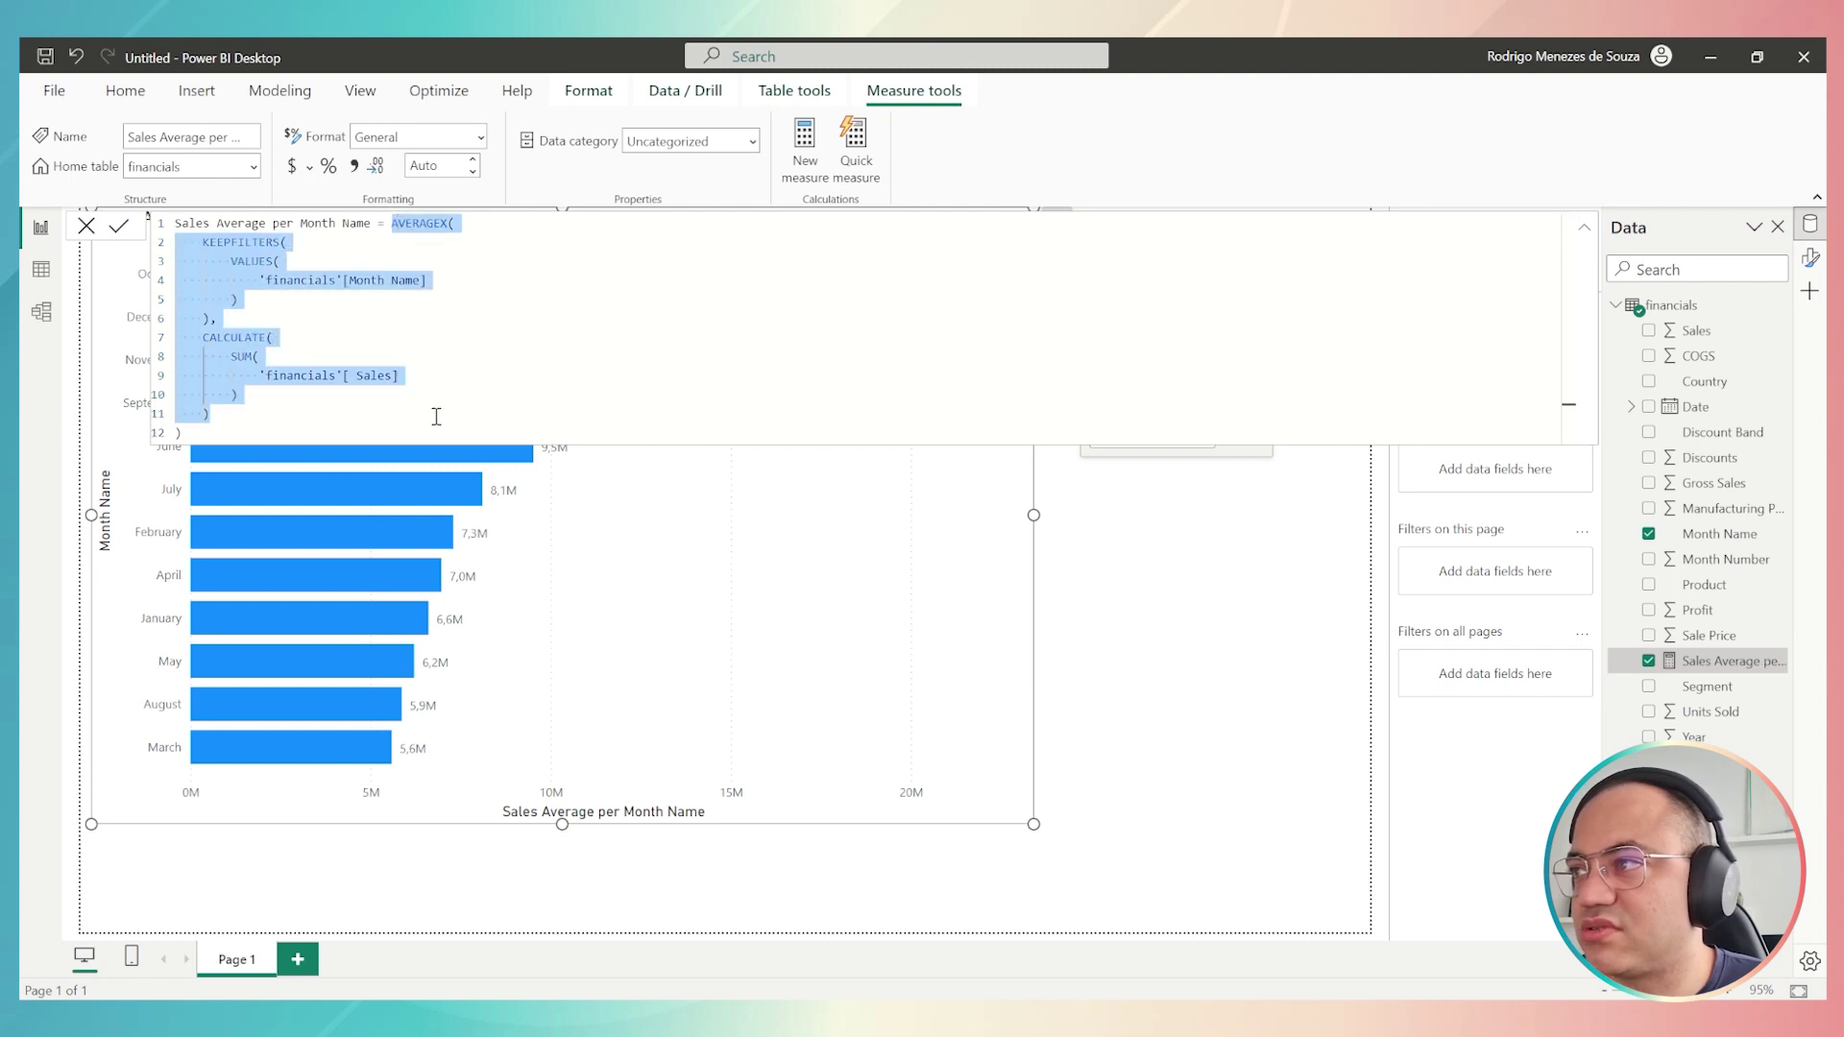